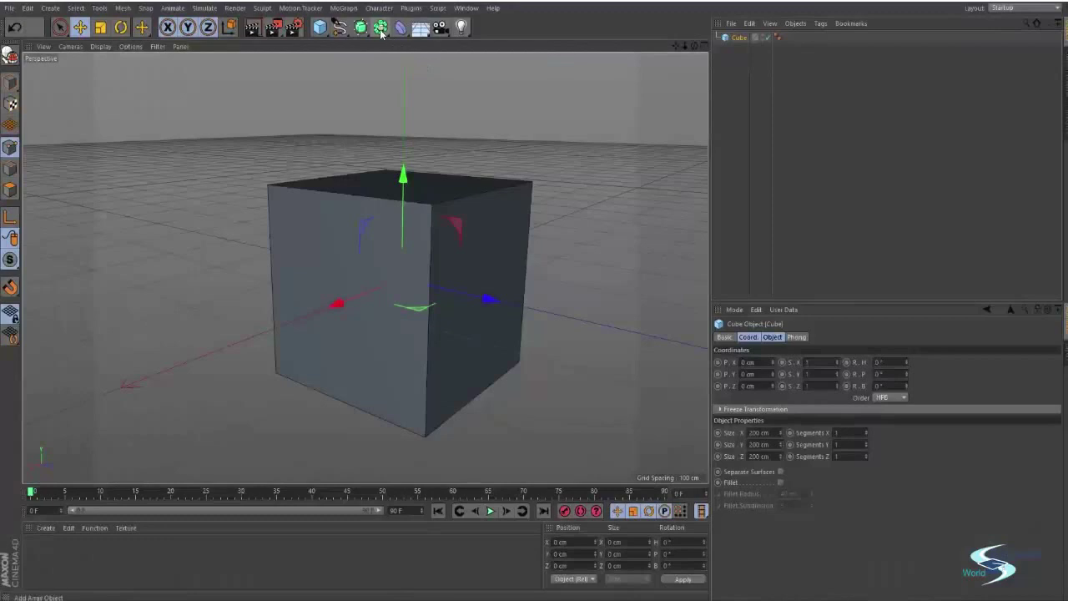
# Delete the existing cube from the scene.
pyautogui.click(380, 28)
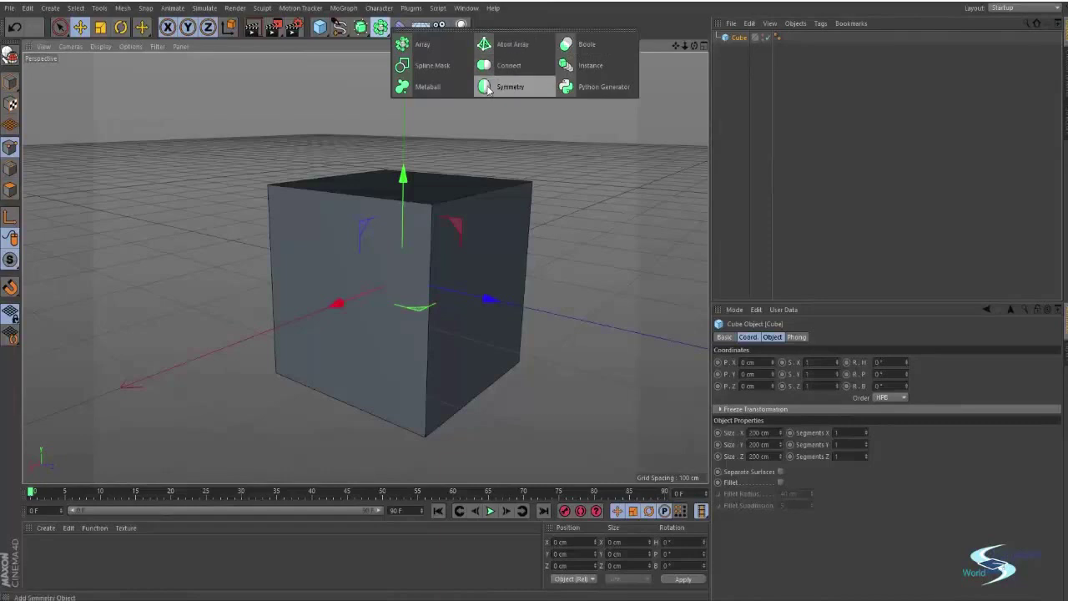
pyautogui.keyDown('alt'); pyautogui.moveTo(376, 225); pyautogui.dragTo(453, 224); pyautogui.keyUp('alt')
pyautogui.click(749, 114)
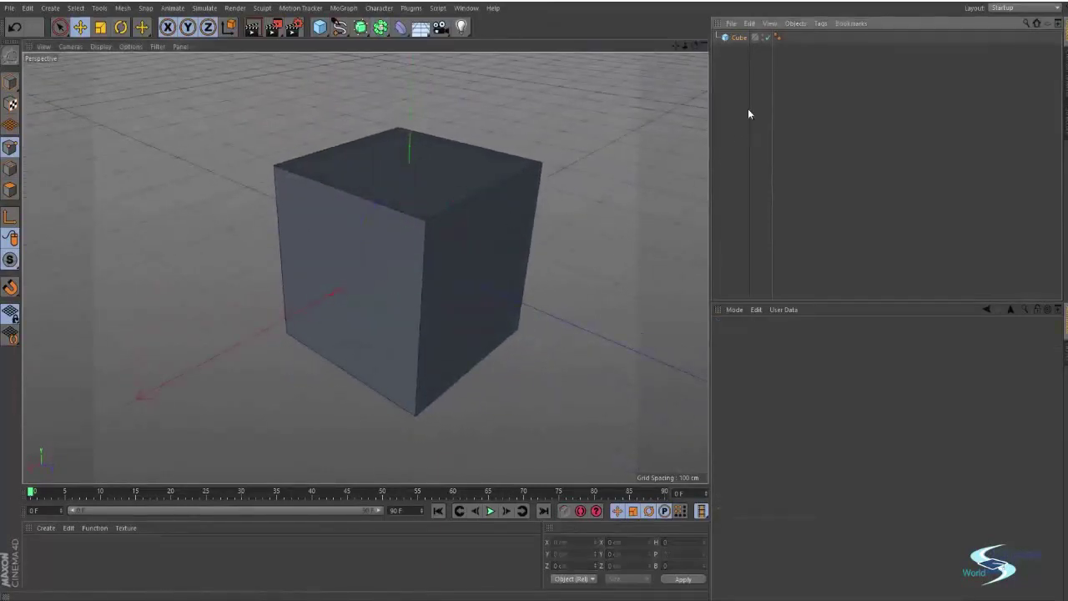
pyautogui.click(739, 38)
pyautogui.press('Delete')
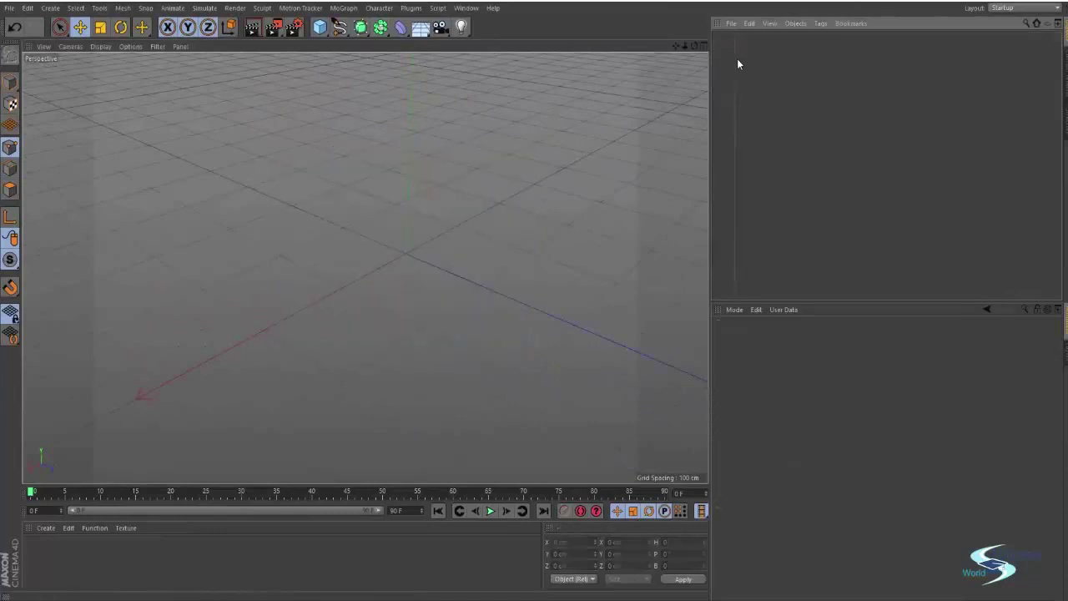
# Add a Symmetry generator to the empty scene.
pyautogui.click(380, 27)
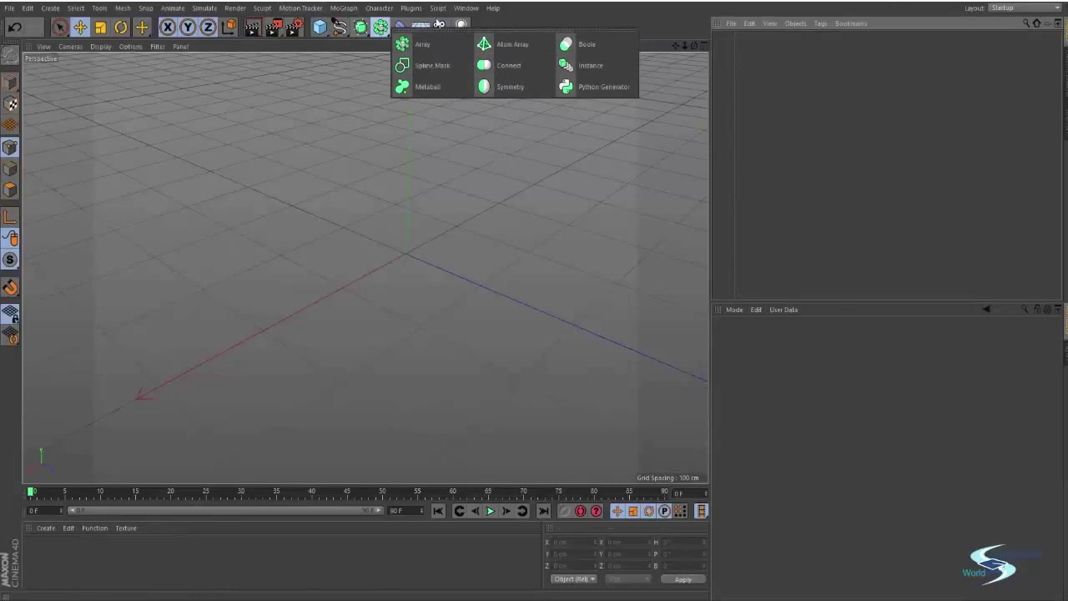
pyautogui.click(503, 90)
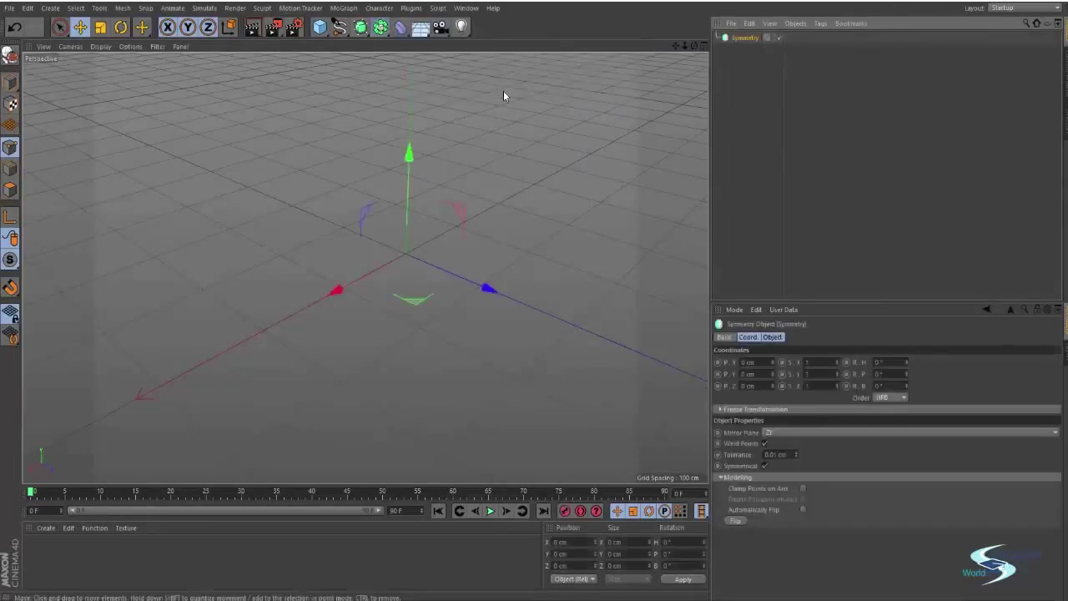
pyautogui.click(692, 141)
pyautogui.click(725, 40)
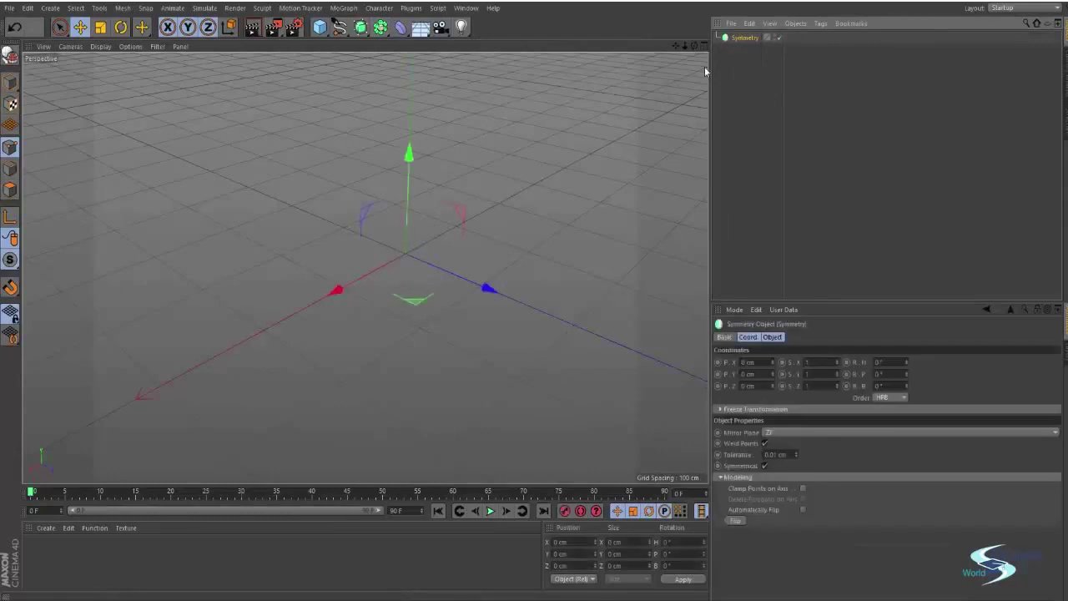
pyautogui.keyDown('alt'); pyautogui.moveTo(365, 267); pyautogui.dragTo(346, 251); pyautogui.keyUp('alt')
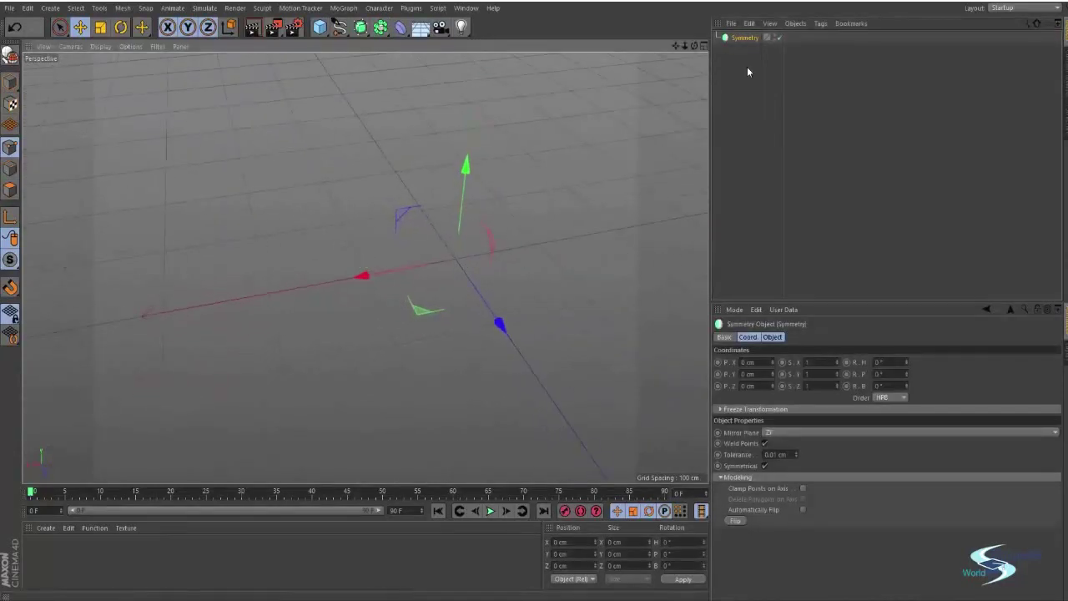
pyautogui.keyDown('alt'); pyautogui.moveTo(693, 77); pyautogui.dragTo(578, 102, button='middle'); pyautogui.keyUp('alt')
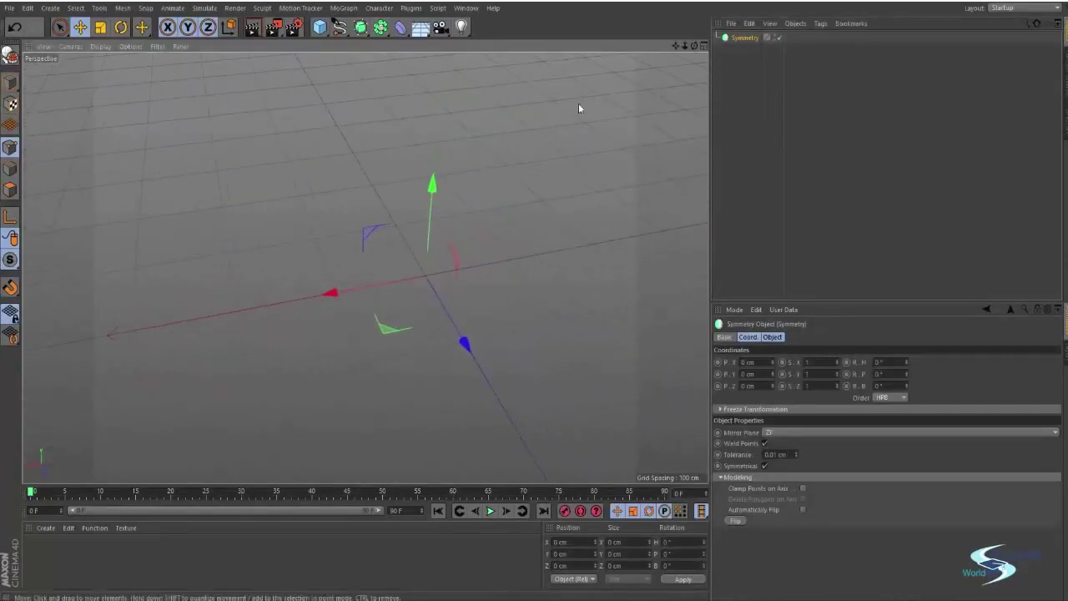
# Add a cube, scale it uniformly to about 53 cm per side and move it to about 183 cm on X.
pyautogui.click(321, 29)
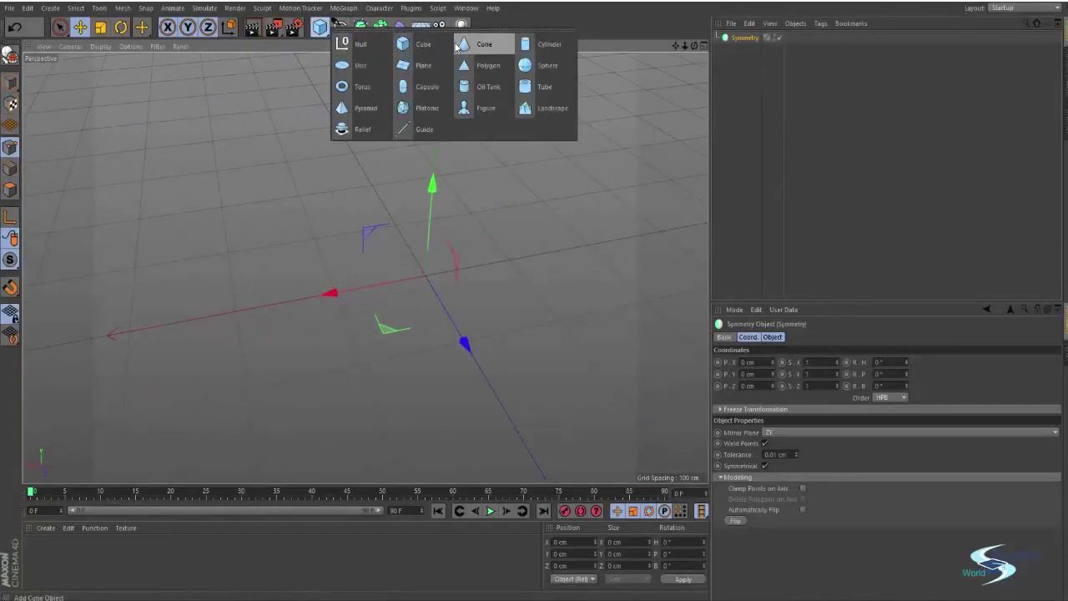
pyautogui.click(420, 46)
pyautogui.press('r')
pyautogui.press('t')
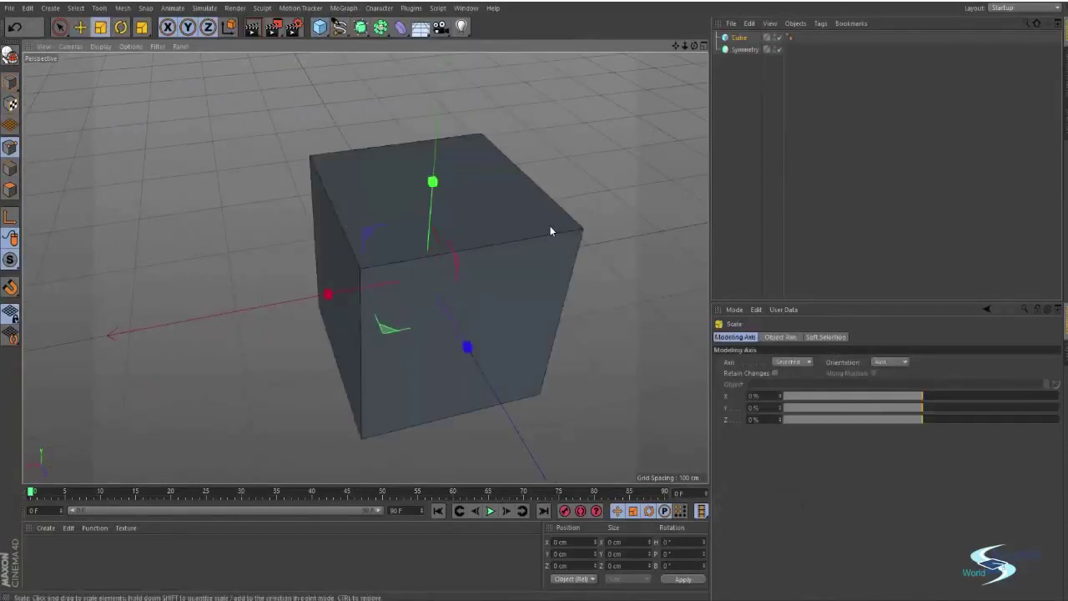
pyautogui.moveTo(550, 225); pyautogui.dragTo(234, 255)
pyautogui.press('e')
pyautogui.moveTo(352, 304); pyautogui.dragTo(161, 314)
pyautogui.click(741, 40)
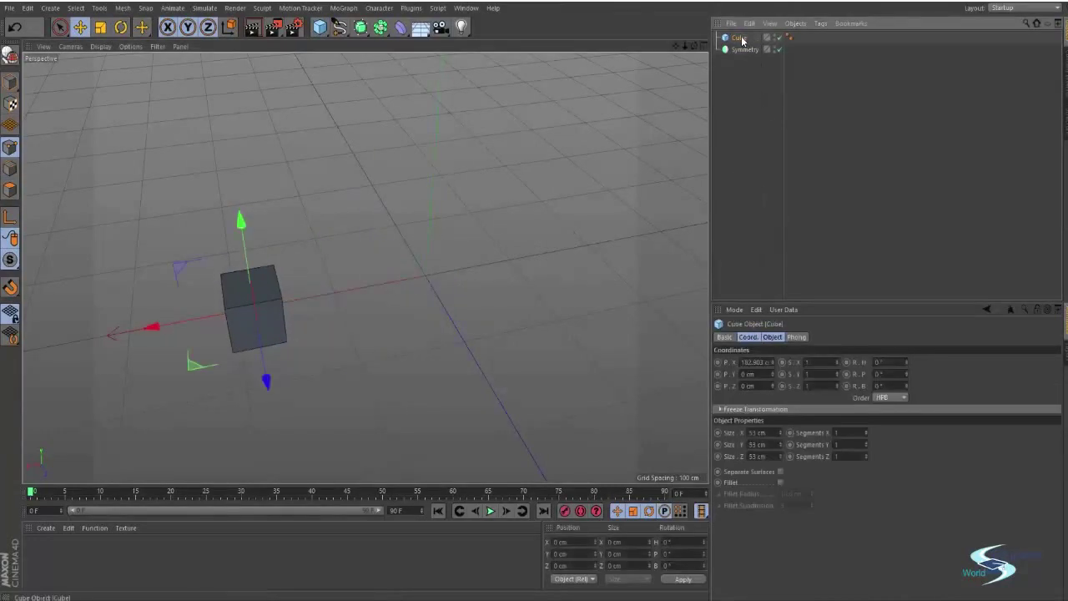
pyautogui.click(744, 51)
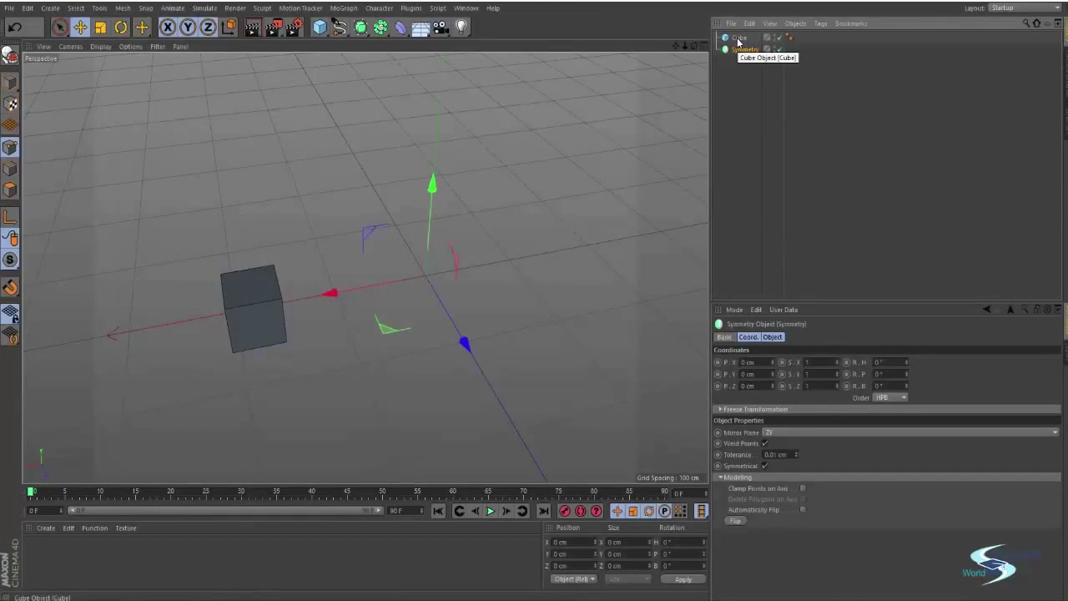
pyautogui.click(739, 38)
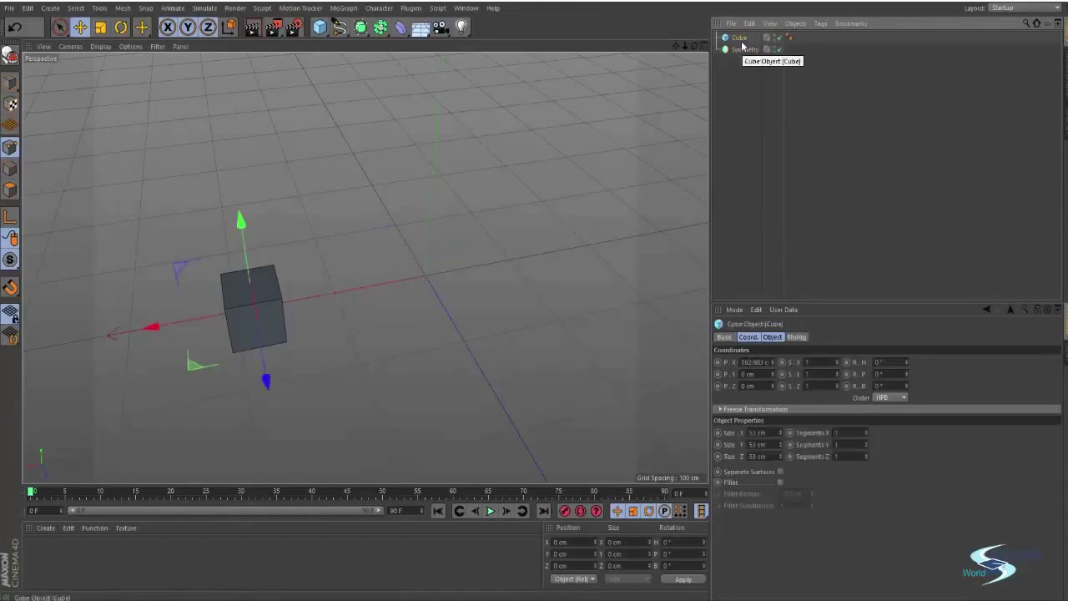
pyautogui.click(746, 66)
pyautogui.click(738, 38)
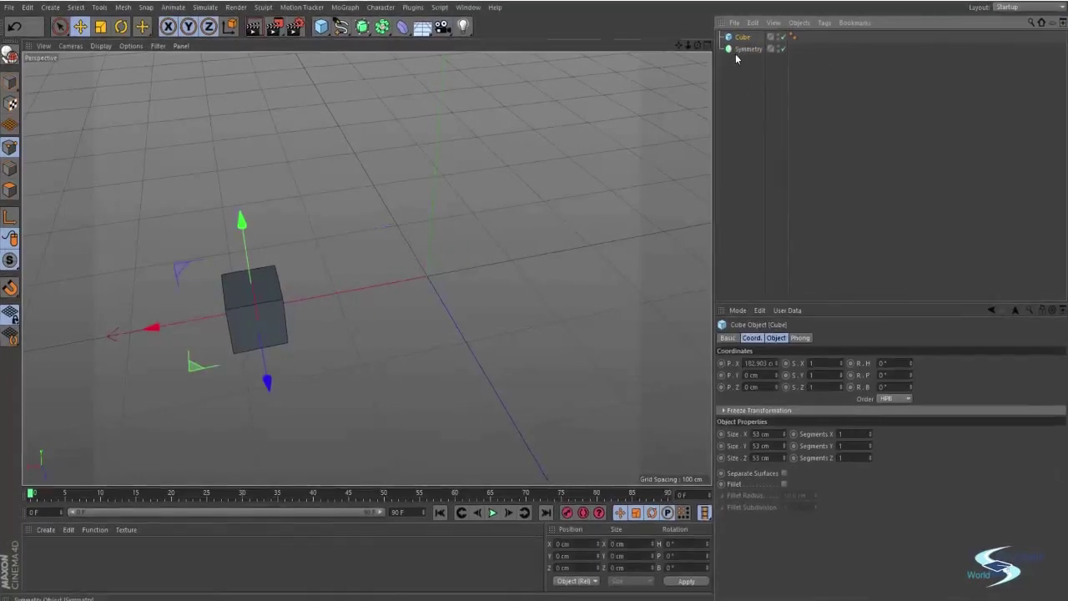
pyautogui.click(744, 49)
pyautogui.click(751, 64)
pyautogui.click(775, 44)
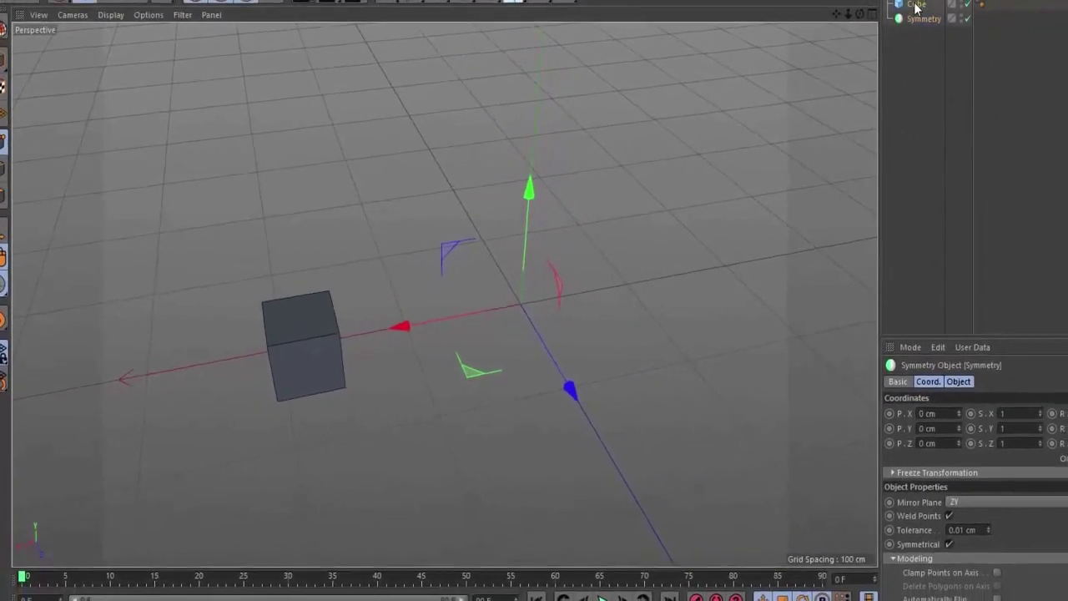
# Make the cube a child of the Symmetry object so it is mirrored.
pyautogui.click(916, 6)
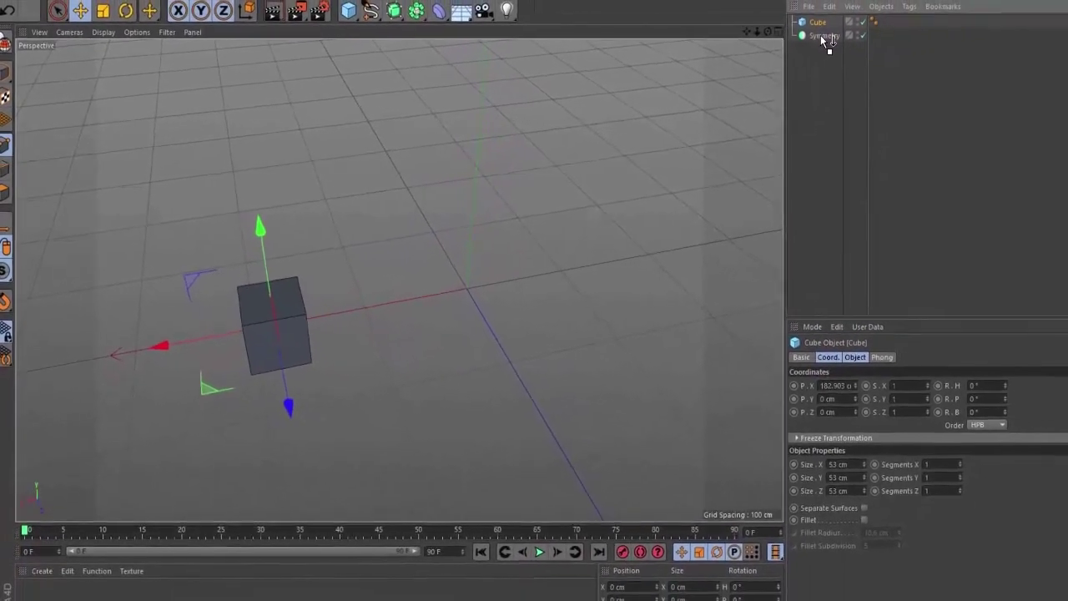
pyautogui.moveTo(826, 39); pyautogui.dragTo(826, 37)
pyautogui.click(824, 100)
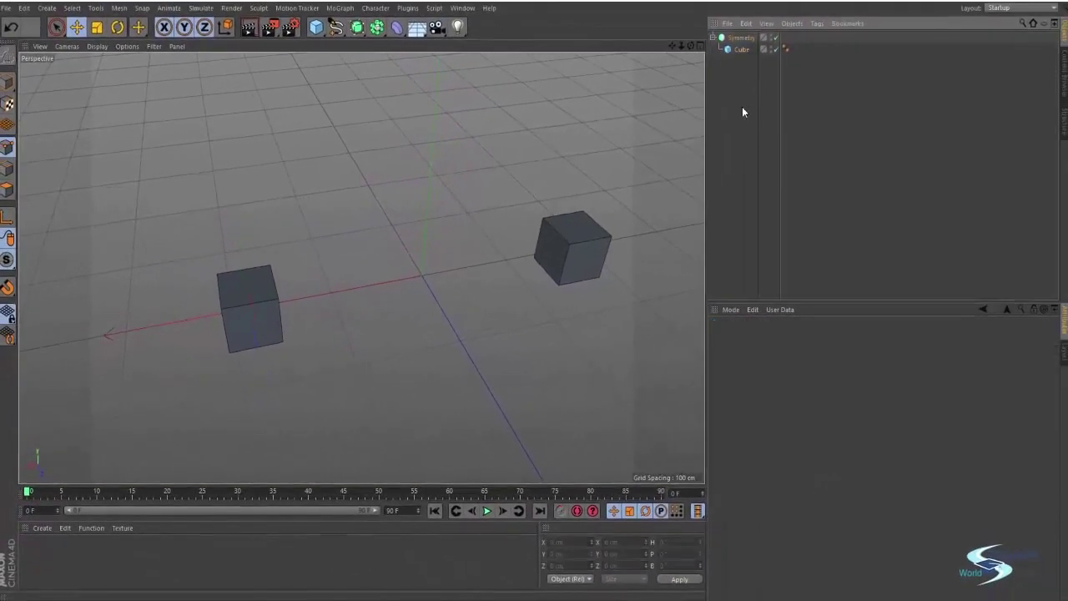
# Move the source cube along X toward the mirror plane, to about 166 cm.
pyautogui.click(569, 245)
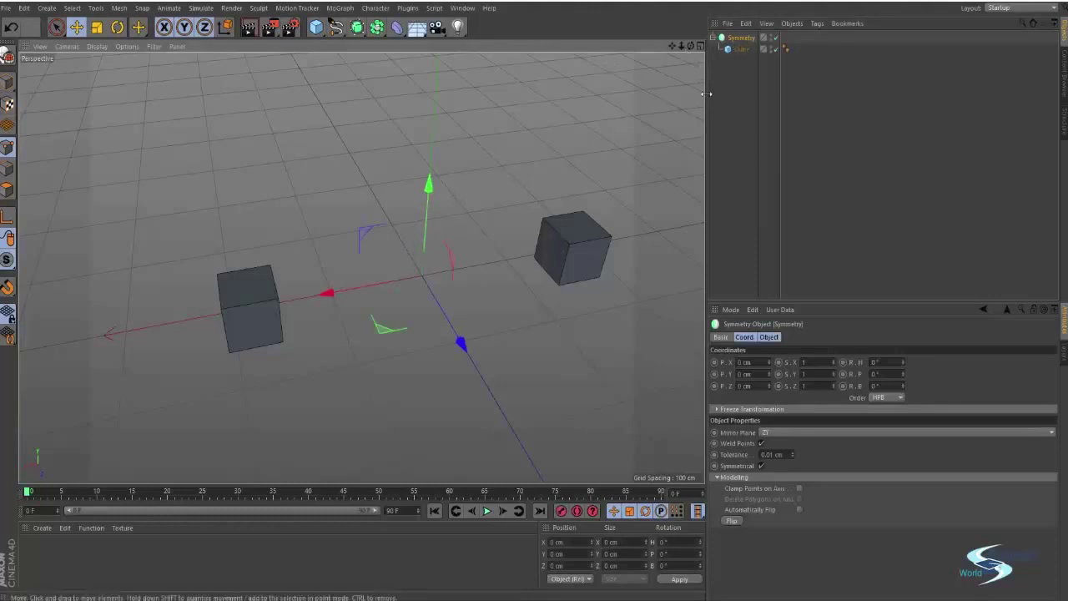
pyautogui.click(739, 49)
pyautogui.moveTo(185, 317)
pyautogui.mouseDown()
pyautogui.moveTo(204, 309)
pyautogui.moveTo(76, 314)
pyautogui.moveTo(170, 307)
pyautogui.mouseUp()
pyautogui.click(738, 84)
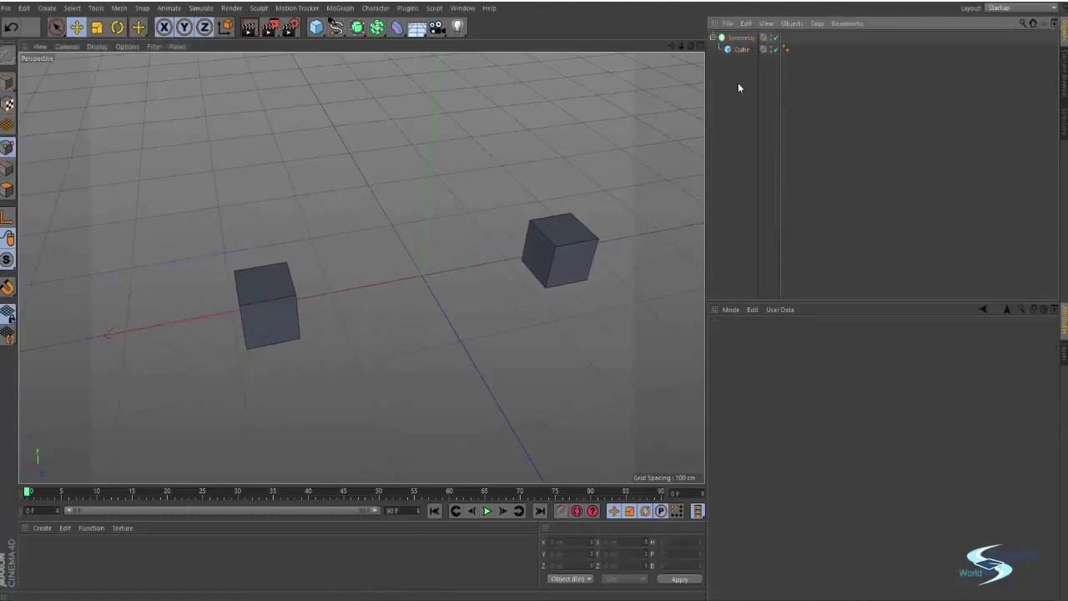
pyautogui.click(742, 39)
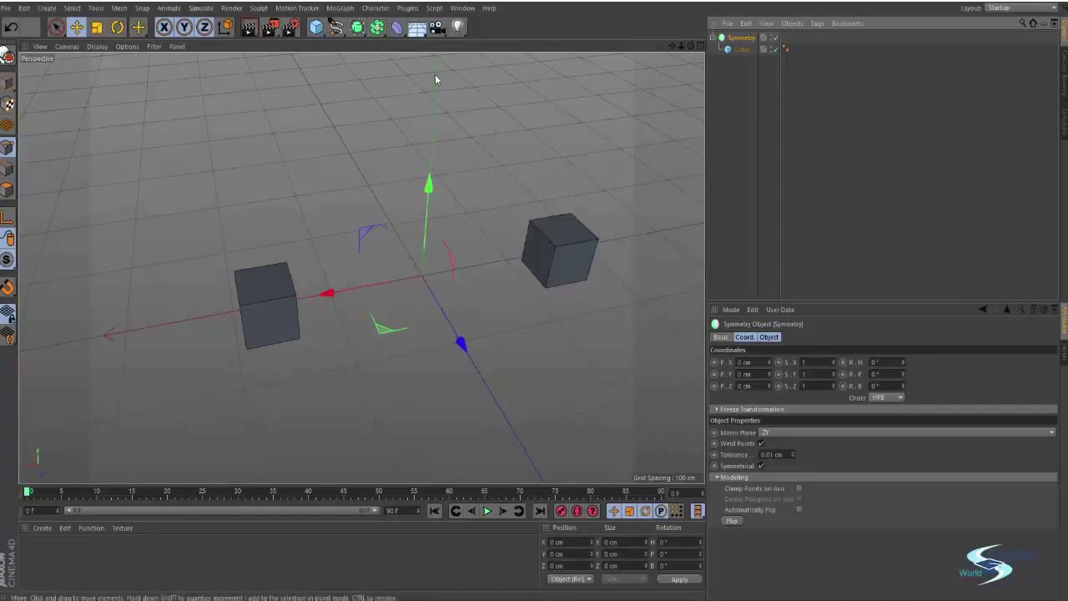
# Add a plane and rotate it upright between the two cubes to illustrate the ZY mirror plane.
pyautogui.click(315, 27)
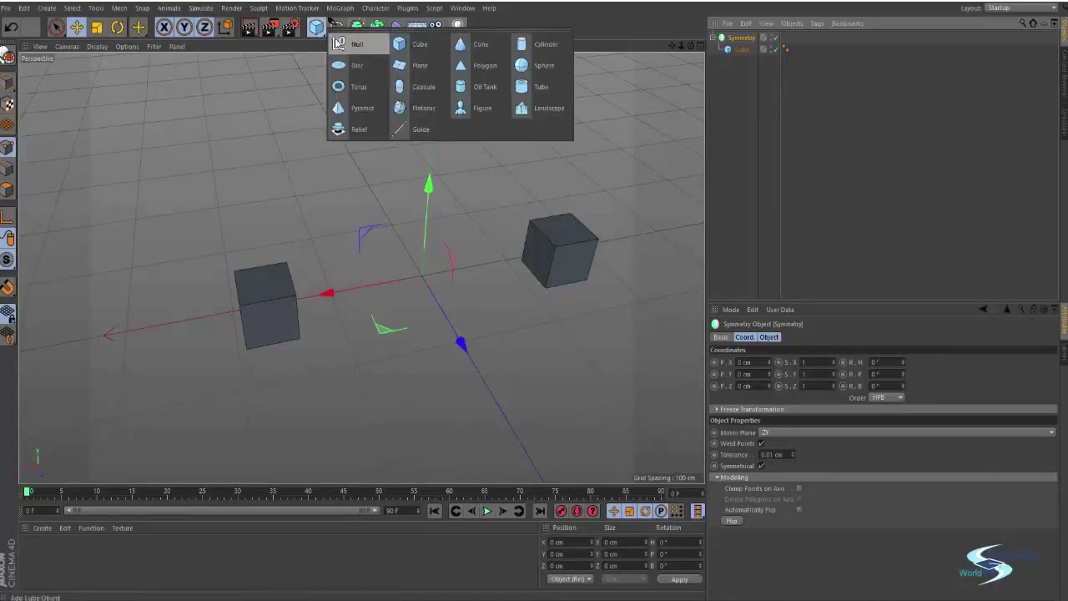
pyautogui.click(417, 65)
pyautogui.press('r')
pyautogui.moveTo(393, 246); pyautogui.dragTo(471, 243)
pyautogui.press('e')
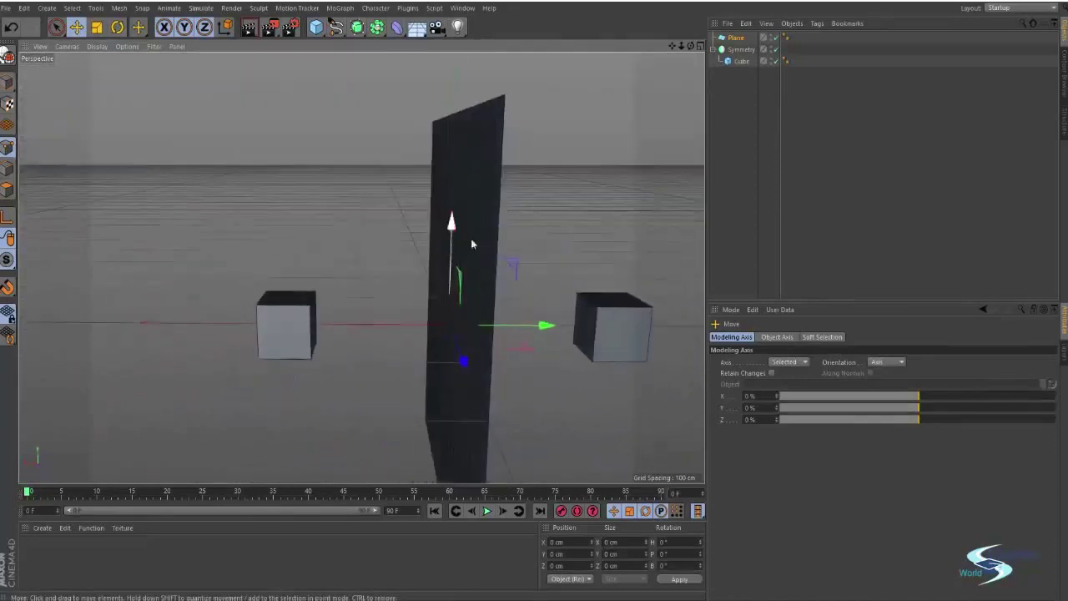
pyautogui.keyDown('alt'); pyautogui.moveTo(488, 170); pyautogui.dragTo(838, 39); pyautogui.keyUp('alt')
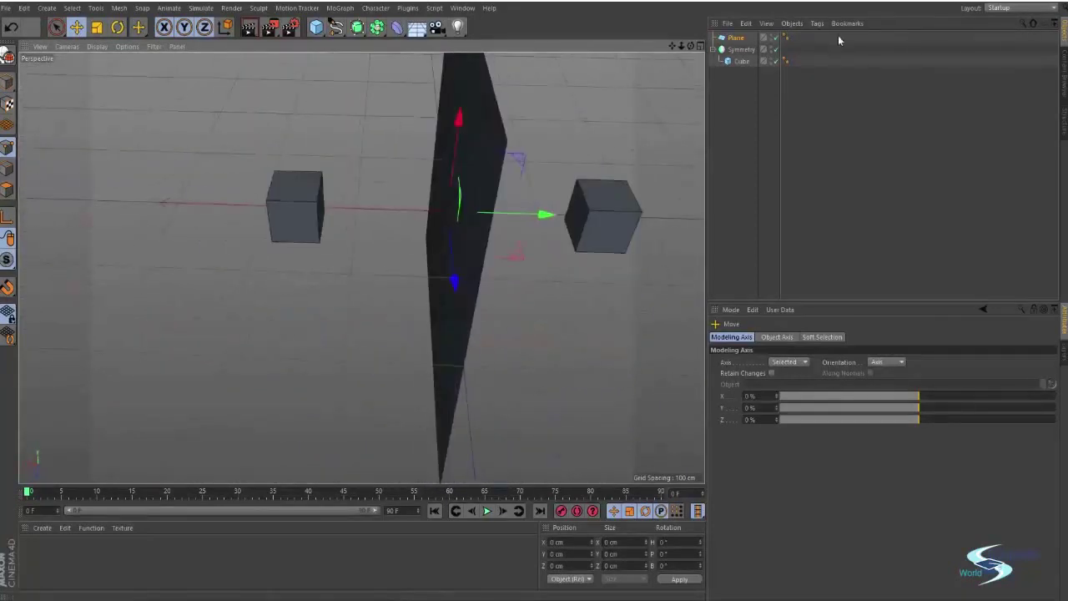
# Delete the upright plane between the cubes.
pyautogui.click(733, 38)
pyautogui.press('Delete')
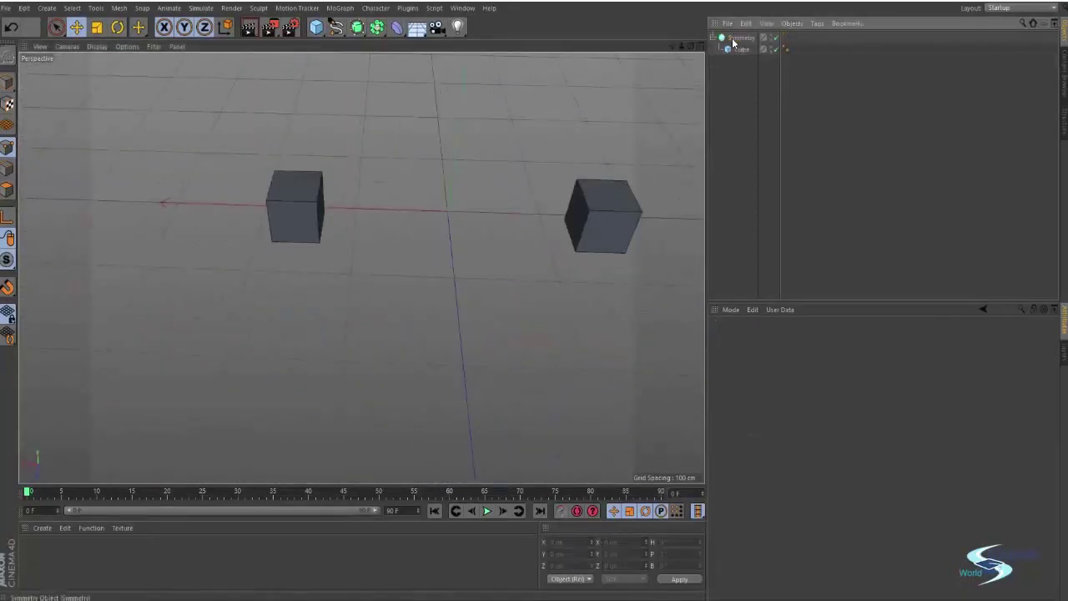
# Set the Symmetry object's mirror plane to XZ.
pyautogui.click(733, 39)
pyautogui.click(771, 434)
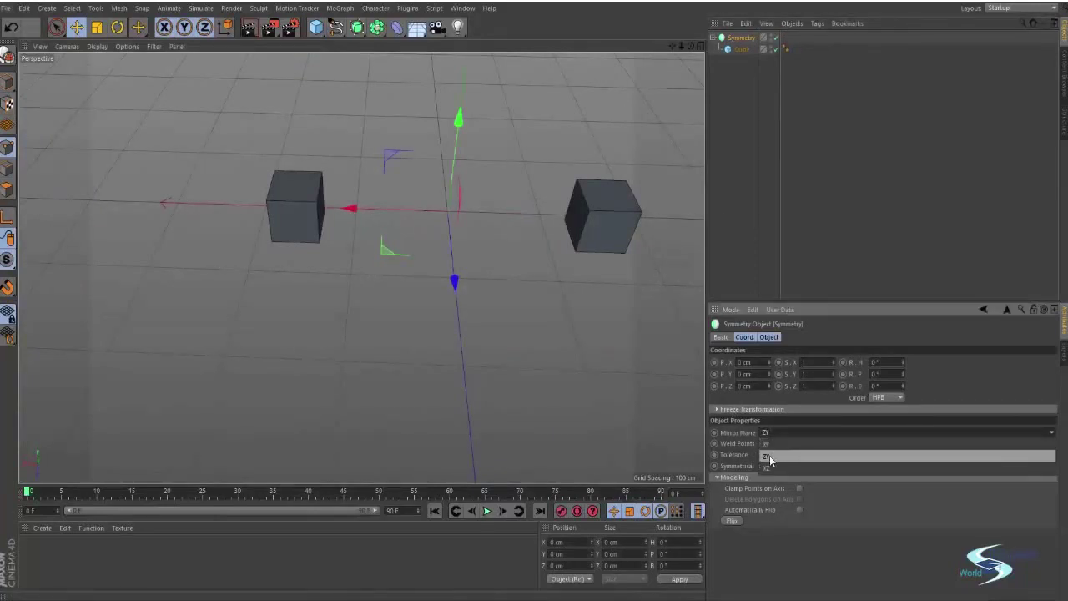
pyautogui.click(771, 458)
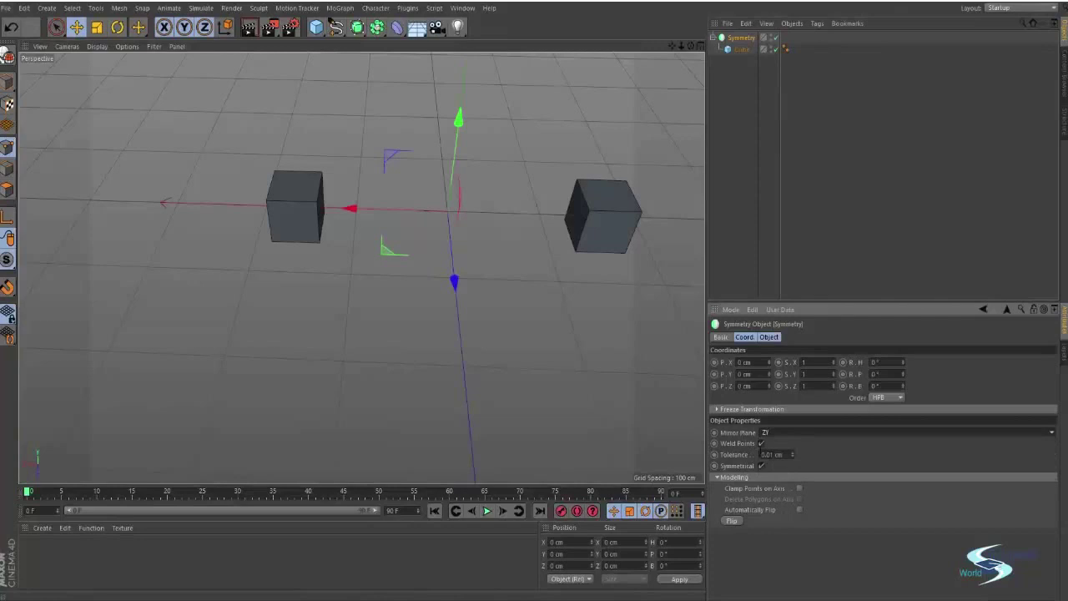
pyautogui.click(771, 433)
pyautogui.click(767, 468)
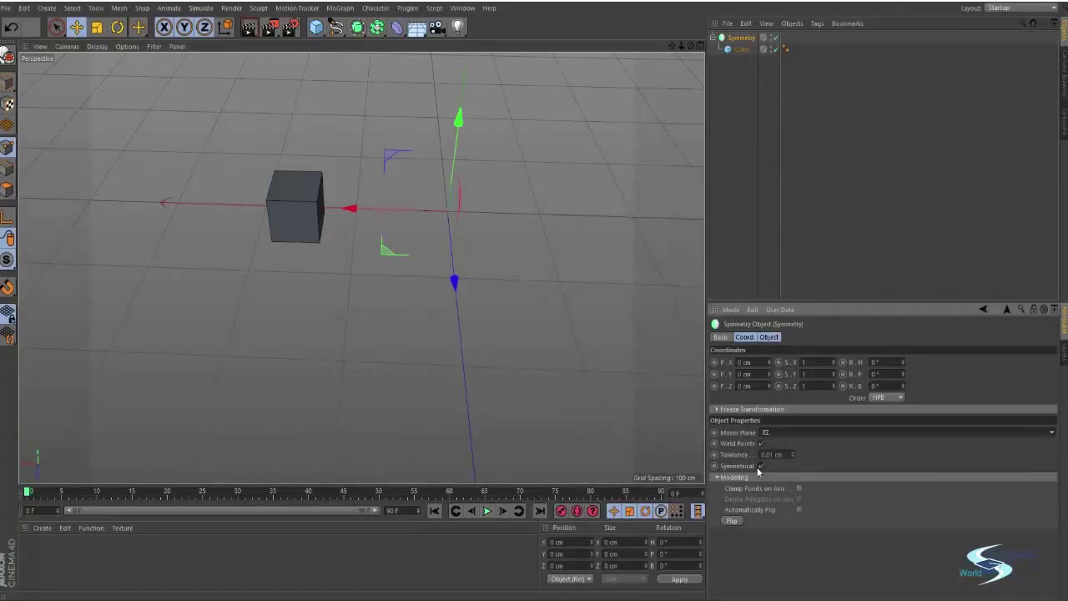
pyautogui.keyDown('alt'); pyautogui.moveTo(442, 234); pyautogui.dragTo(639, 348); pyautogui.keyUp('alt')
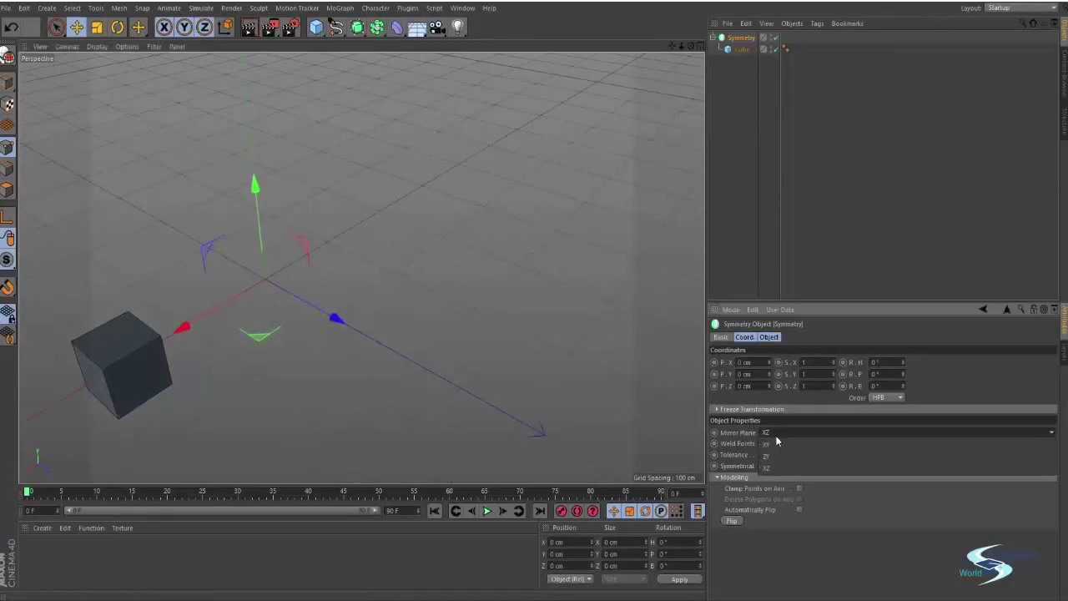
pyautogui.click(775, 435)
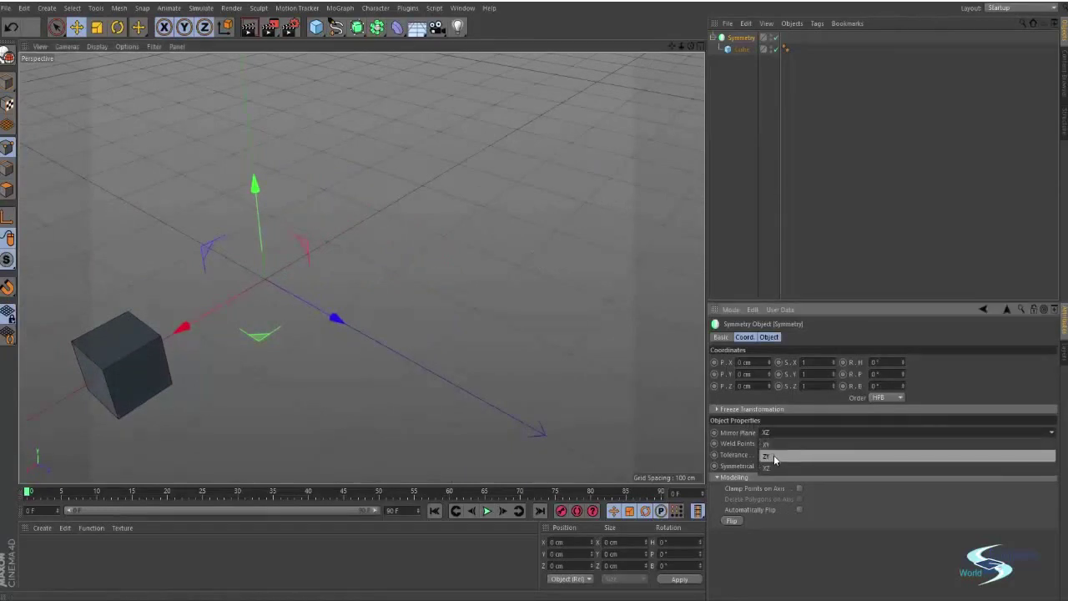
pyautogui.click(768, 467)
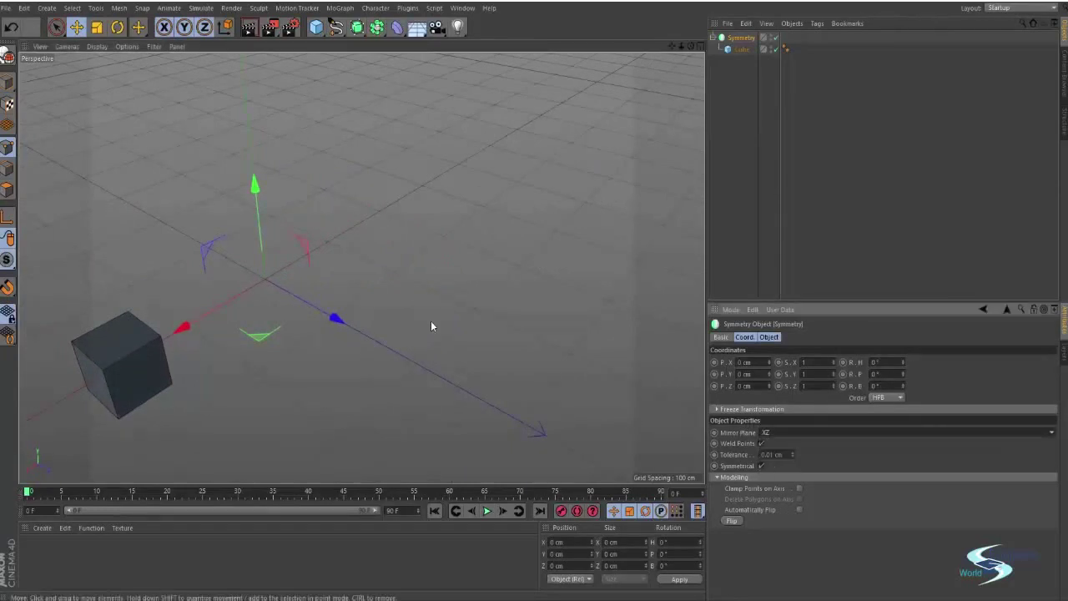
pyautogui.keyDown('alt'); pyautogui.moveTo(431, 327); pyautogui.dragTo(632, 279, button='middle'); pyautogui.keyUp('alt')
pyautogui.keyDown('alt'); pyautogui.moveTo(359, 275); pyautogui.dragTo(381, 257); pyautogui.keyUp('alt')
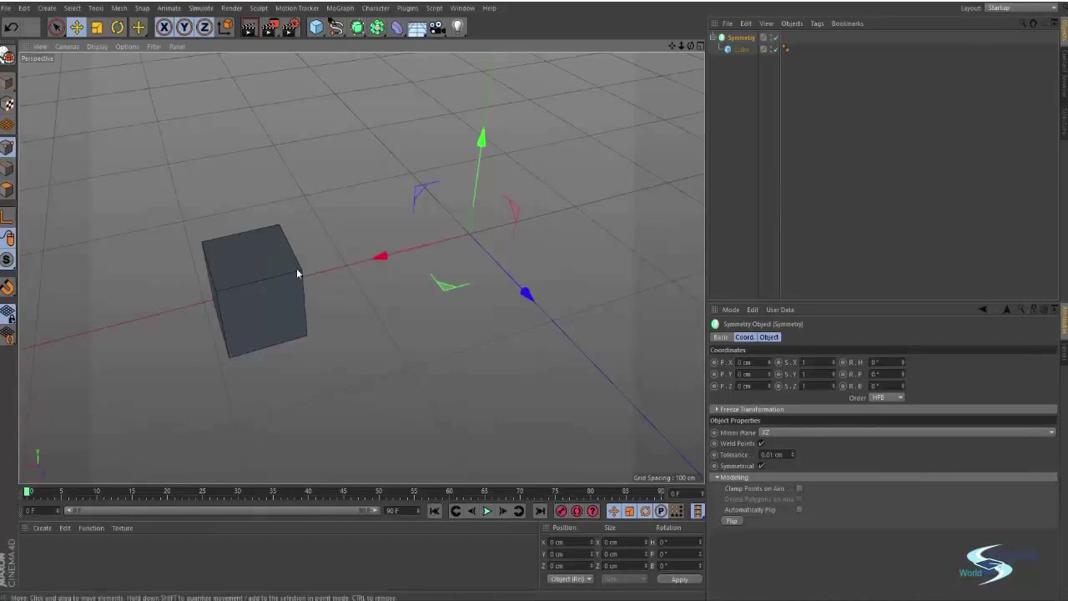
# Add a horizontal plane at the origin to illustrate the XZ mirror plane.
pyautogui.click(315, 27)
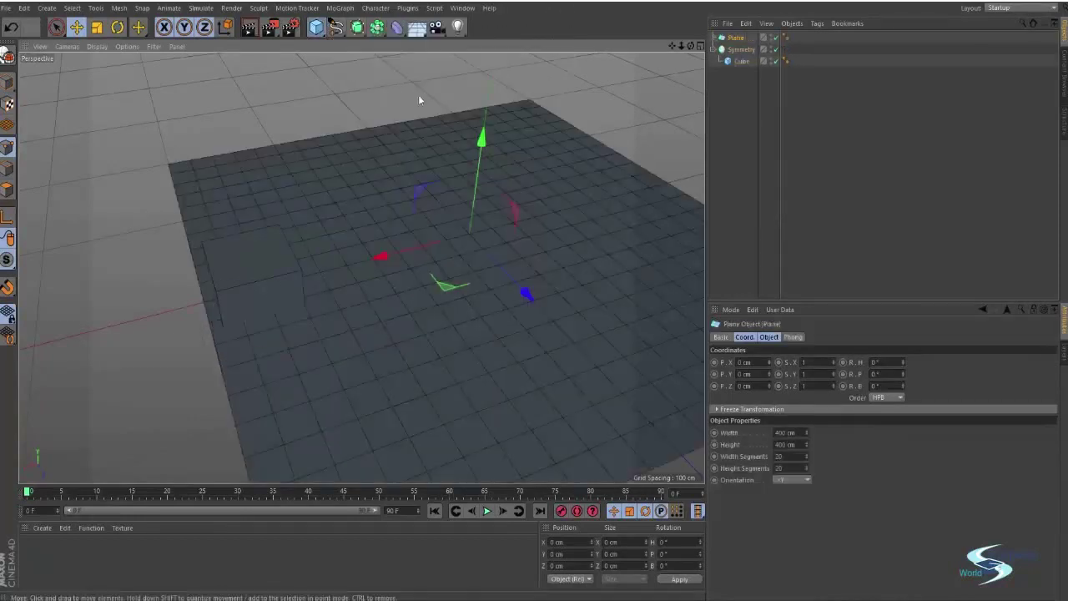
pyautogui.click(415, 65)
pyautogui.keyDown('alt'); pyautogui.moveTo(387, 301); pyautogui.dragTo(513, 261); pyautogui.keyUp('alt')
# Raise the source cube above the horizontal plane to about 72 cm on Y.
pyautogui.click(741, 62)
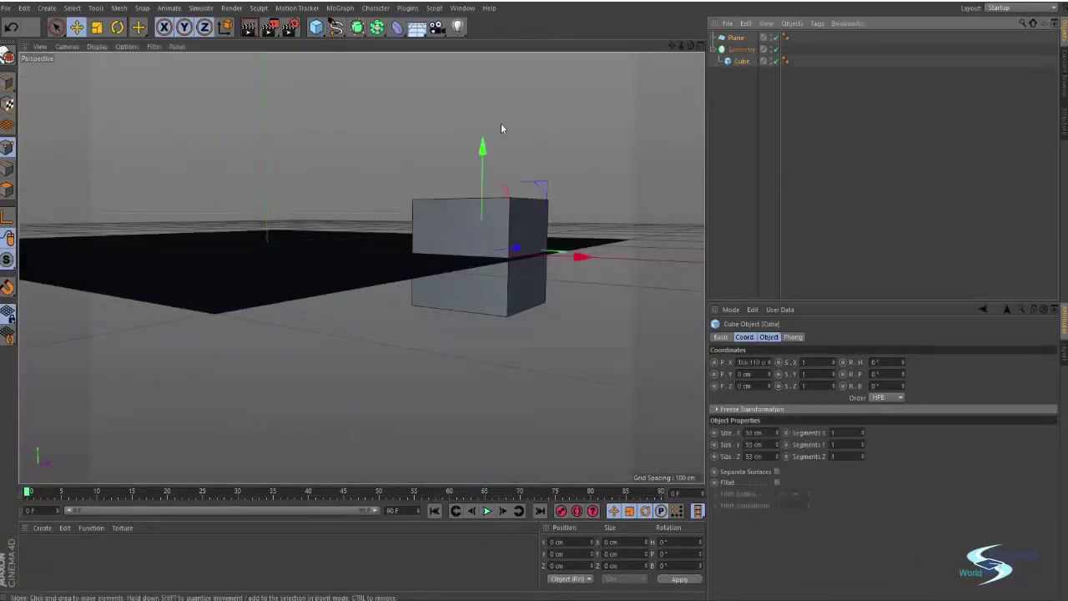
pyautogui.moveTo(483, 151); pyautogui.dragTo(428, 272)
pyautogui.click(755, 207)
pyautogui.scroll(-3, 428, 272)
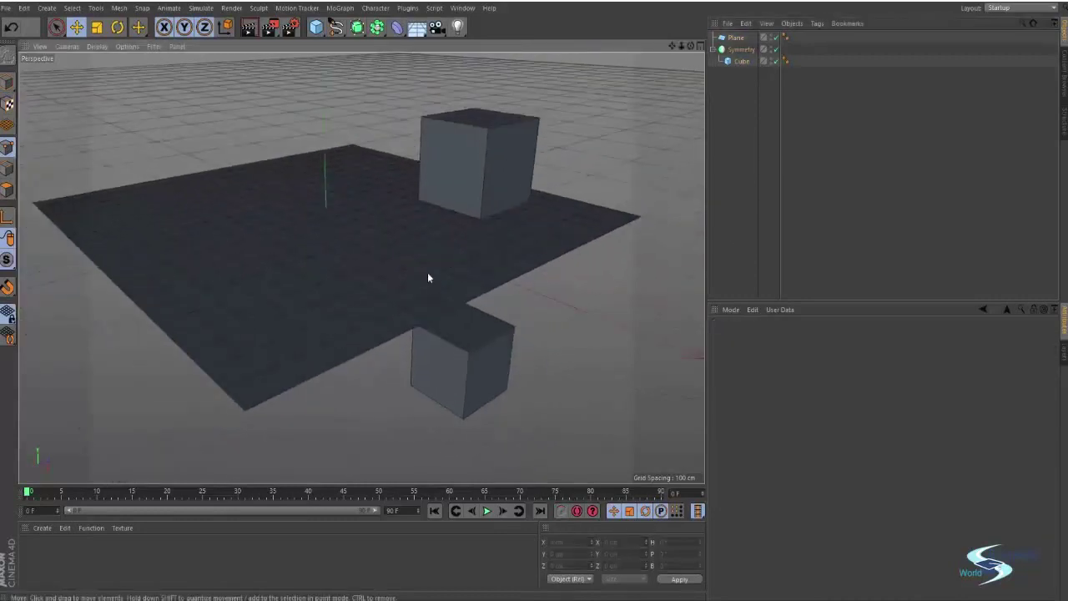
pyautogui.click(502, 185)
pyautogui.click(740, 61)
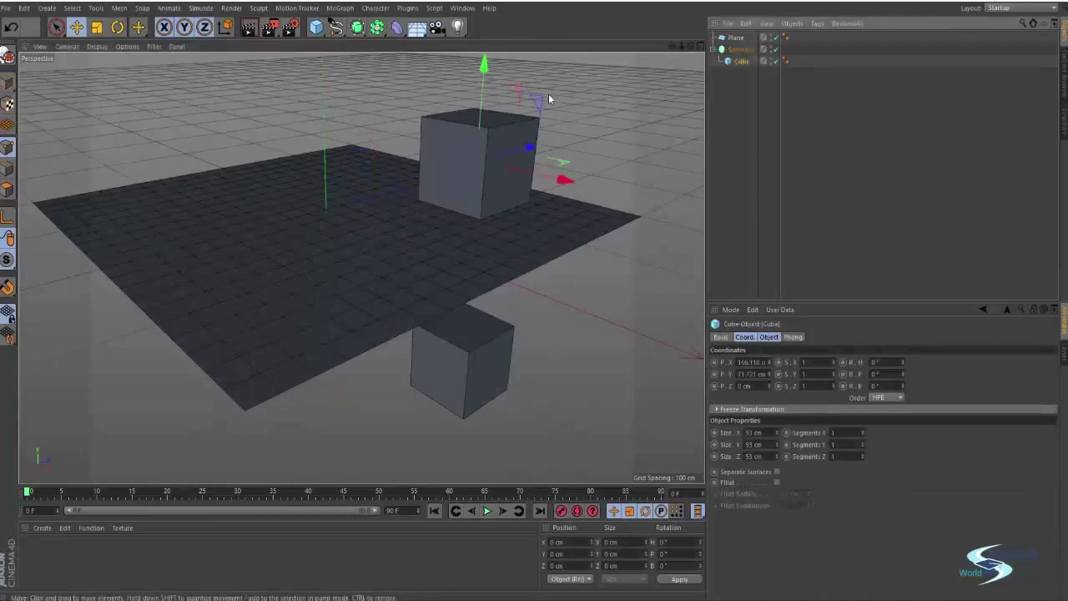
# Duplicate the source cube inside the Symmetry object, placing the copy at about 83 cm on Y and -150 cm on Z.
pyautogui.moveTo(522, 106); pyautogui.dragTo(333, 109)
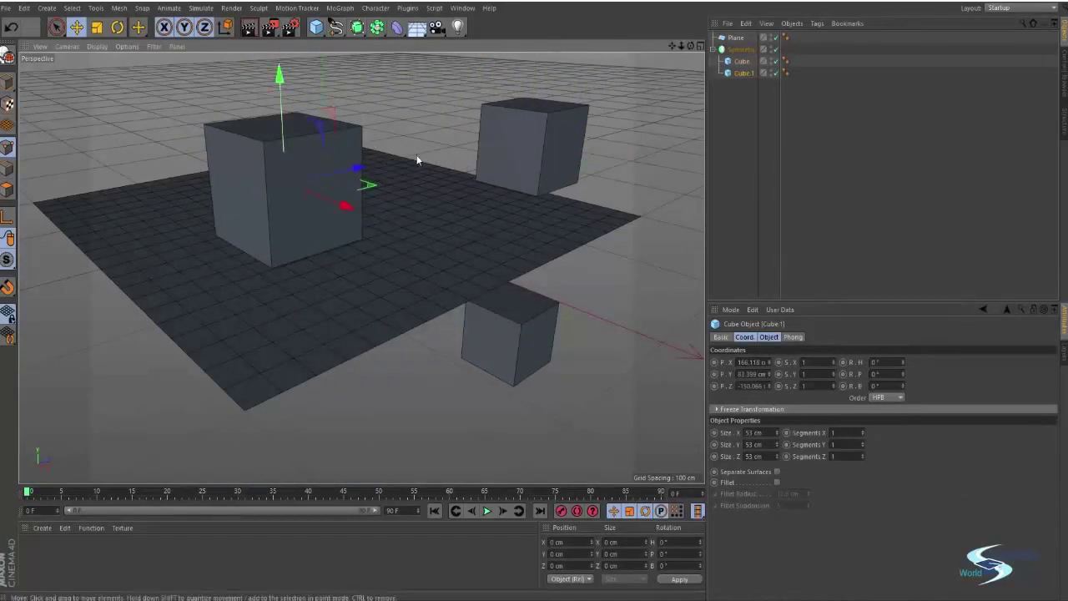
pyautogui.moveTo(417, 160)
pyautogui.keyDown('alt'); pyautogui.mouseDown()
pyautogui.moveTo(306, 162)
pyautogui.moveTo(409, 174)
pyautogui.mouseUp(); pyautogui.keyUp('alt')
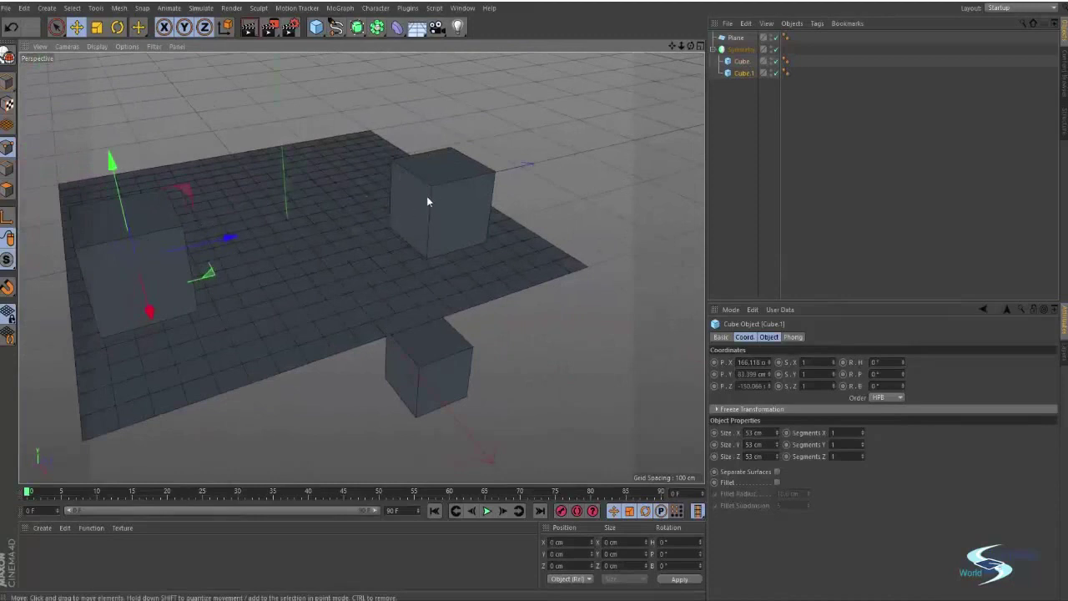
pyautogui.keyDown('alt'); pyautogui.moveTo(315, 198); pyautogui.dragTo(398, 237); pyautogui.keyUp('alt')
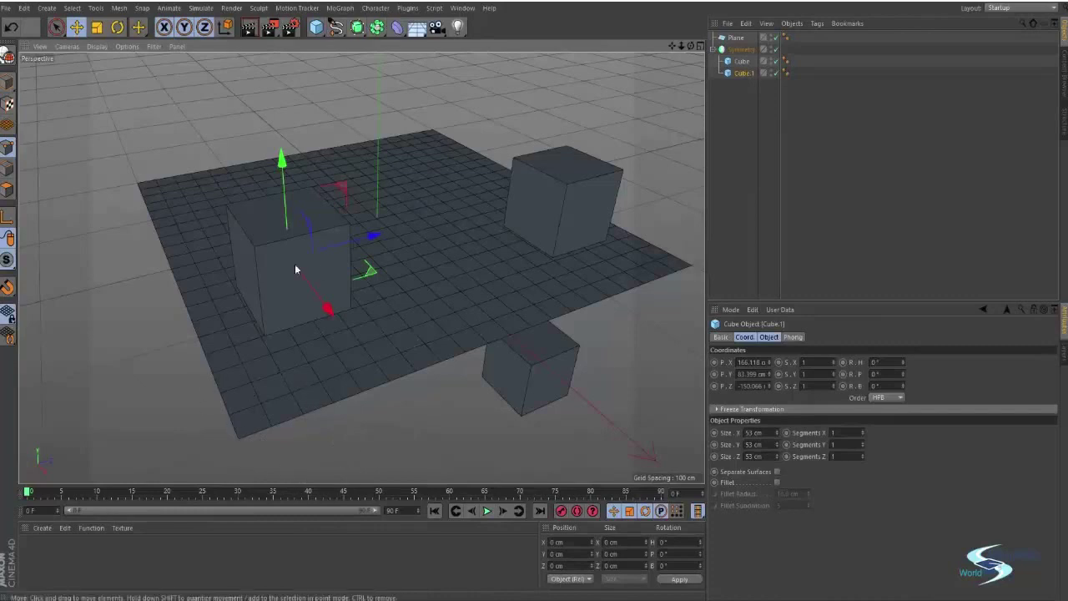
pyautogui.keyDown('alt'); pyautogui.moveTo(403, 336); pyautogui.dragTo(260, 408); pyautogui.keyUp('alt')
pyautogui.keyDown('alt'); pyautogui.moveTo(448, 279); pyautogui.dragTo(468, 267); pyautogui.keyUp('alt')
# Examine which child cube the Symmetry object mirrors by selecting the generator and each of its two cubes in turn.
pyautogui.click(742, 61)
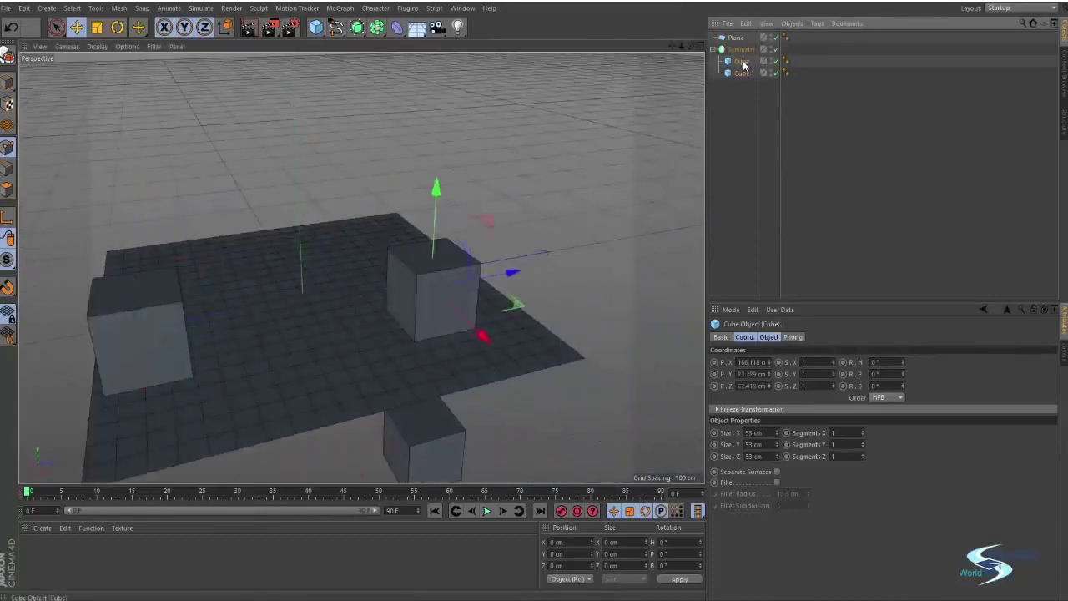
pyautogui.click(739, 75)
pyautogui.click(740, 50)
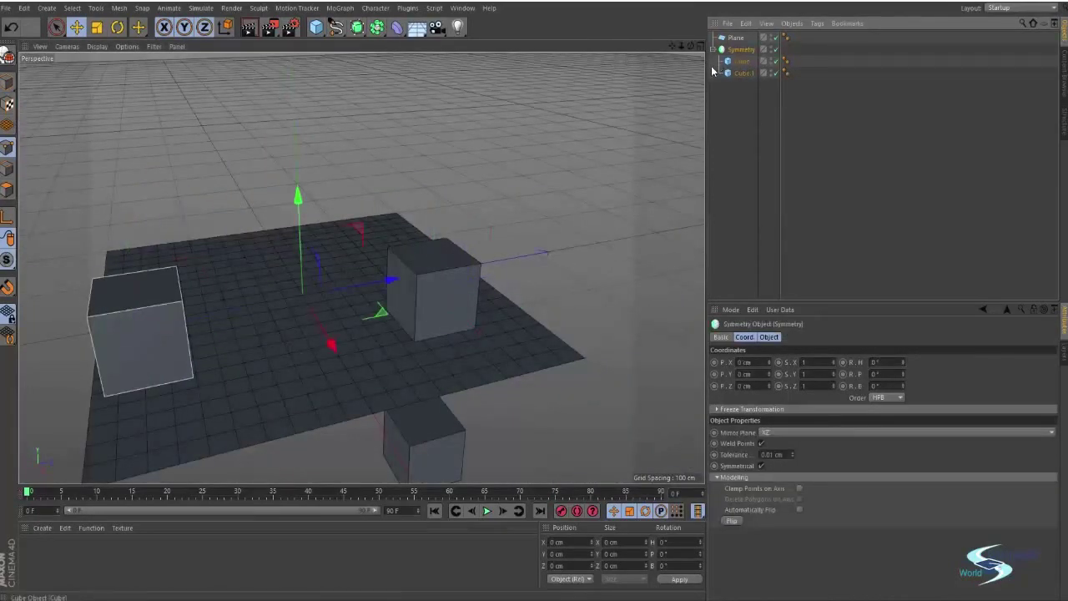
pyautogui.click(742, 62)
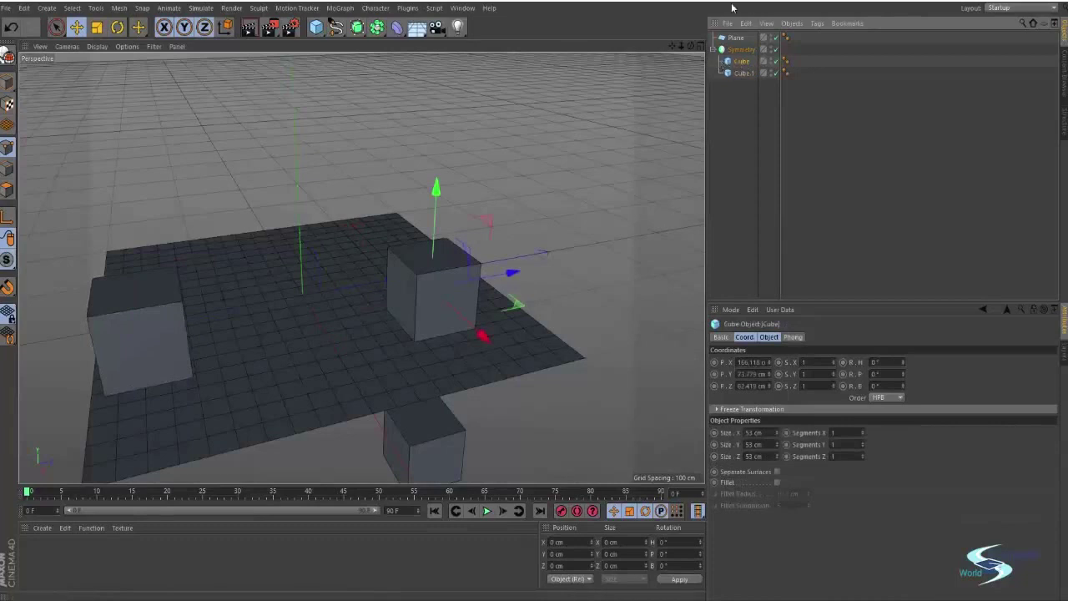
pyautogui.click(740, 74)
pyautogui.click(742, 62)
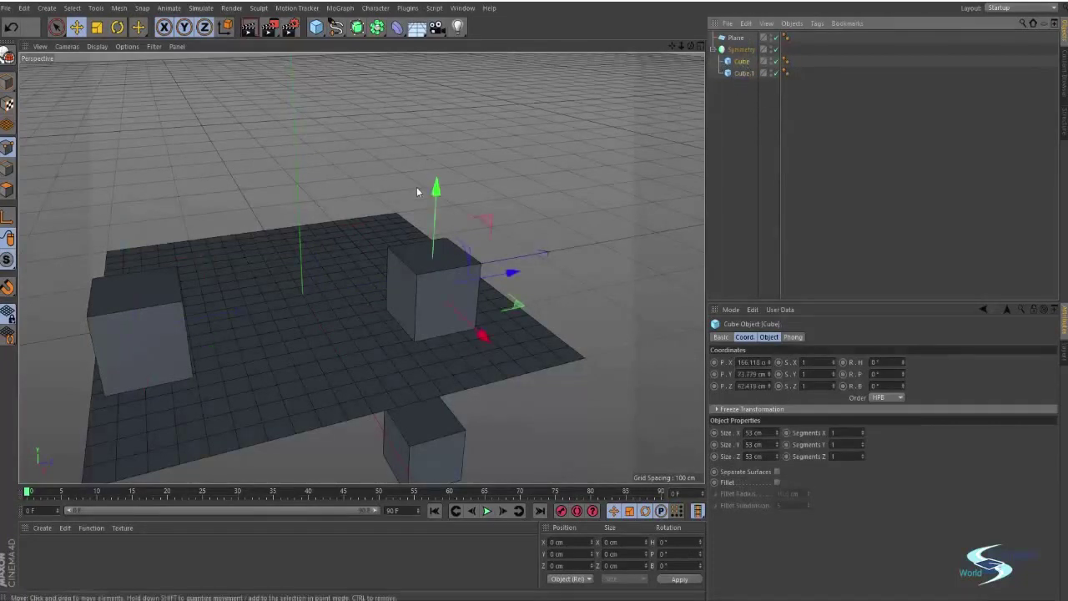
pyautogui.click(739, 74)
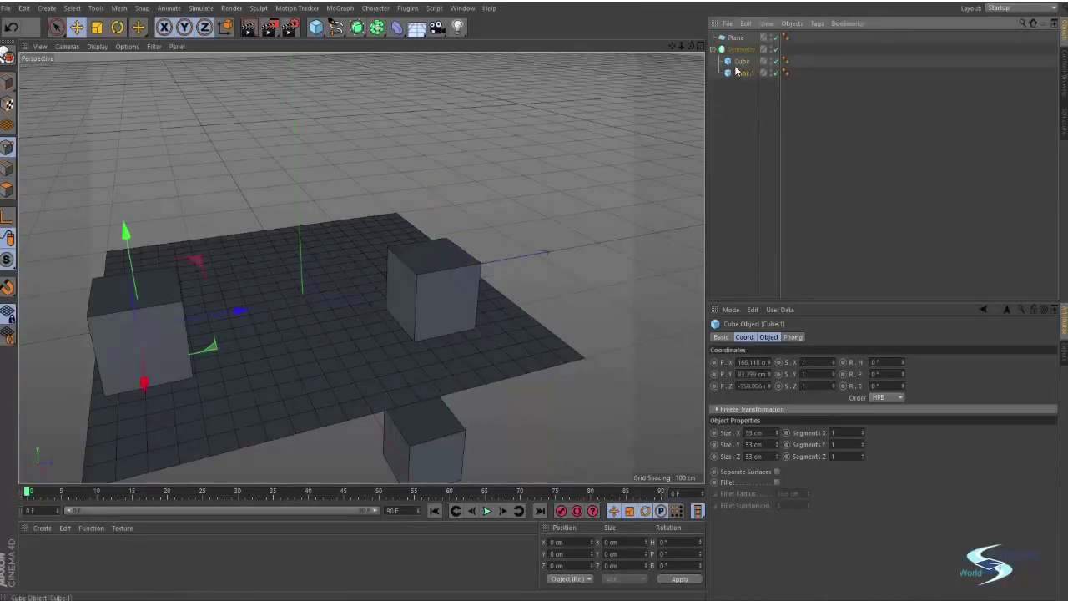
# Group both child cubes under a single null inside the Symmetry object.
pyautogui.click(740, 63)
pyautogui.keyDown('ctrl'); pyautogui.click(737, 75); pyautogui.keyUp('ctrl')
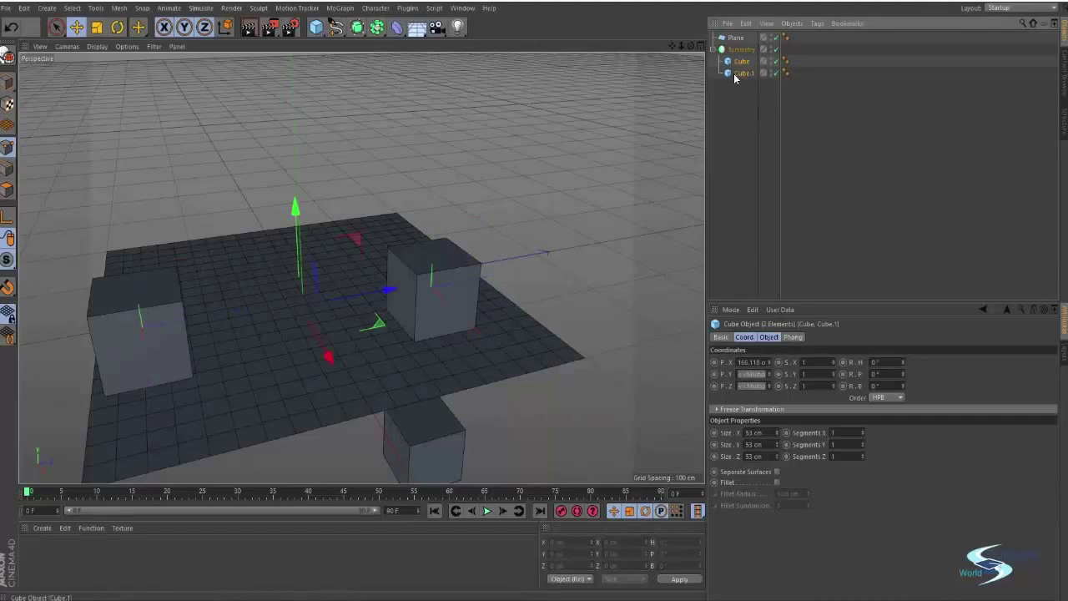
pyautogui.hotkey('alt', 'g')
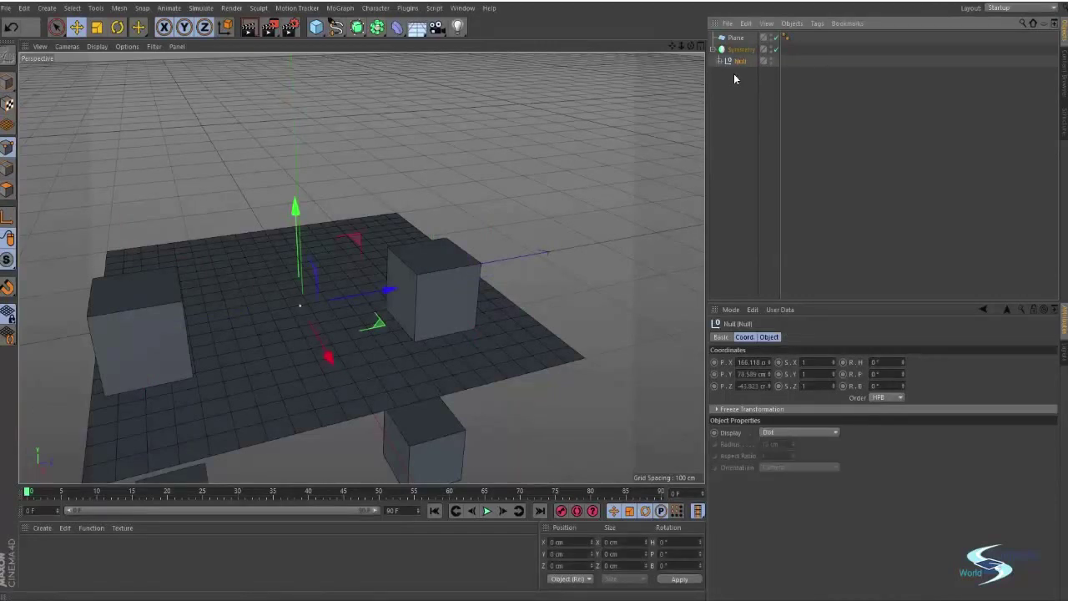
# Examine the Symmetry object's hierarchy, checking the null, its two cubes and their mirrored copies below the plane.
pyautogui.click(740, 83)
pyautogui.click(736, 63)
pyautogui.moveTo(736, 64); pyautogui.dragTo(721, 55)
pyautogui.press('h')
pyautogui.click(722, 61)
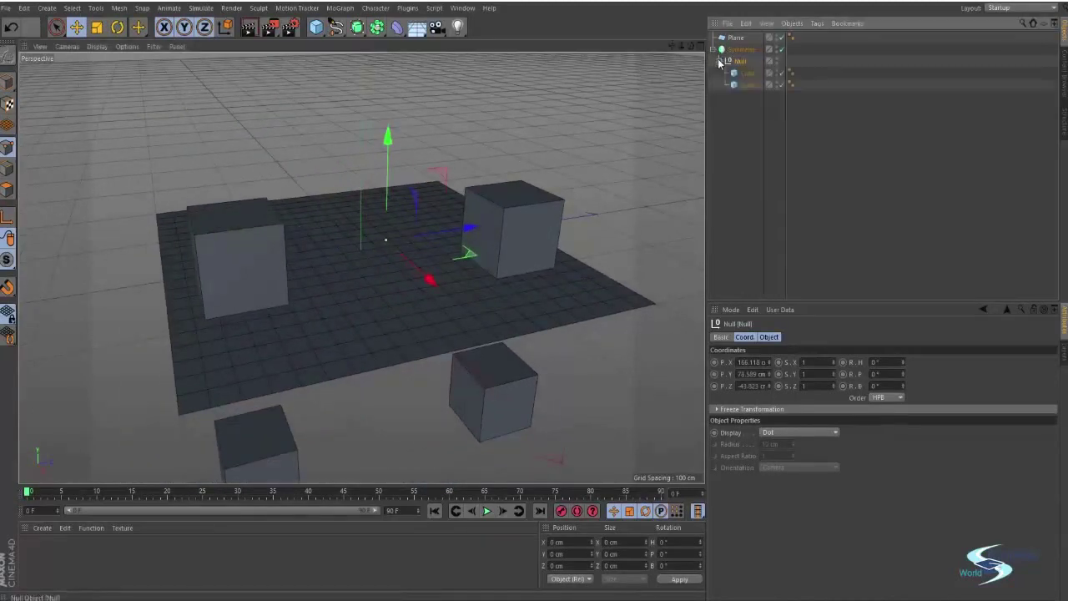
pyautogui.click(746, 73)
pyautogui.click(747, 85)
pyautogui.click(723, 60)
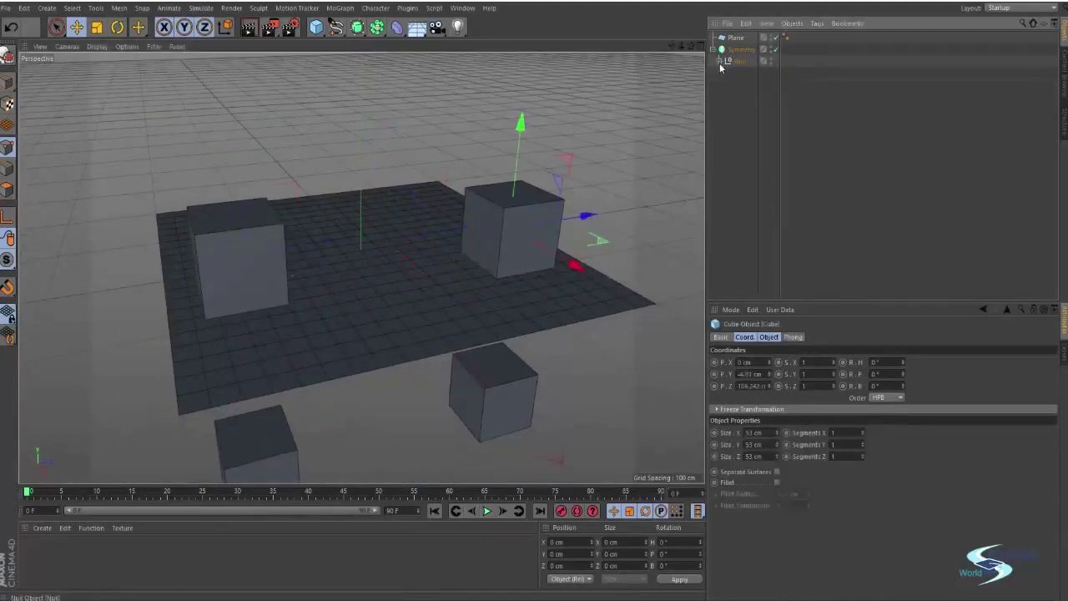
pyautogui.click(739, 50)
pyautogui.click(736, 61)
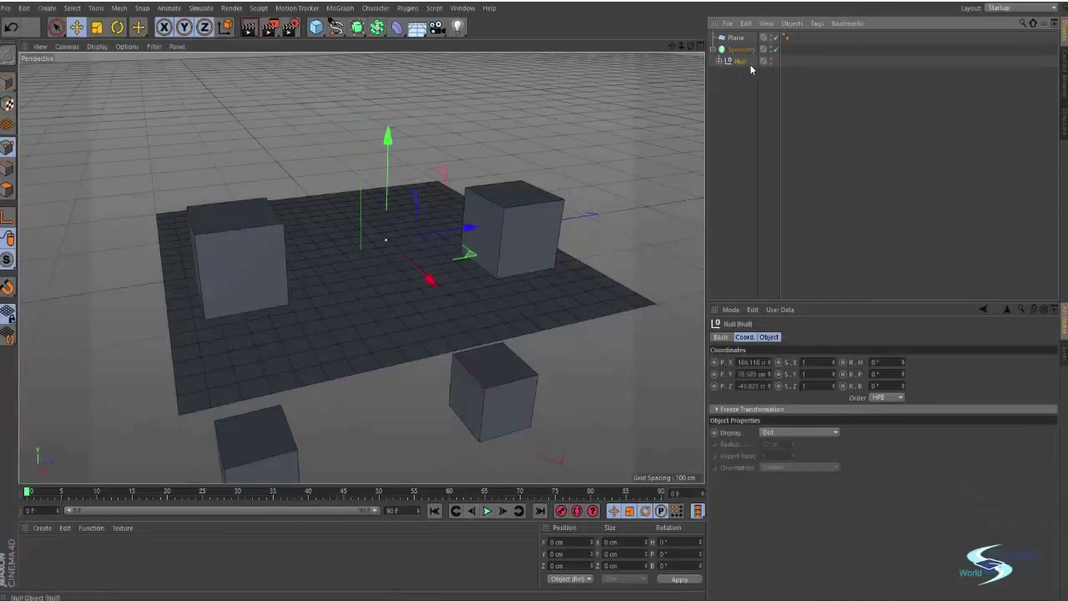
pyautogui.click(739, 50)
pyautogui.keyDown('alt'); pyautogui.moveTo(560, 172); pyautogui.dragTo(386, 193); pyautogui.keyUp('alt')
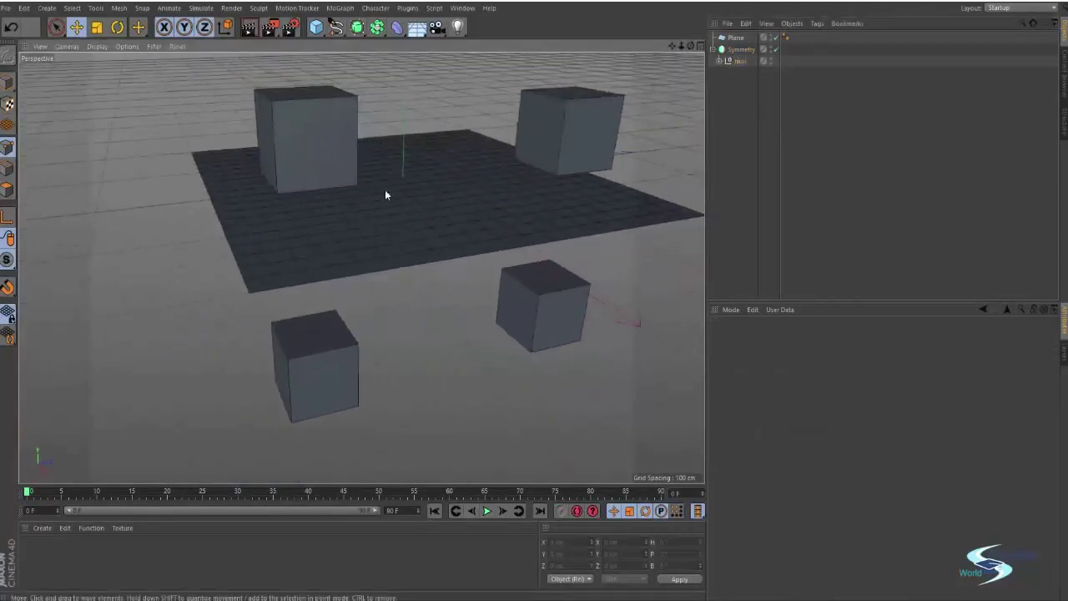
# Lower the null holding both cubes toward the horizontal plane and shift it along Z.
pyautogui.click(739, 62)
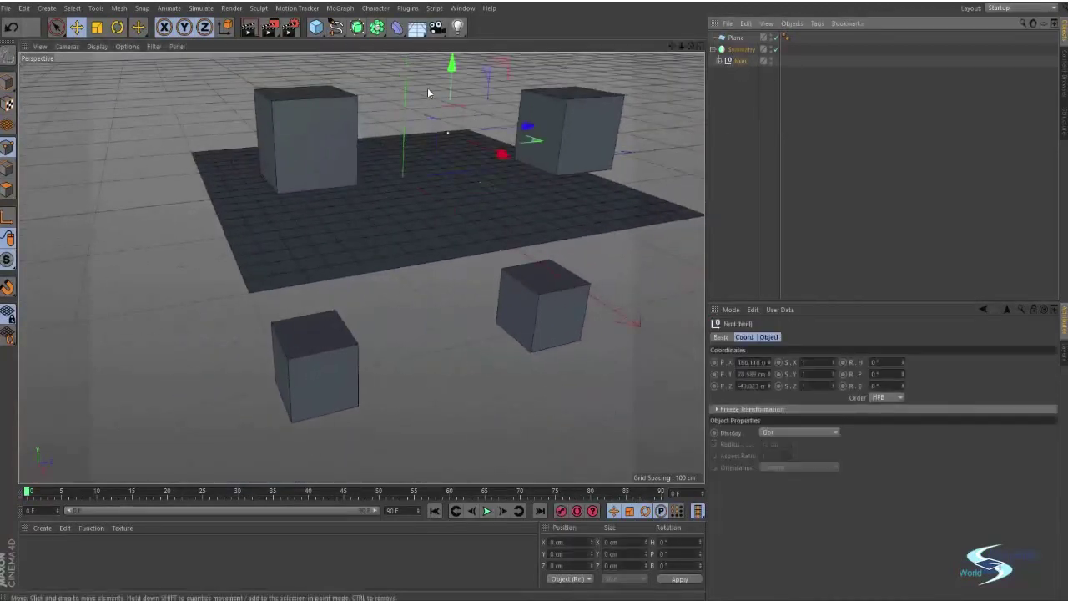
pyautogui.moveTo(453, 69); pyautogui.dragTo(455, 90)
pyautogui.moveTo(453, 50); pyautogui.dragTo(455, 75)
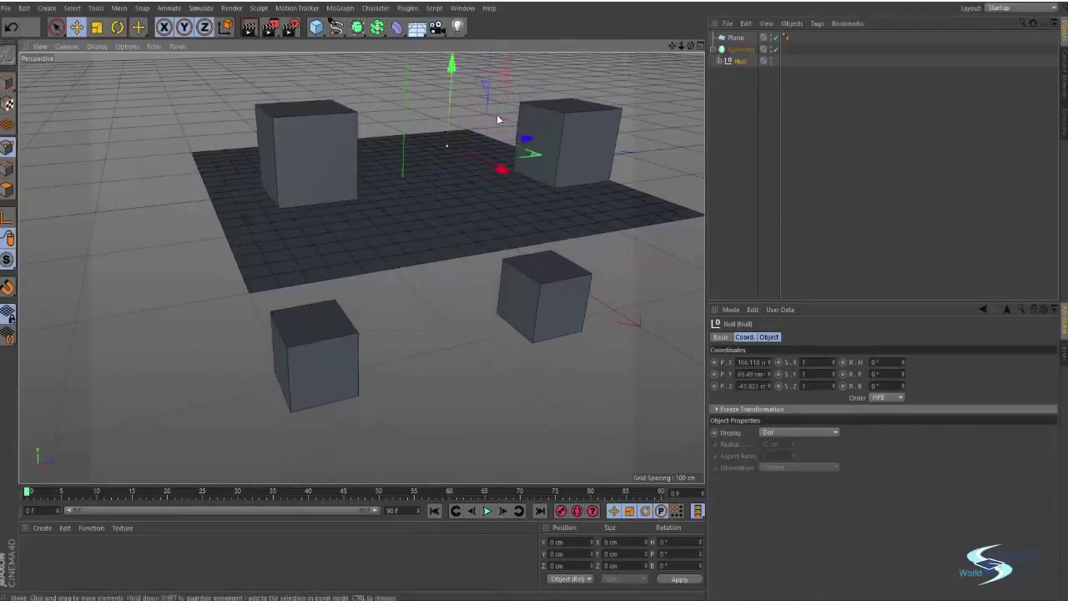
pyautogui.moveTo(529, 143); pyautogui.dragTo(470, 127)
# Rotate the null so both source cubes and their mirrored copies tilt together.
pyautogui.scroll(-2, 465, 72)
pyautogui.keyDown('alt'); pyautogui.moveTo(446, 77); pyautogui.dragTo(419, 108); pyautogui.keyUp('alt')
pyautogui.press('r')
pyautogui.press('e')
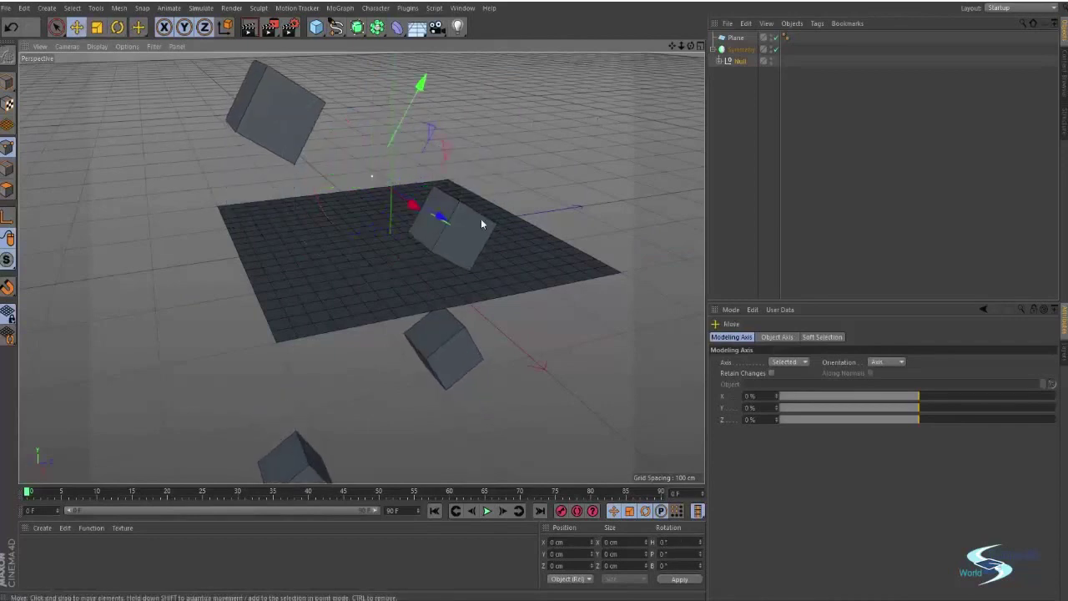
# Delete the horizontal plane that illustrates the mirror plane.
pyautogui.keyDown('alt'); pyautogui.moveTo(480, 219); pyautogui.dragTo(458, 292); pyautogui.keyUp('alt')
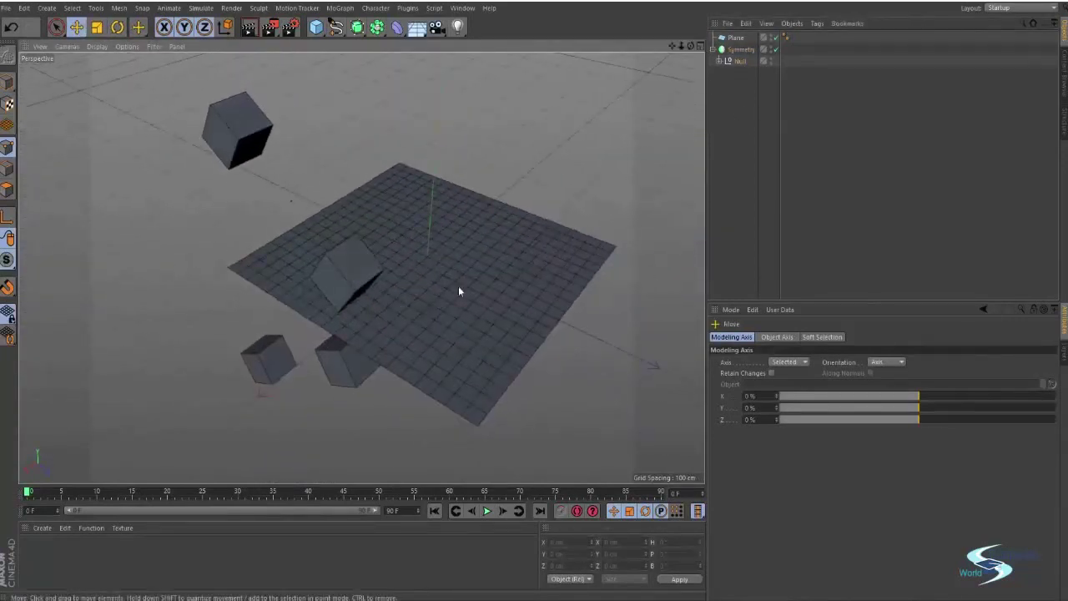
pyautogui.click(735, 40)
pyautogui.press('Delete')
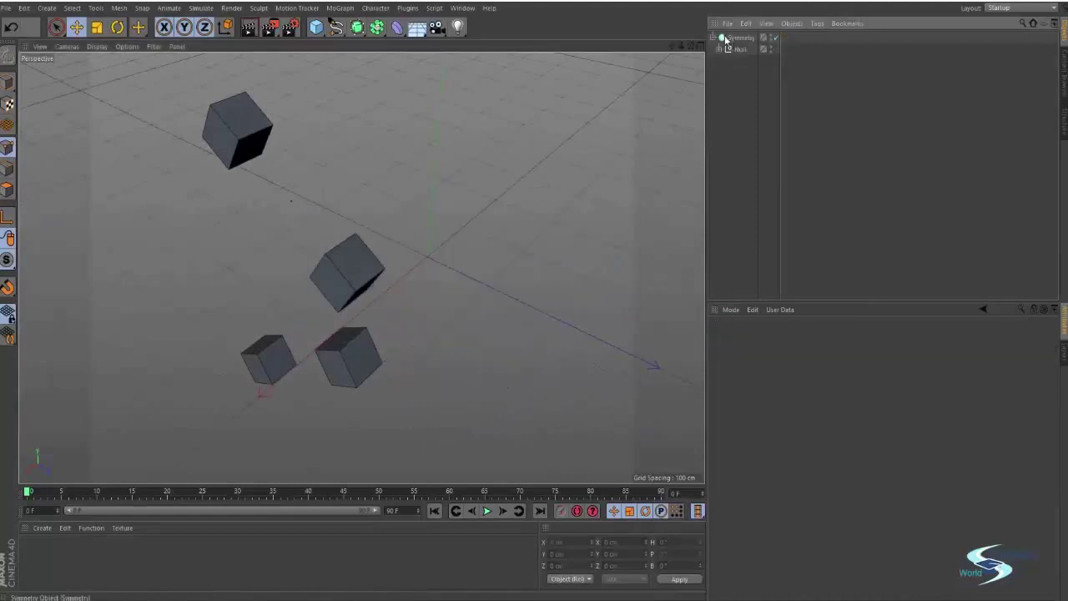
# Add a second Symmetry object and nest the existing Symmetry object inside it.
pyautogui.moveTo(379, 25); pyautogui.dragTo(506, 83)
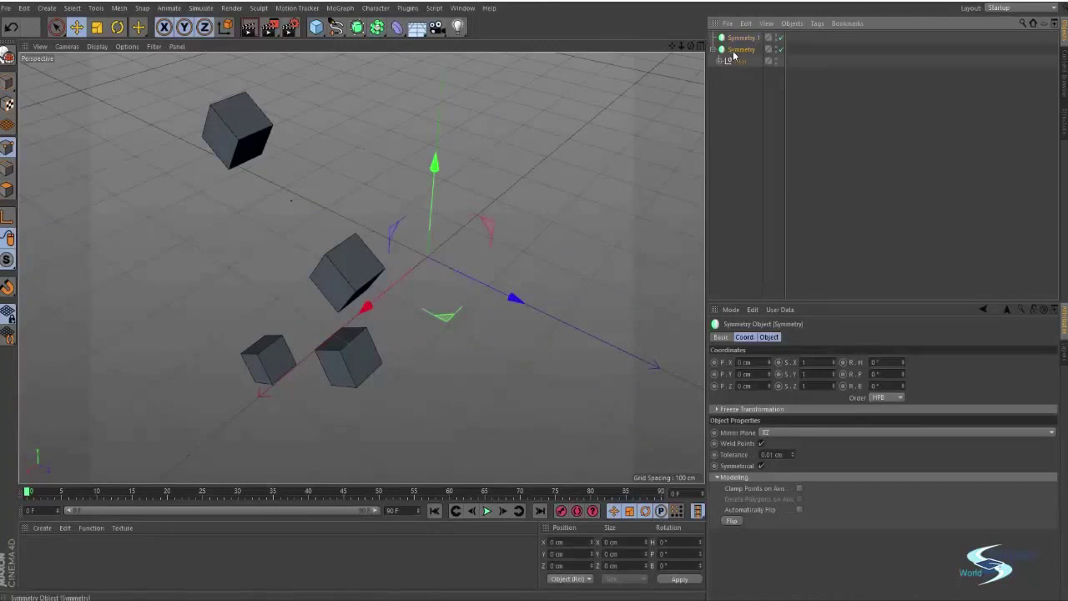
pyautogui.moveTo(739, 41); pyautogui.dragTo(740, 38)
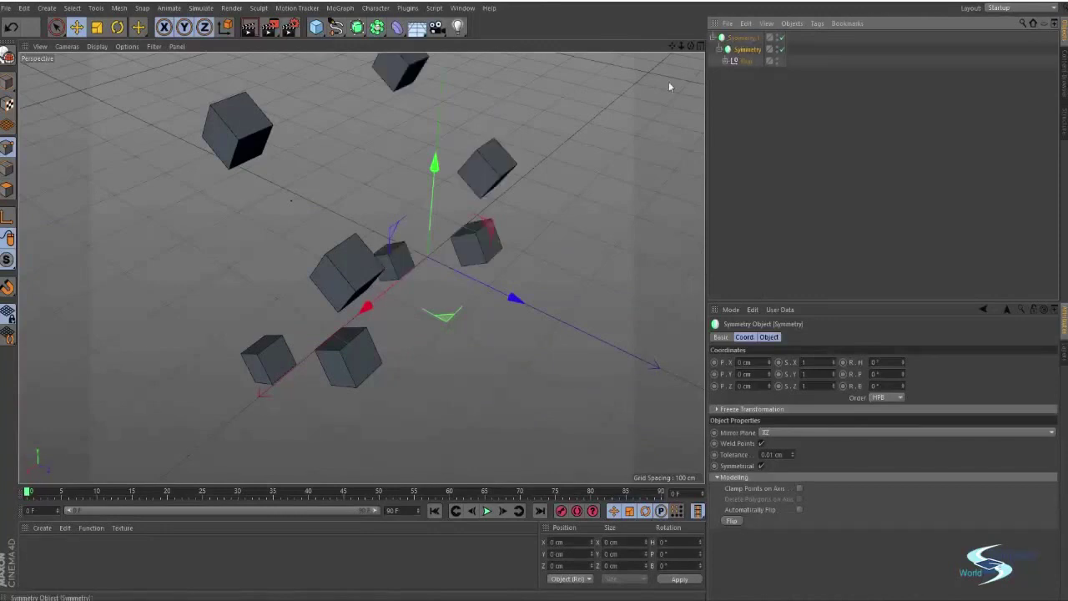
pyautogui.keyDown('alt'); pyautogui.moveTo(669, 81); pyautogui.dragTo(466, 214); pyautogui.keyUp('alt')
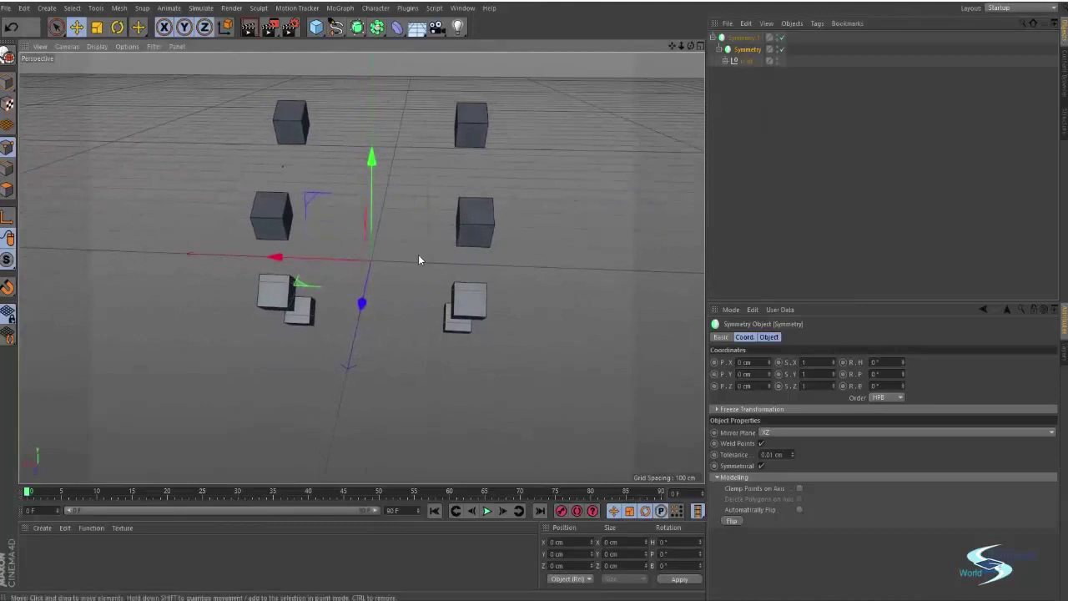
# Rotate the inner Symmetry object so the doubly mirrored cubes slant toward each other.
pyautogui.press('r')
pyautogui.moveTo(305, 210); pyautogui.dragTo(273, 200)
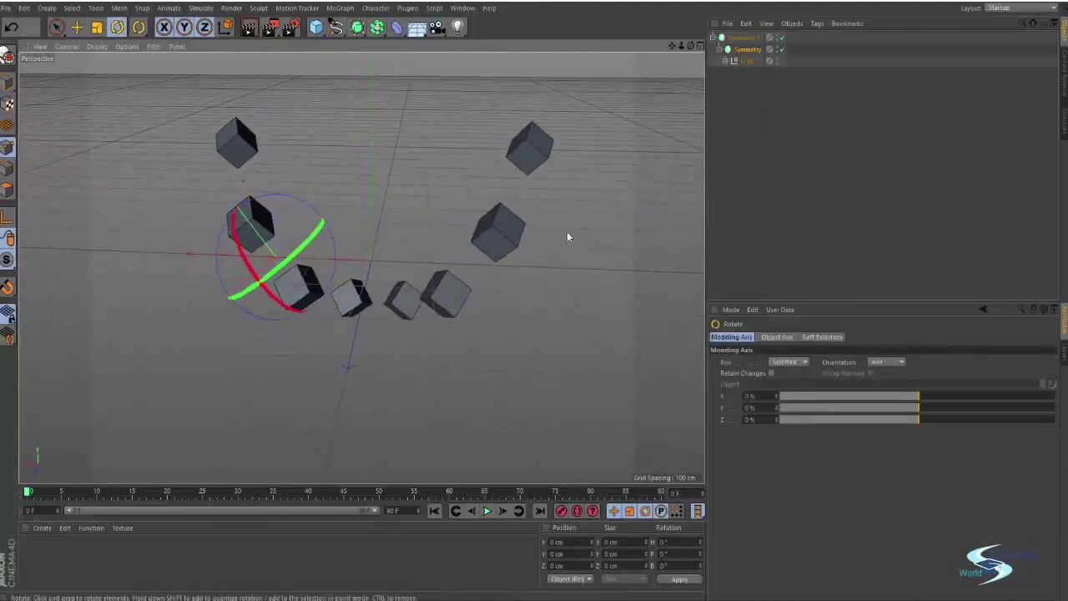
pyautogui.press('e')
# Delete the outer Symmetry object together with everything nested inside it.
pyautogui.keyDown('alt'); pyautogui.moveTo(534, 253); pyautogui.dragTo(755, 173); pyautogui.keyUp('alt')
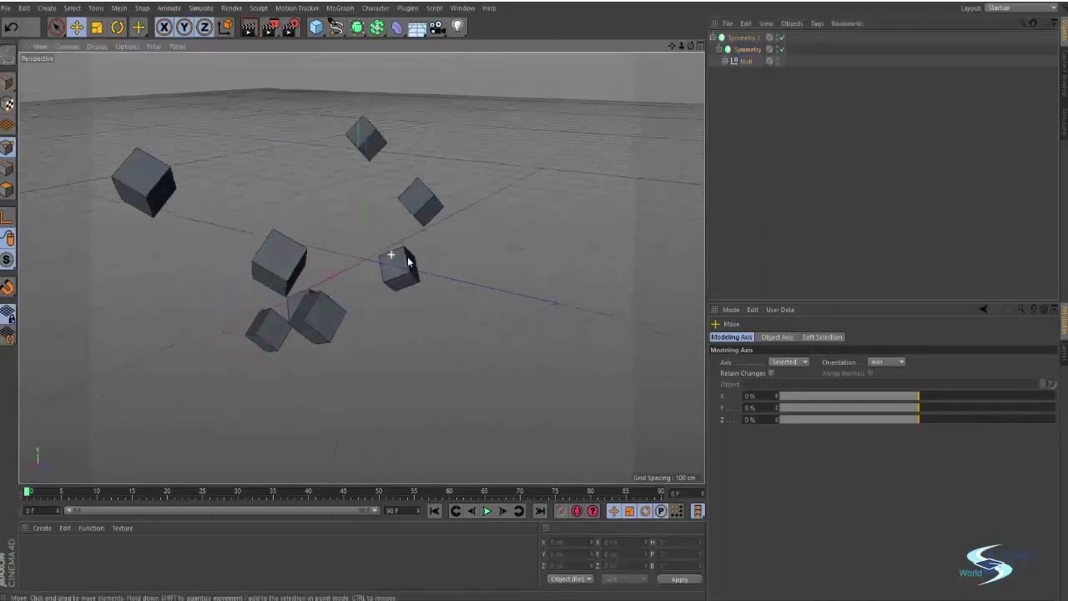
pyautogui.keyDown('alt'); pyautogui.moveTo(518, 234); pyautogui.dragTo(10, 218); pyautogui.keyUp('alt')
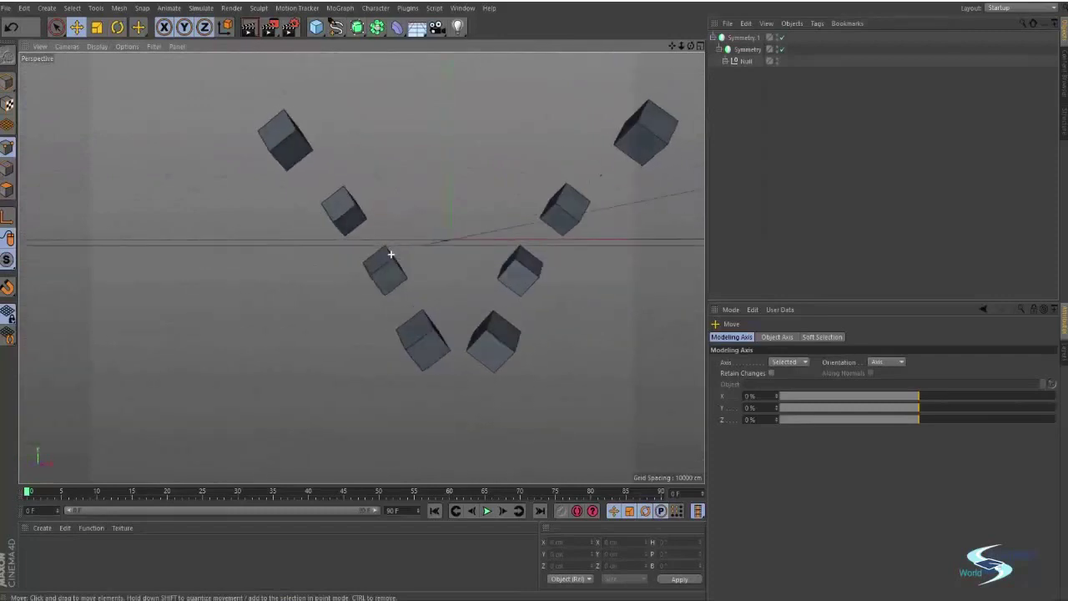
pyautogui.keyDown('alt'); pyautogui.moveTo(538, 232); pyautogui.dragTo(261, 263); pyautogui.keyUp('alt')
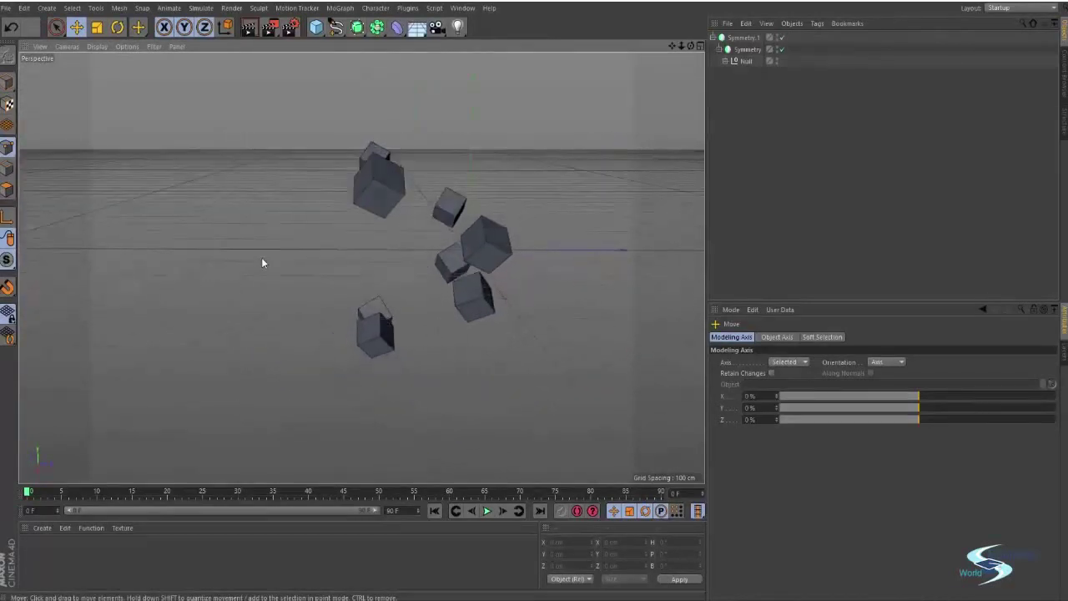
pyautogui.click(388, 194)
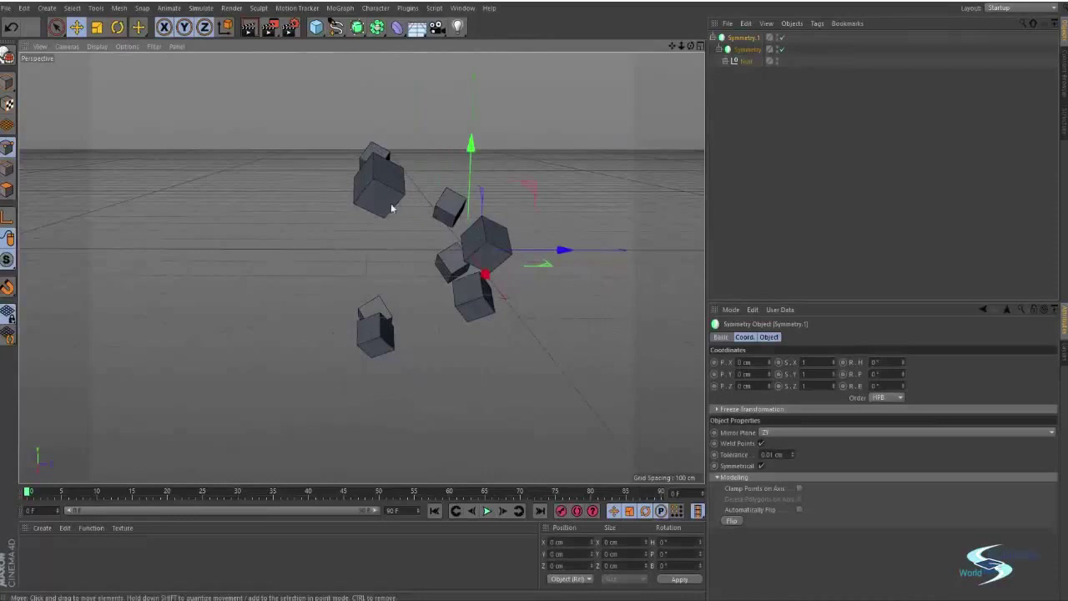
pyautogui.keyDown('alt'); pyautogui.moveTo(445, 244); pyautogui.dragTo(467, 200); pyautogui.keyUp('alt')
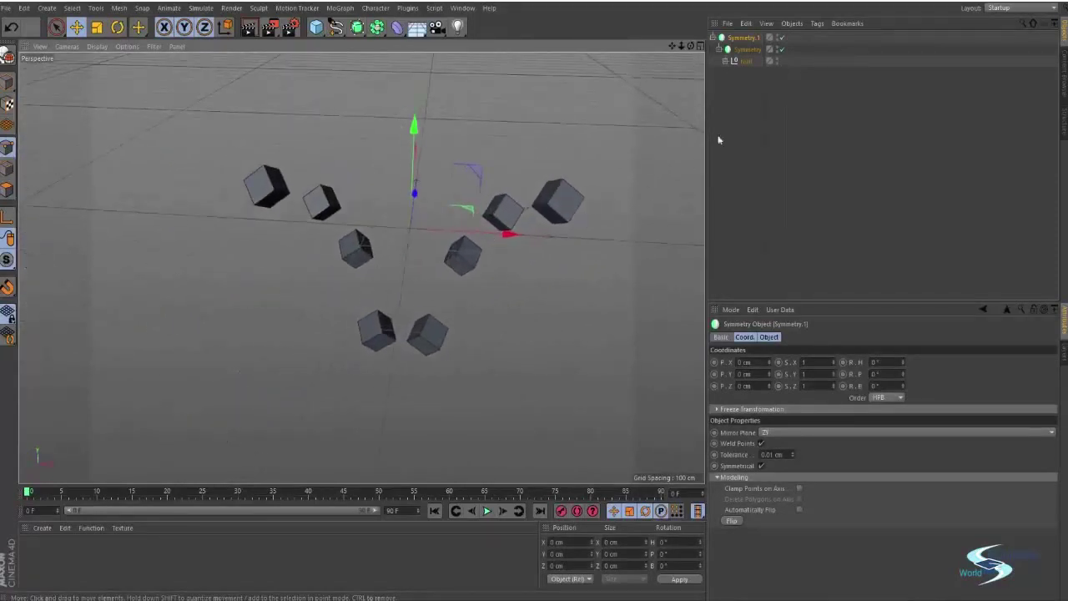
pyautogui.moveTo(719, 133); pyautogui.dragTo(732, 38)
pyautogui.press('Delete')
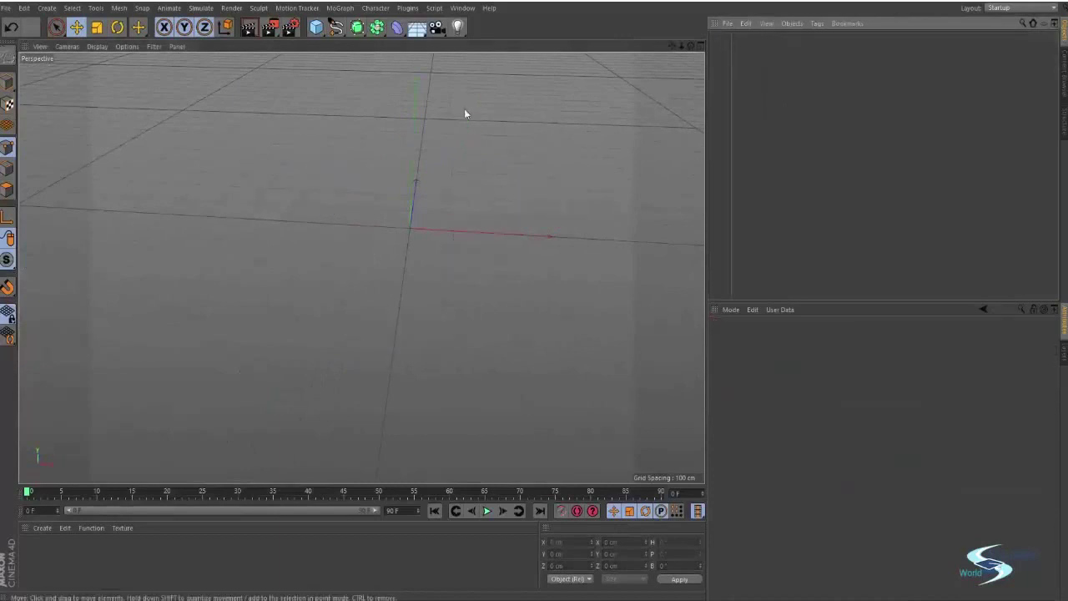
# Add a default 200 cm cube at the origin and convert it to an editable polygon object.
pyautogui.keyDown('alt'); pyautogui.moveTo(464, 108); pyautogui.dragTo(417, 239); pyautogui.keyUp('alt')
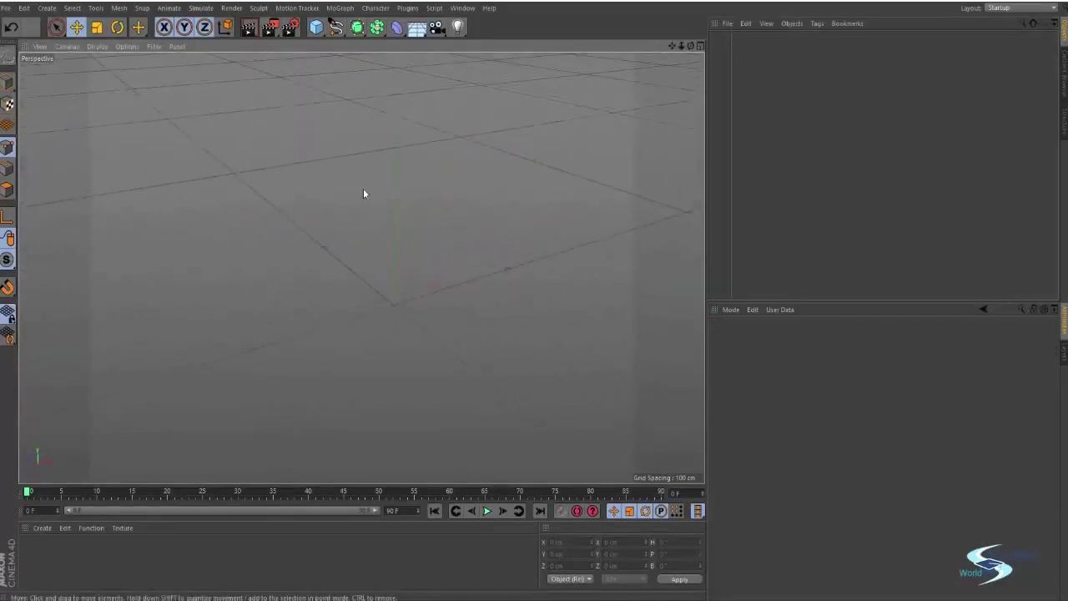
pyautogui.click(316, 27)
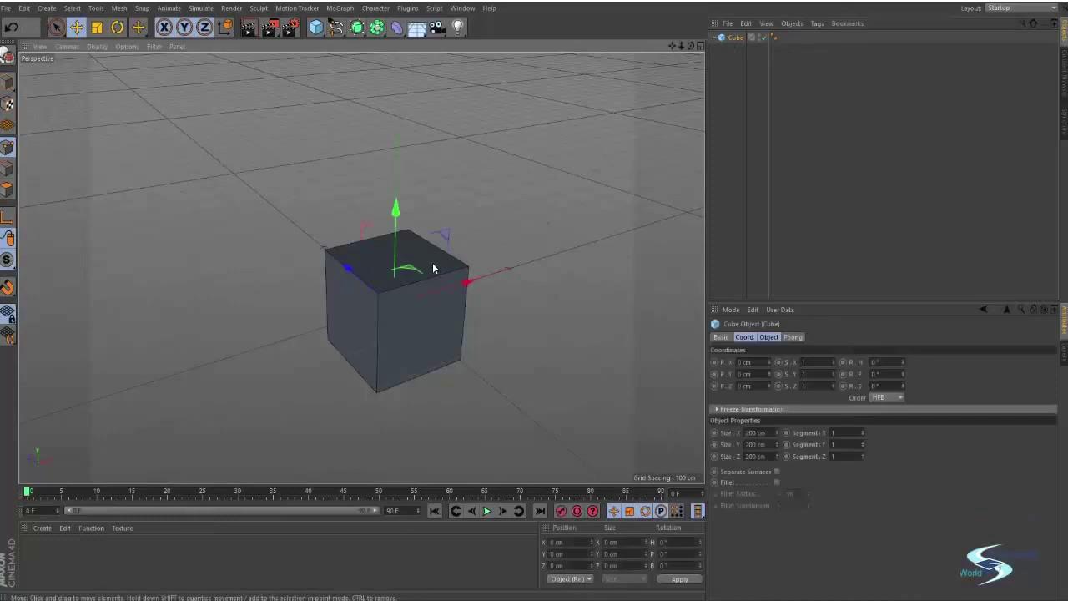
pyautogui.keyDown('alt'); pyautogui.moveTo(443, 259); pyautogui.dragTo(416, 276); pyautogui.keyUp('alt')
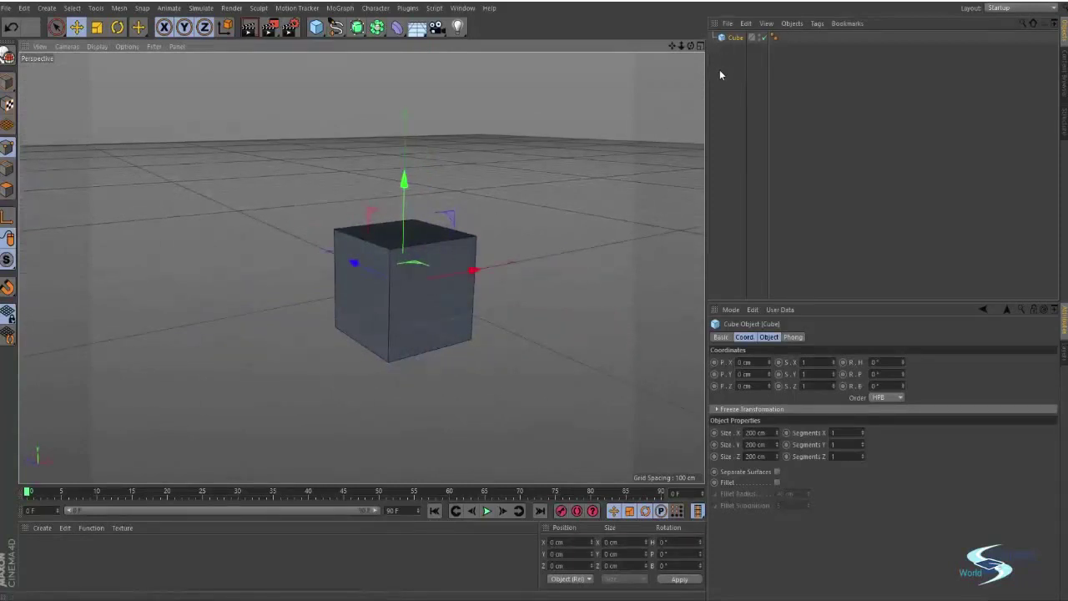
pyautogui.press('c')
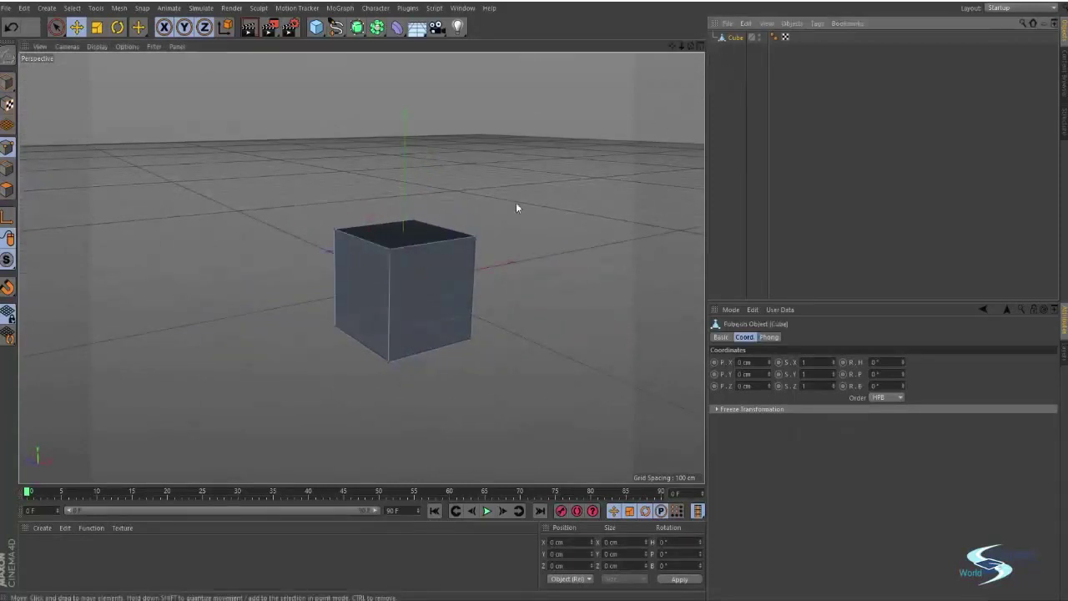
# In Model mode, scale the cube into a flat block, reducing its height and stretching it to about 469 cm on X.
pyautogui.click(7, 84)
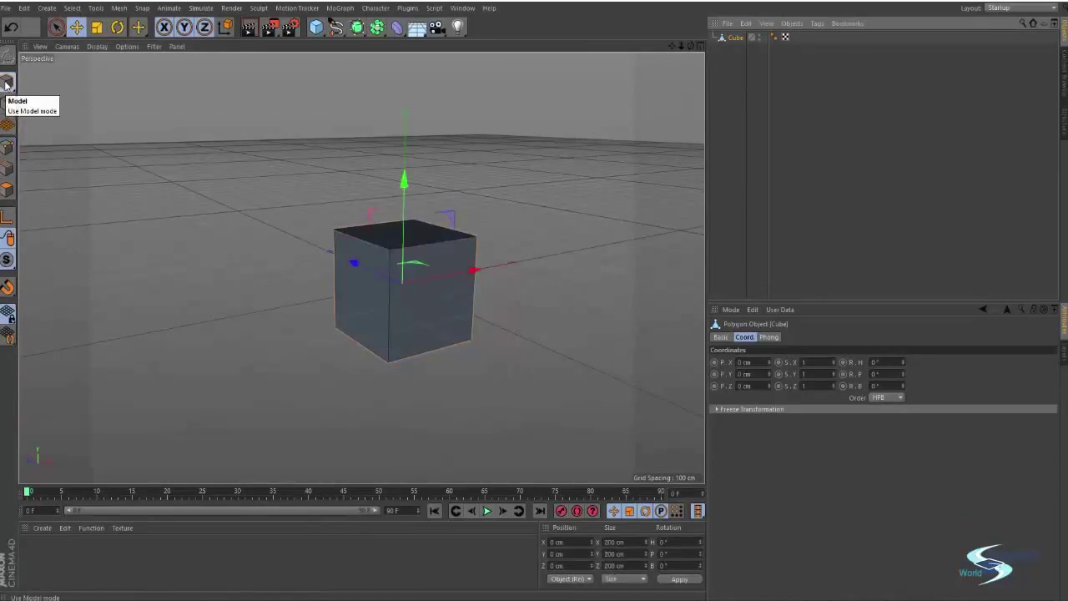
pyautogui.press('t')
pyautogui.moveTo(404, 180); pyautogui.dragTo(473, 291)
pyautogui.moveTo(495, 240); pyautogui.dragTo(596, 221)
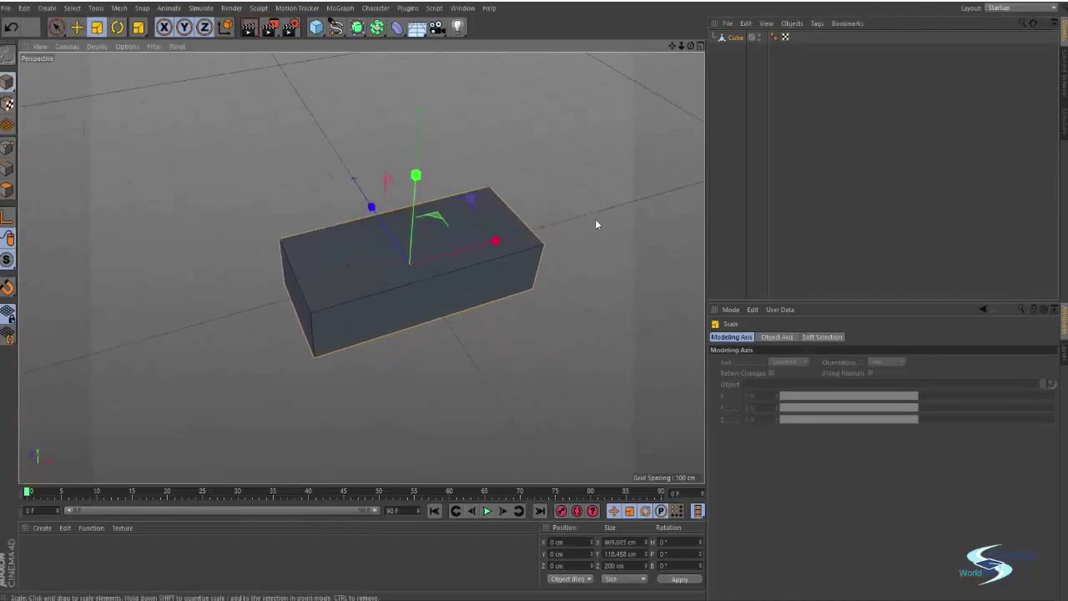
# Scale the block to about 306 cm deep on Z and 146 cm high on Y, and clear the selection.
pyautogui.moveTo(372, 207); pyautogui.dragTo(419, 212)
pyautogui.moveTo(415, 175); pyautogui.dragTo(507, 170)
pyautogui.moveTo(329, 277); pyautogui.dragTo(380, 317)
pyautogui.click(379, 317)
pyautogui.keyDown('alt'); pyautogui.moveTo(613, 136); pyautogui.dragTo(498, 143); pyautogui.keyUp('alt')
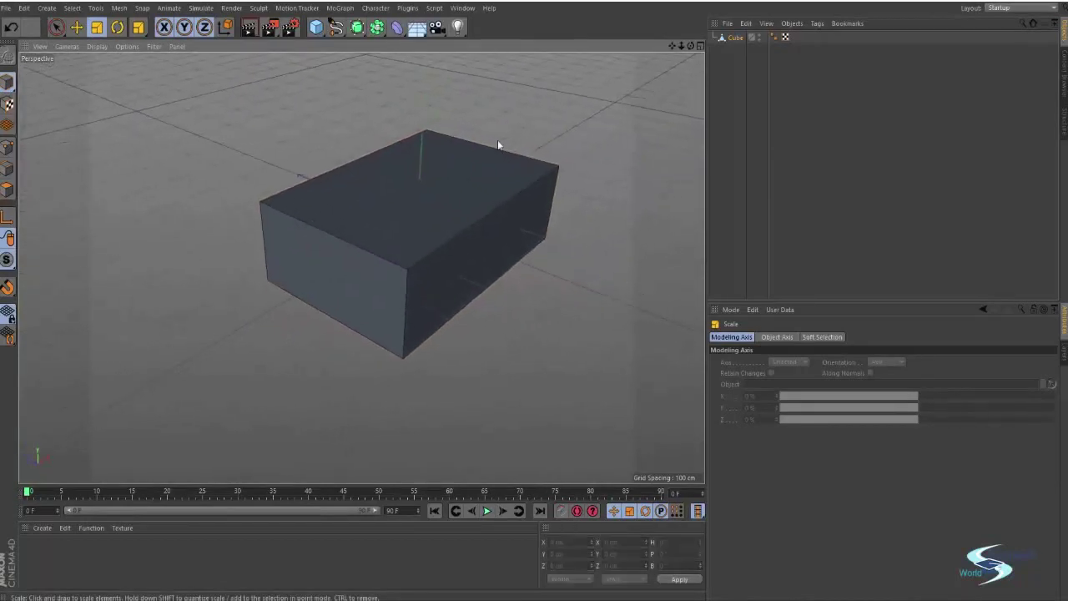
# Add a capsule, place it near one end of the block, and rotate it 90° on B so it lies horizontally.
pyautogui.moveTo(315, 27); pyautogui.dragTo(287, 162)
pyautogui.press('e')
pyautogui.press('r')
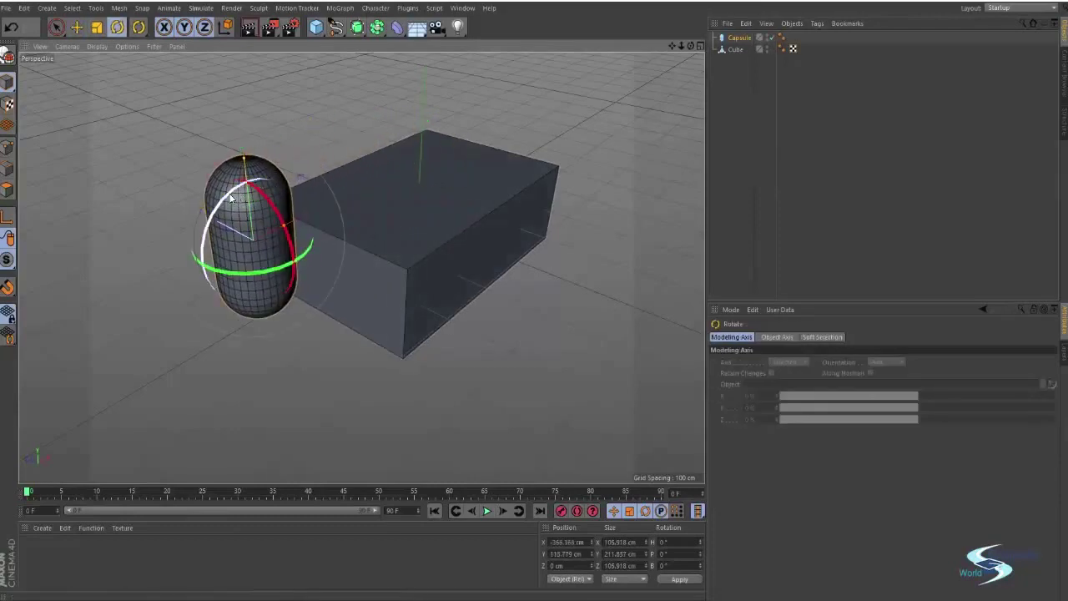
pyautogui.moveTo(233, 198); pyautogui.dragTo(386, 281)
# Position the capsule over the block's upper long edge, enlarge it to about 172 by 656 cm, and make it editable.
pyautogui.press('e')
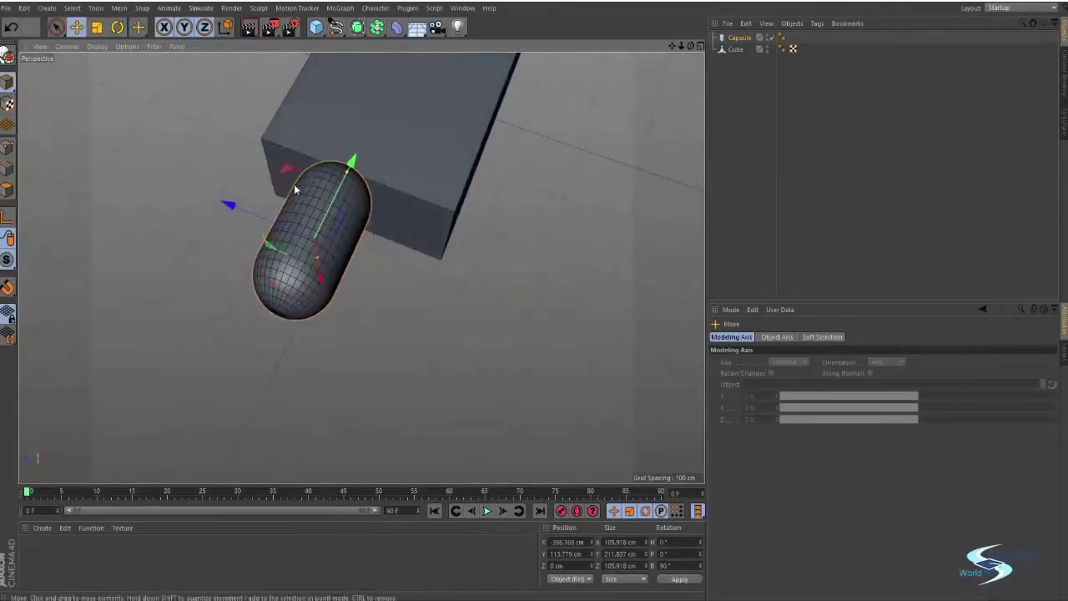
pyautogui.moveTo(294, 190); pyautogui.dragTo(604, 209)
pyautogui.moveTo(403, 292); pyautogui.dragTo(491, 235)
pyautogui.moveTo(266, 227); pyautogui.dragTo(286, 215)
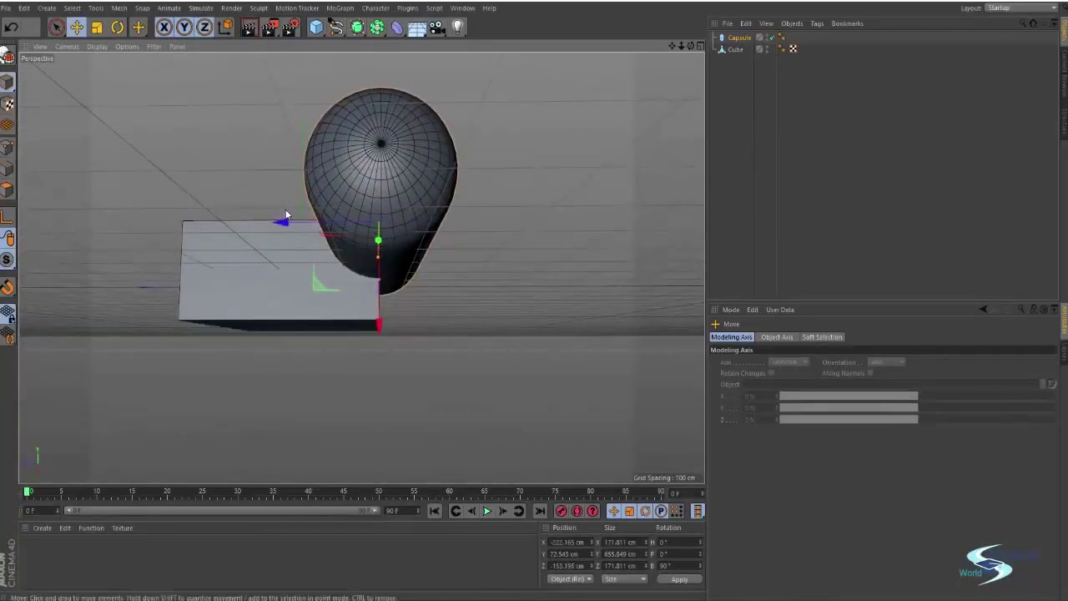
pyautogui.press('c')
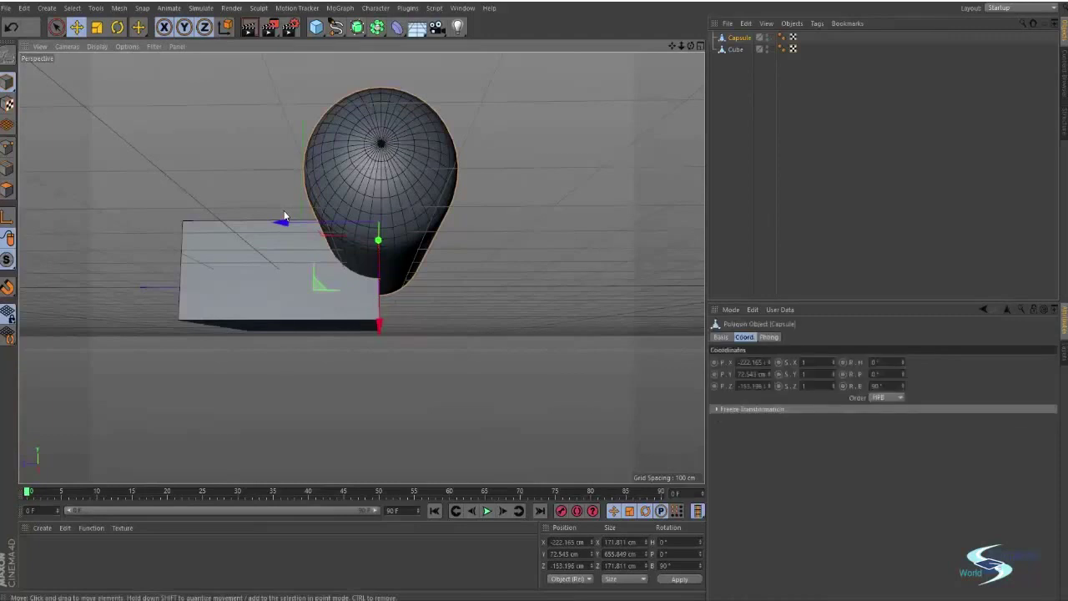
pyautogui.keyDown('alt'); pyautogui.moveTo(550, 142); pyautogui.dragTo(460, 249); pyautogui.keyUp('alt')
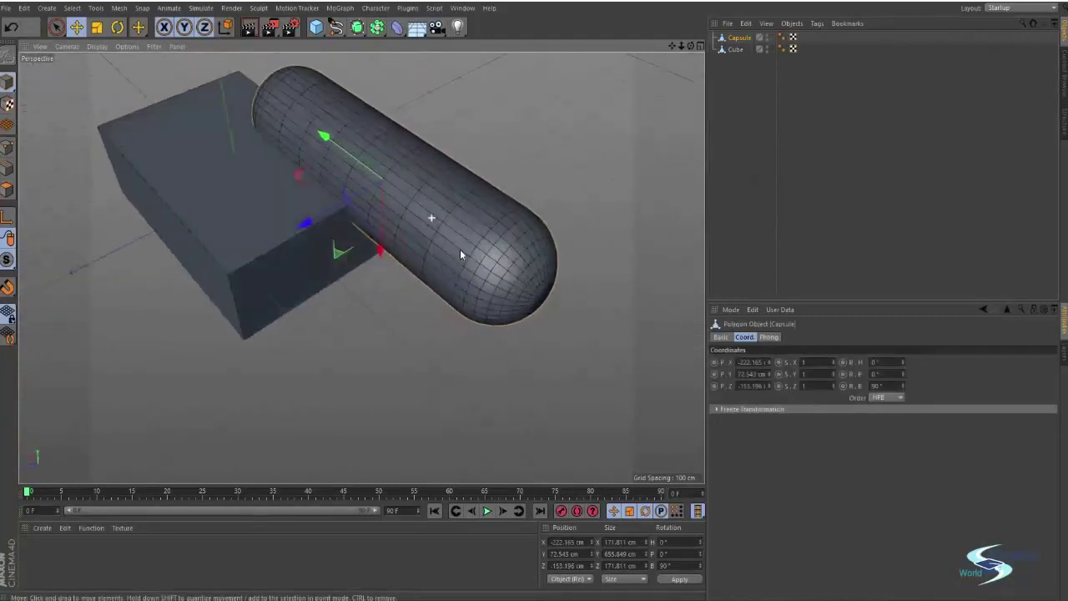
# Try raising two middle rings of points on the capsule, undo the move, and return to Model mode.
pyautogui.click(10, 146)
pyautogui.press('9')
pyautogui.keyDown('alt'); pyautogui.moveTo(334, 209); pyautogui.dragTo(413, 137); pyautogui.keyUp('alt')
pyautogui.press('e')
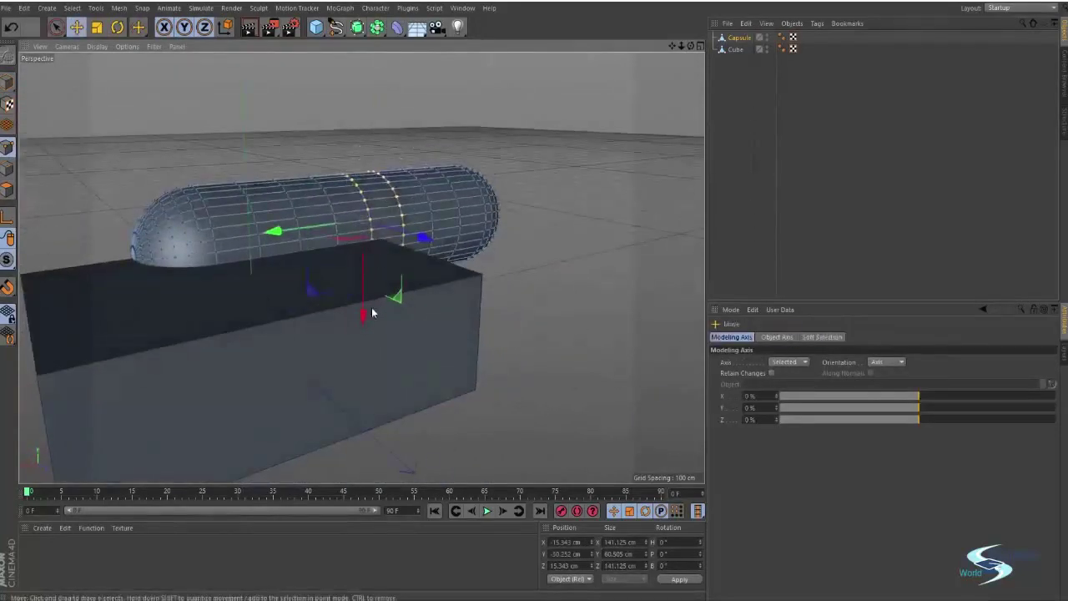
pyautogui.moveTo(372, 307); pyautogui.dragTo(364, 241)
pyautogui.hotkey('ctrl', 's')
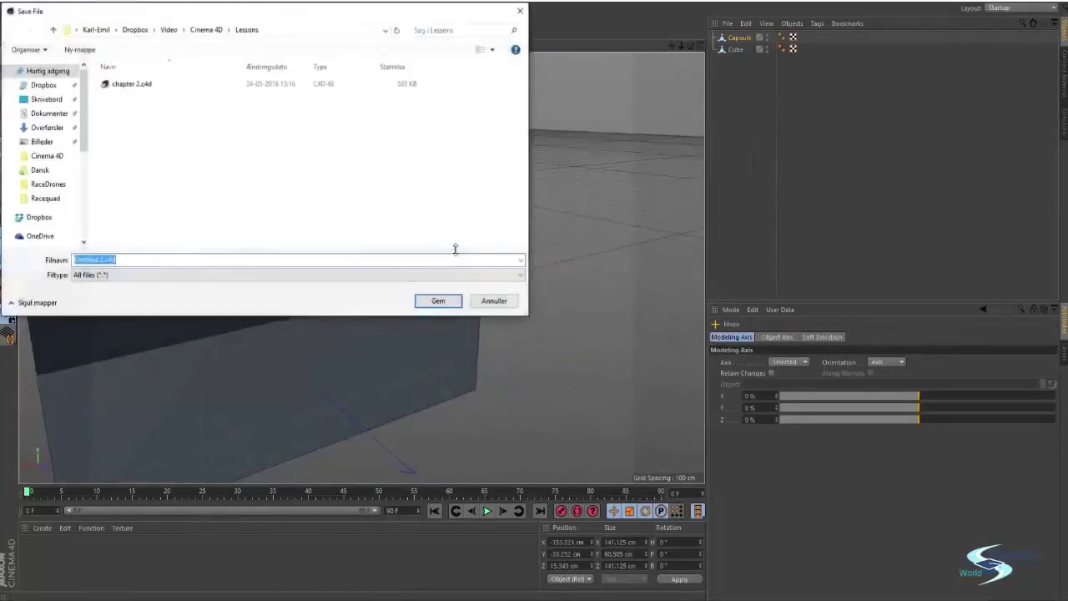
pyautogui.click(503, 302)
pyautogui.hotkey('ctrl', 'z')
pyautogui.keyDown('alt'); pyautogui.moveTo(512, 287); pyautogui.dragTo(164, 129); pyautogui.keyUp('alt')
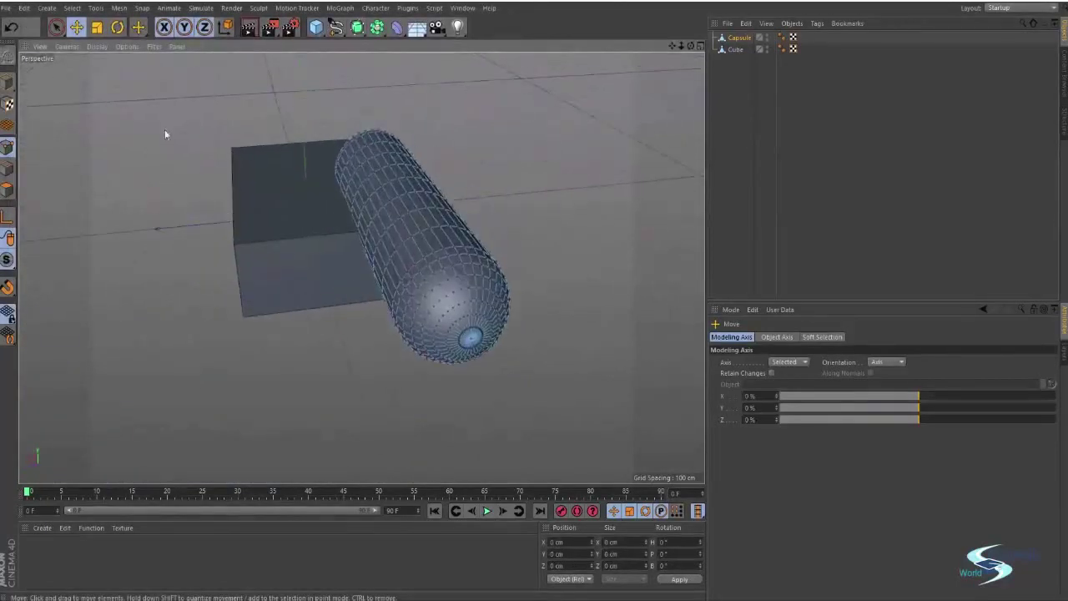
pyautogui.click(10, 86)
# Widen the capsule on Z, and enlarge it overall to about 187 × 713 × 462 cm.
pyautogui.moveTo(384, 214)
pyautogui.keyDown('alt'); pyautogui.mouseDown()
pyautogui.moveTo(382, 233)
pyautogui.moveTo(432, 327)
pyautogui.moveTo(415, 277)
pyautogui.moveTo(453, 211)
pyautogui.moveTo(346, 153)
pyautogui.moveTo(472, 179)
pyautogui.moveTo(474, 241)
pyautogui.moveTo(437, 267)
pyautogui.moveTo(489, 264)
pyautogui.moveTo(537, 242)
pyautogui.moveTo(388, 237)
pyautogui.moveTo(608, 186)
pyautogui.moveTo(470, 224)
pyautogui.moveTo(470, 254)
pyautogui.moveTo(618, 194)
pyautogui.moveTo(247, 204)
pyautogui.moveTo(263, 244)
pyautogui.moveTo(355, 237)
pyautogui.moveTo(483, 287)
pyautogui.moveTo(460, 276)
pyautogui.moveTo(378, 286)
pyautogui.mouseUp(); pyautogui.keyUp('alt')
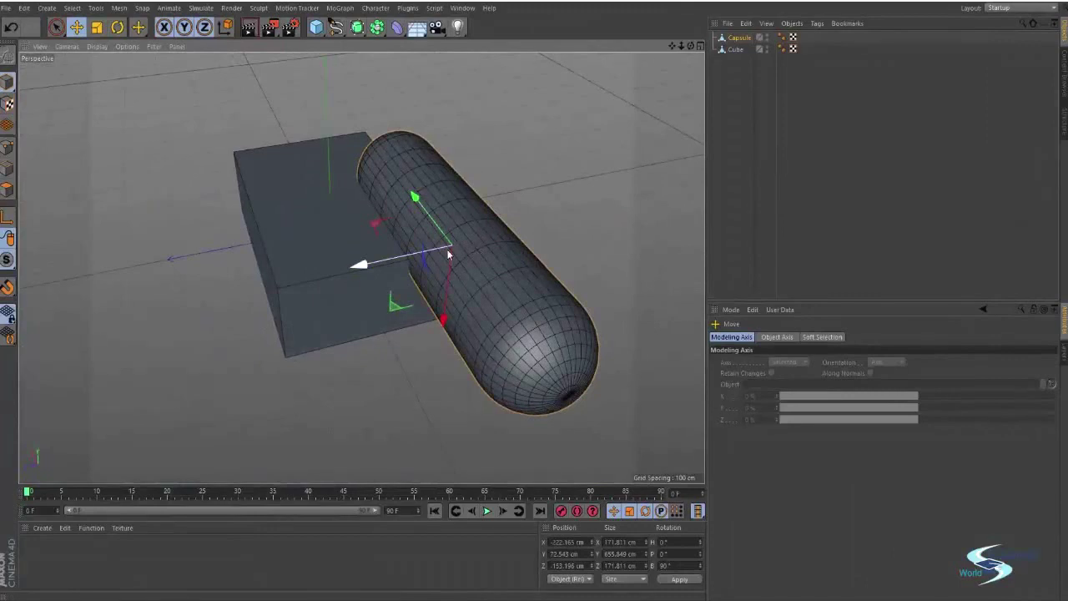
pyautogui.press('t')
pyautogui.moveTo(357, 265); pyautogui.dragTo(202, 292)
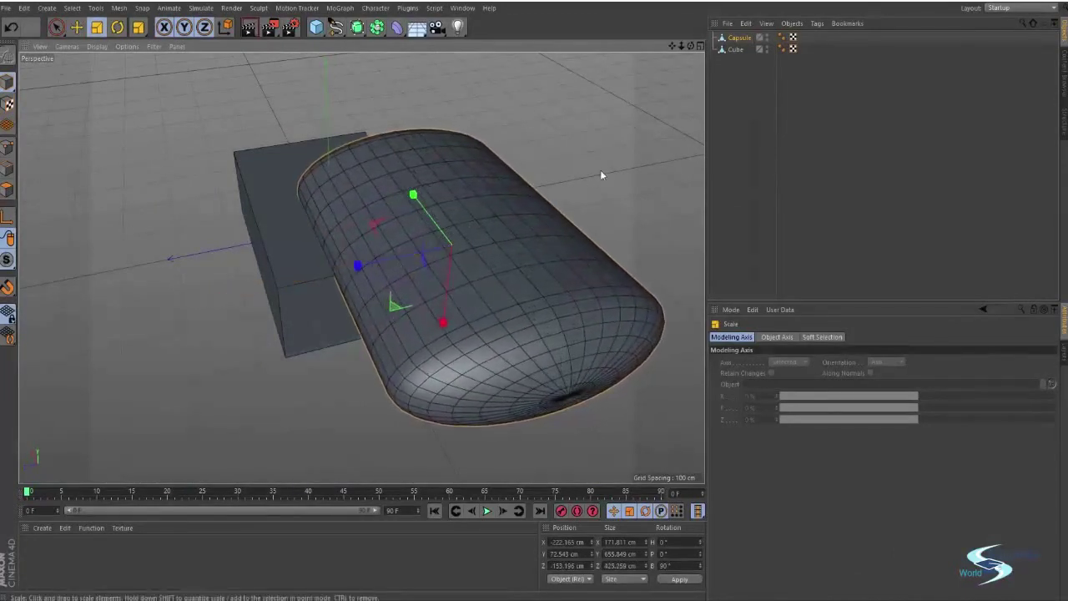
pyautogui.keyDown('alt'); pyautogui.moveTo(449, 277); pyautogui.dragTo(462, 315); pyautogui.keyUp('alt')
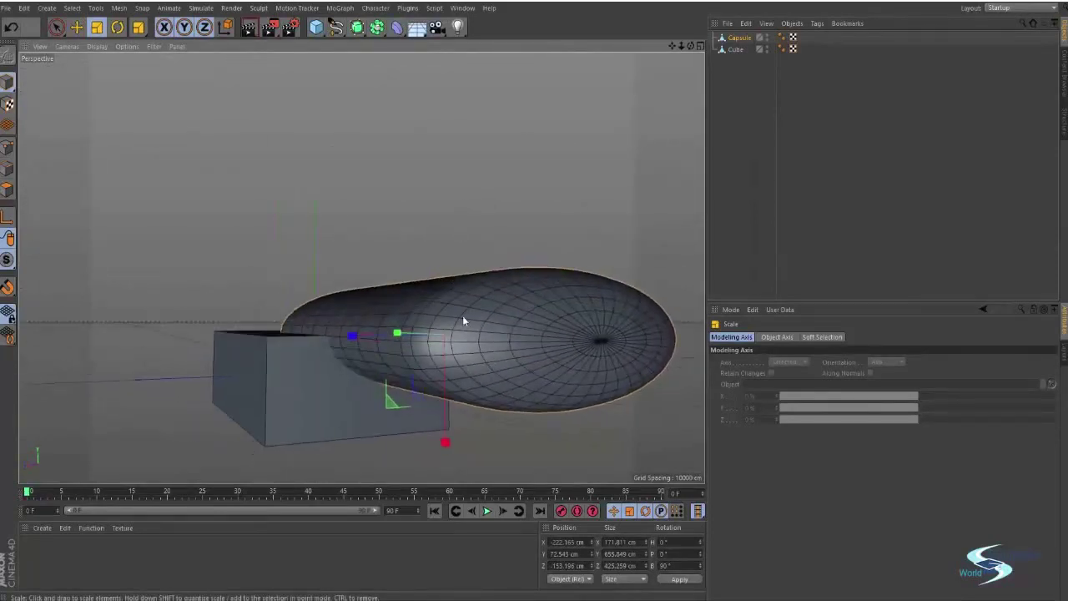
pyautogui.press('e')
pyautogui.moveTo(443, 441); pyautogui.dragTo(537, 439)
pyautogui.press('t')
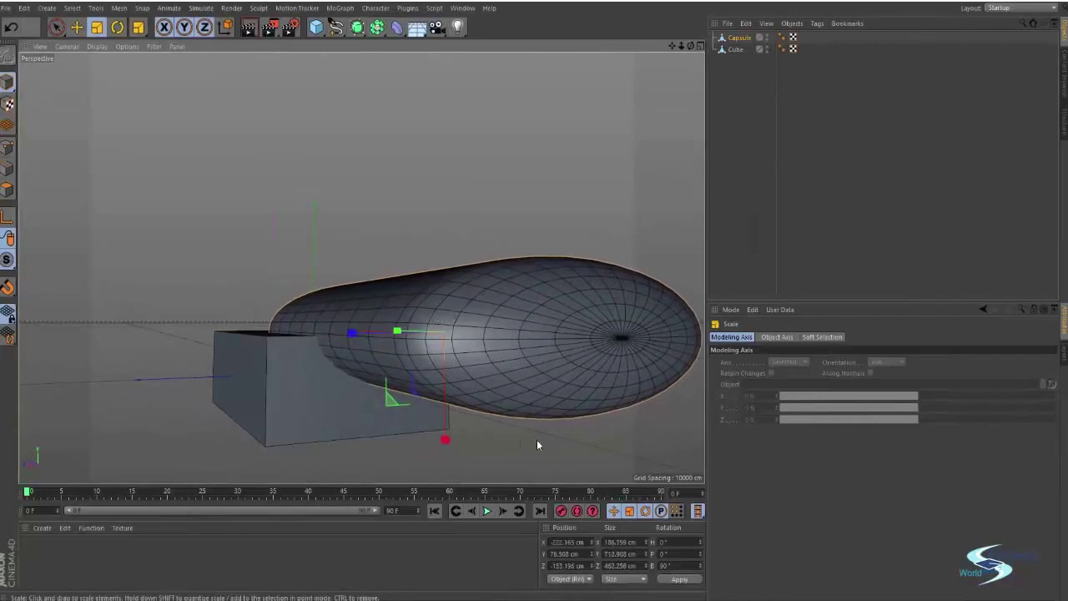
pyautogui.press('e')
# Select the capsule and the block in turn to examine how the two objects overlap.
pyautogui.click(342, 215)
pyautogui.keyDown('alt'); pyautogui.moveTo(341, 215); pyautogui.dragTo(421, 338); pyautogui.keyUp('alt')
pyautogui.click(544, 219)
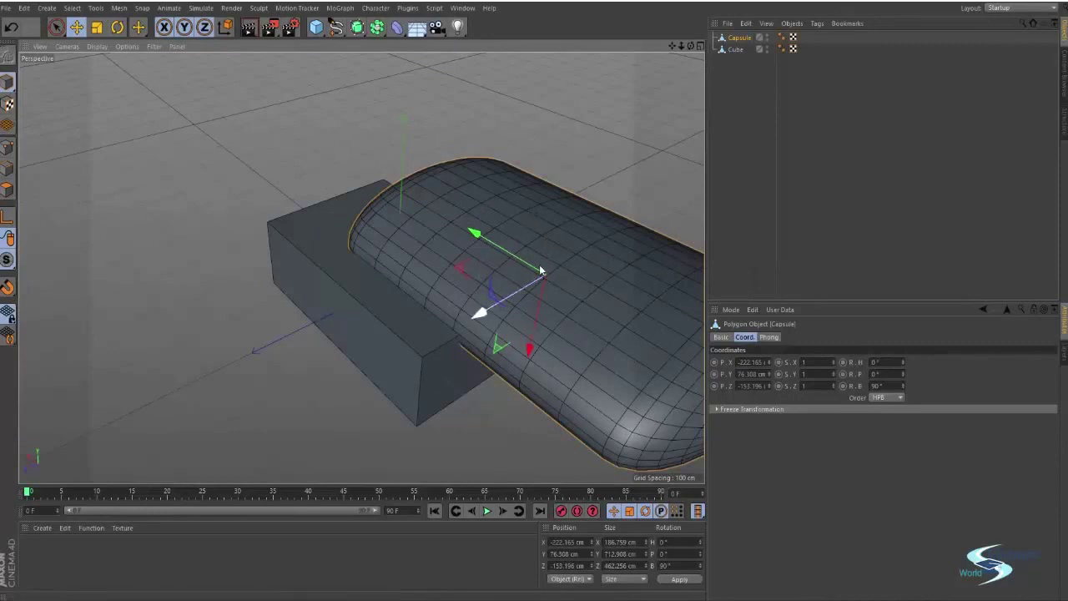
pyautogui.click(290, 279)
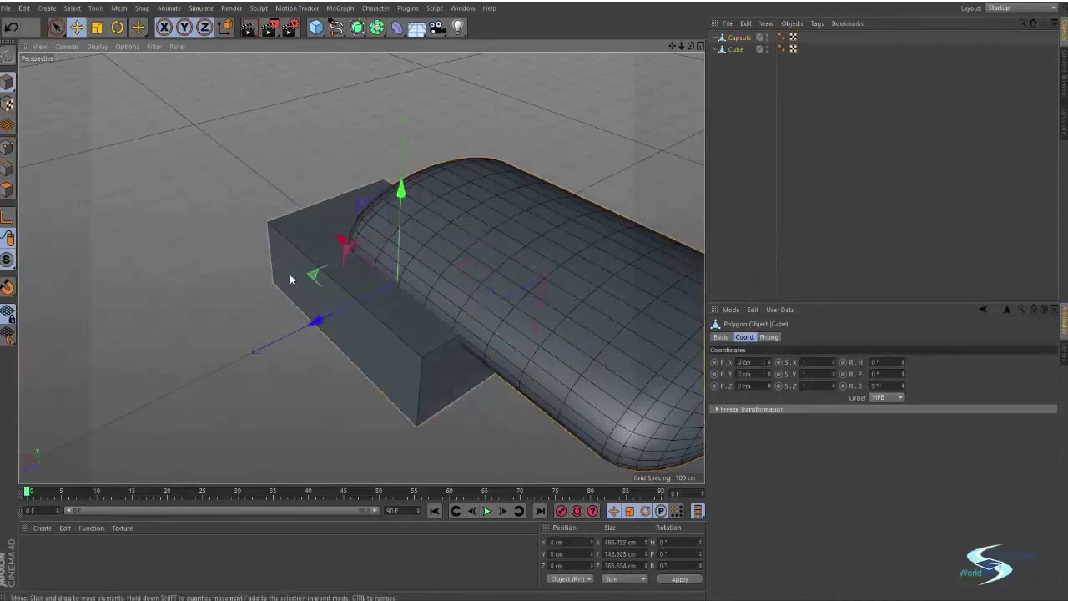
pyautogui.click(543, 227)
pyautogui.click(464, 126)
pyautogui.click(567, 261)
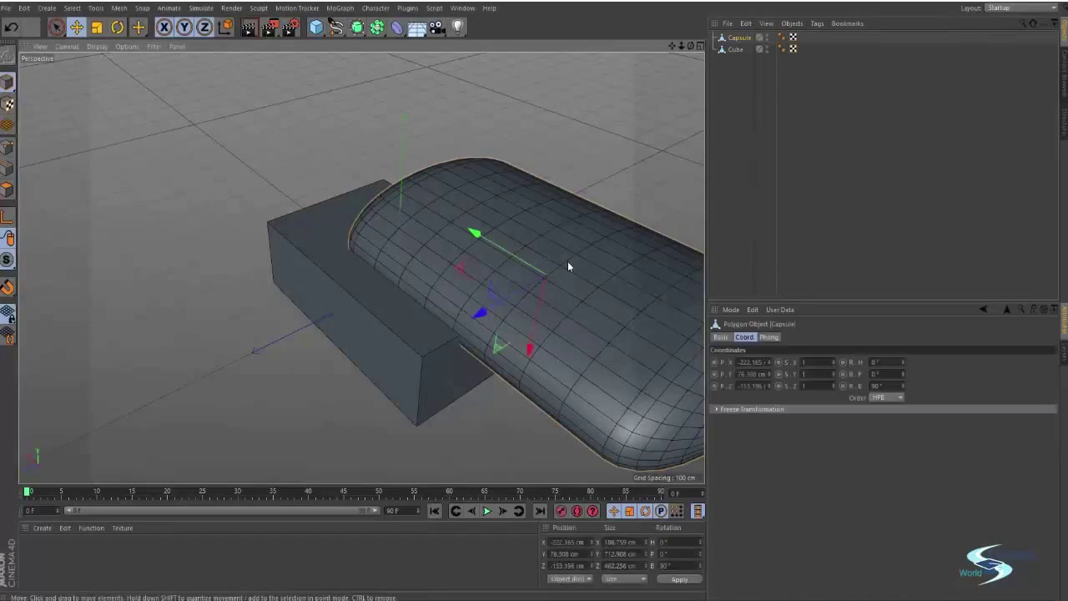
pyautogui.click(299, 251)
pyautogui.click(477, 200)
pyautogui.click(603, 154)
pyautogui.keyDown('alt'); pyautogui.moveTo(472, 203); pyautogui.dragTo(434, 125); pyautogui.keyUp('alt')
# Add a Boole object and nest the cube and capsule in it, cube first, so the capsule is subtracted.
pyautogui.click(377, 27)
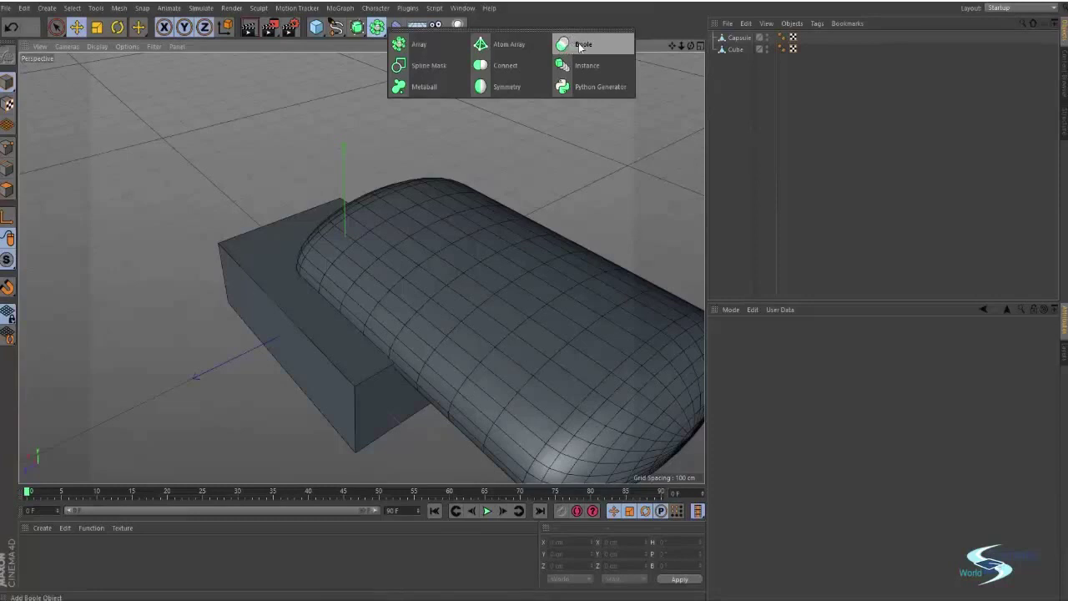
pyautogui.click(580, 46)
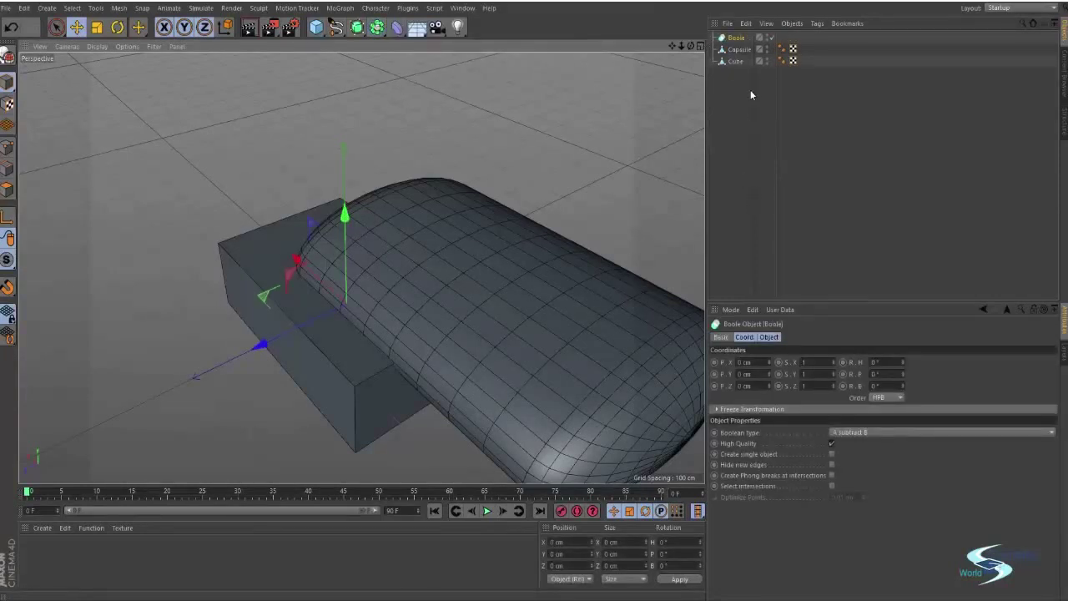
pyautogui.click(739, 50)
pyautogui.click(733, 62)
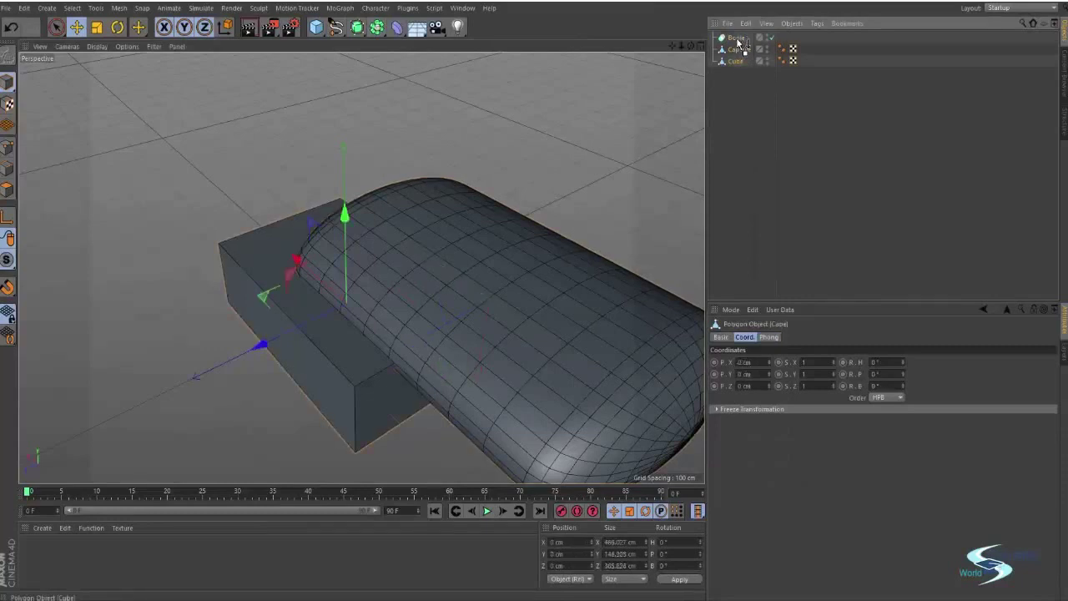
pyautogui.moveTo(743, 43); pyautogui.dragTo(744, 52)
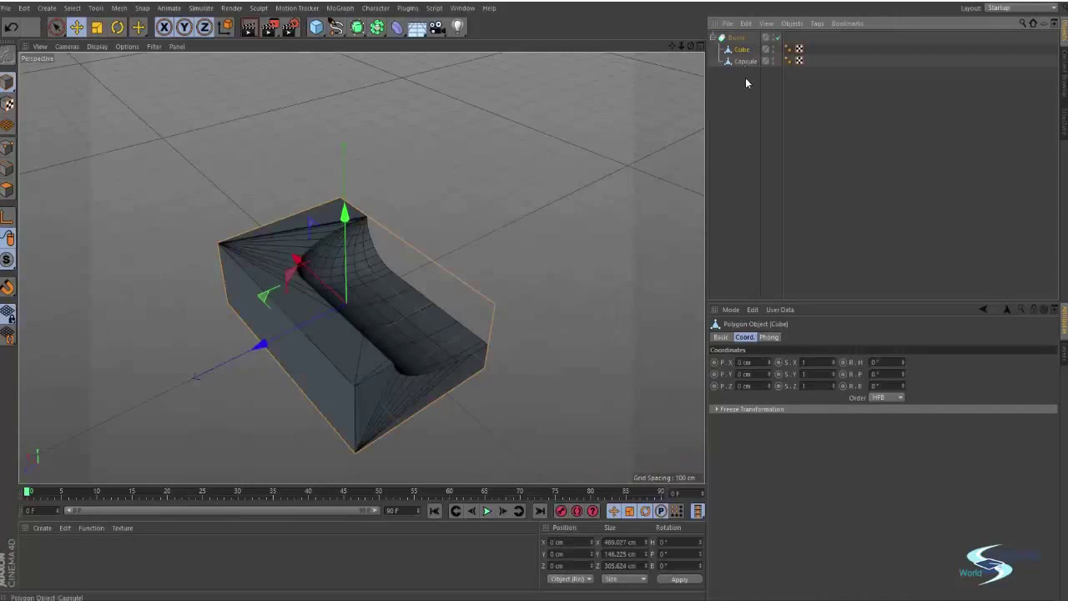
pyautogui.click(746, 82)
# Set the viewport to smooth shading without wireframe lines and examine the carved hollow from several angles.
pyautogui.keyDown('alt'); pyautogui.moveTo(624, 172); pyautogui.dragTo(233, 301); pyautogui.keyUp('alt')
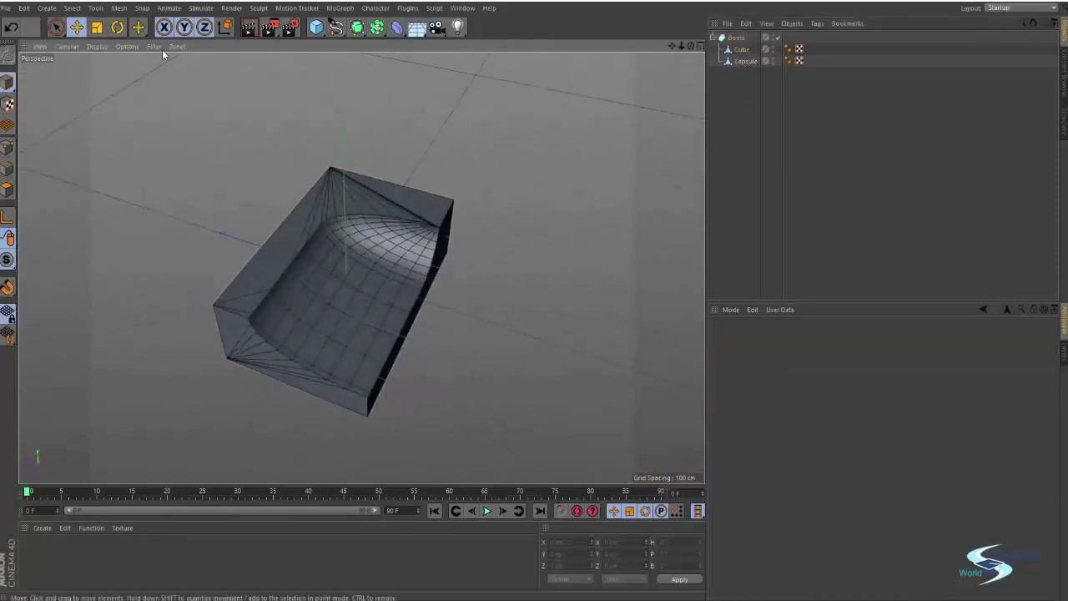
pyautogui.click(97, 46)
pyautogui.click(106, 65)
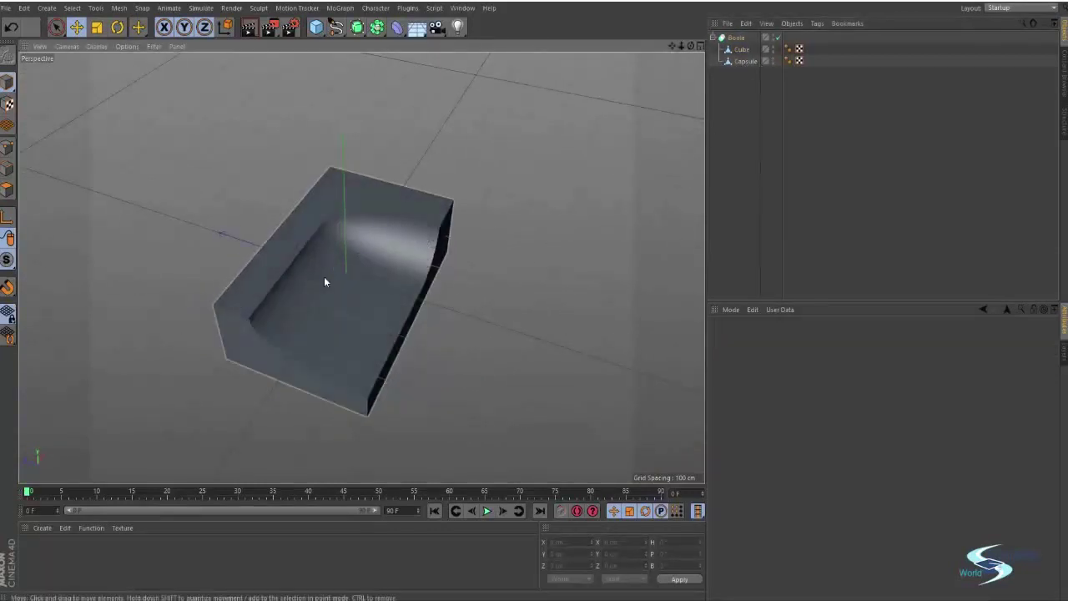
pyautogui.keyDown('alt'); pyautogui.moveTo(324, 282); pyautogui.dragTo(488, 262); pyautogui.keyUp('alt')
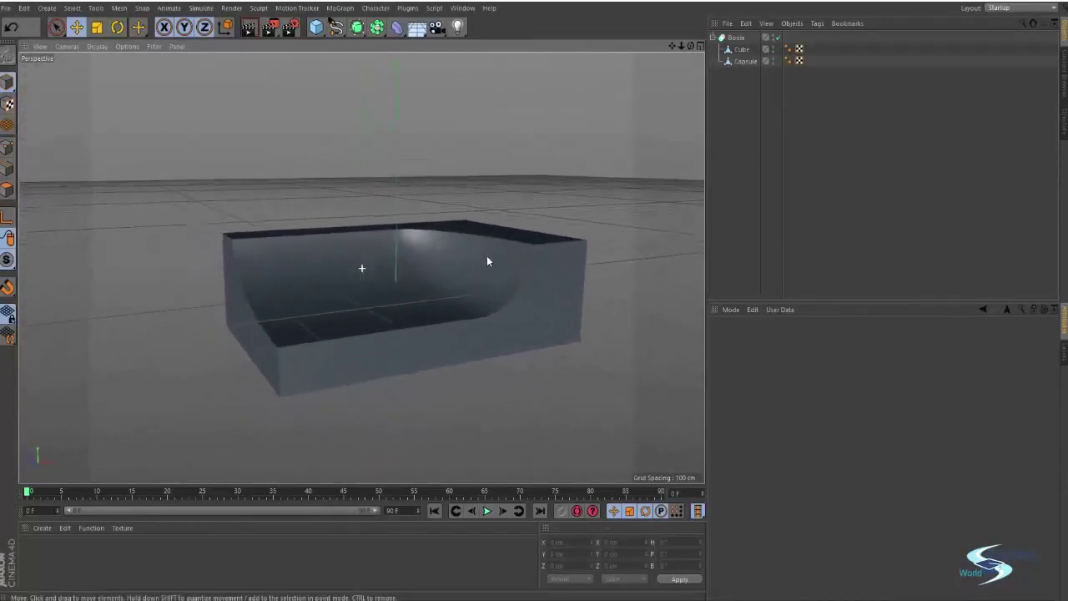
pyautogui.click(746, 61)
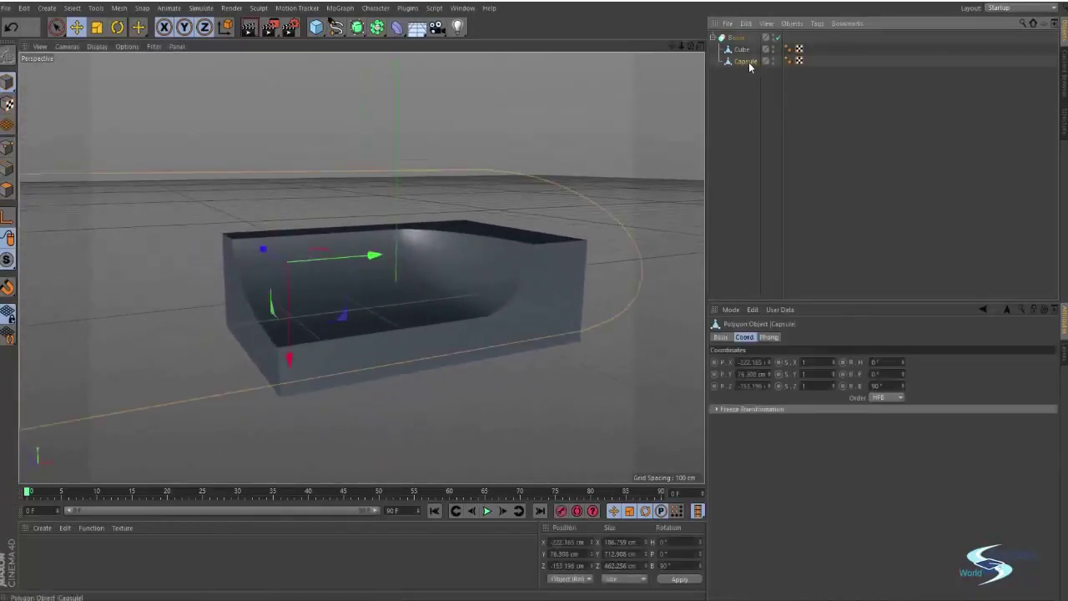
pyautogui.click(654, 185)
pyautogui.keyDown('alt'); pyautogui.moveTo(653, 186); pyautogui.dragTo(481, 248); pyautogui.keyUp('alt')
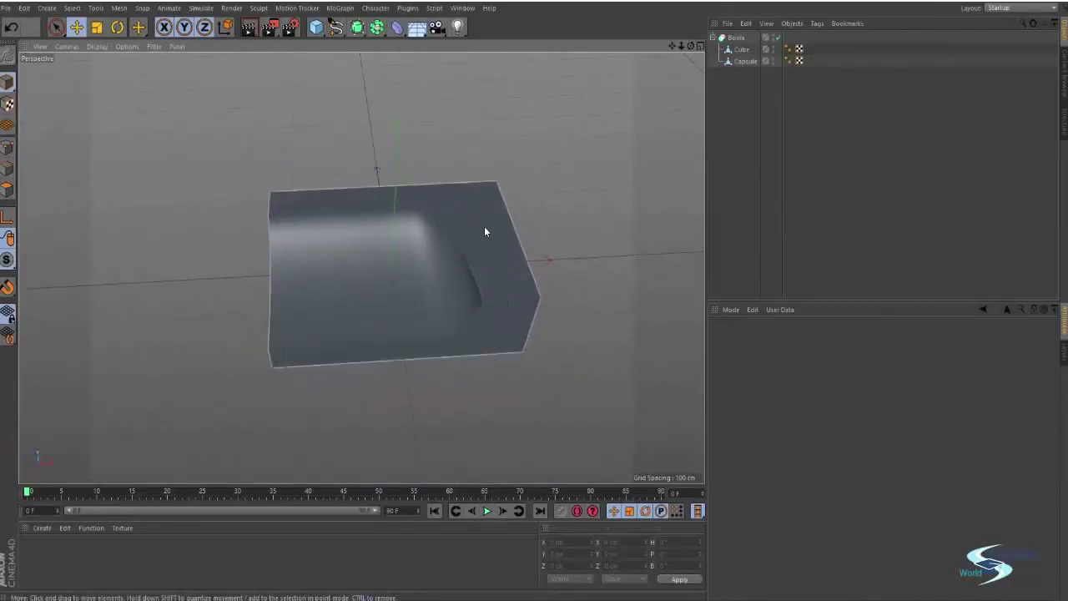
pyautogui.keyDown('alt'); pyautogui.moveTo(425, 225); pyautogui.dragTo(272, 80); pyautogui.keyUp('alt')
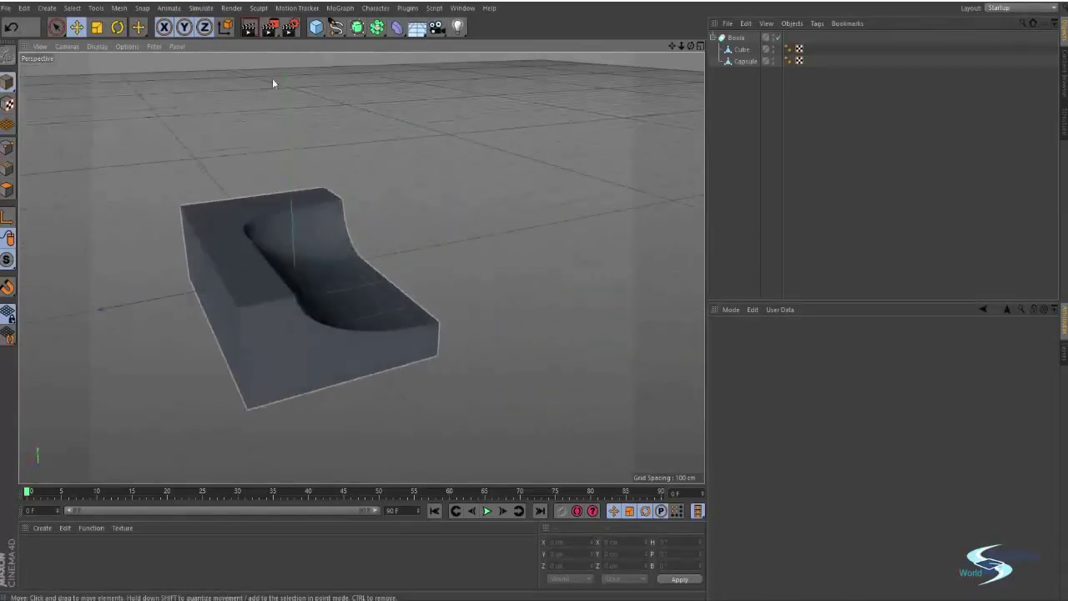
# Add a second 200 cm cube outside the Boole and move it along Z to about -228 cm.
pyautogui.click(316, 28)
pyautogui.keyDown('alt'); pyautogui.moveTo(315, 125); pyautogui.dragTo(312, 200); pyautogui.keyUp('alt')
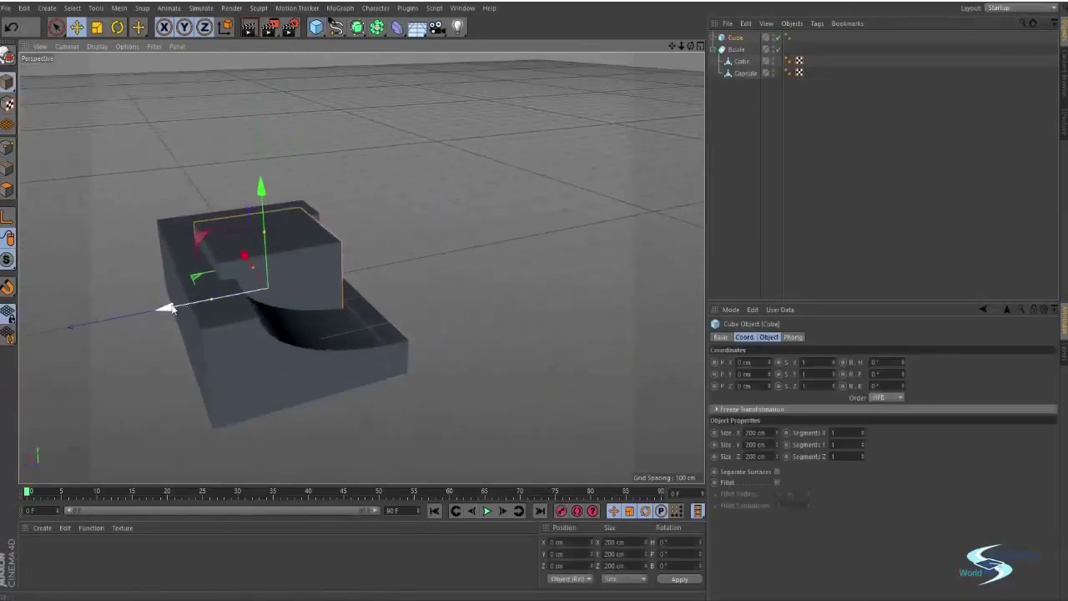
pyautogui.moveTo(167, 309); pyautogui.dragTo(289, 282)
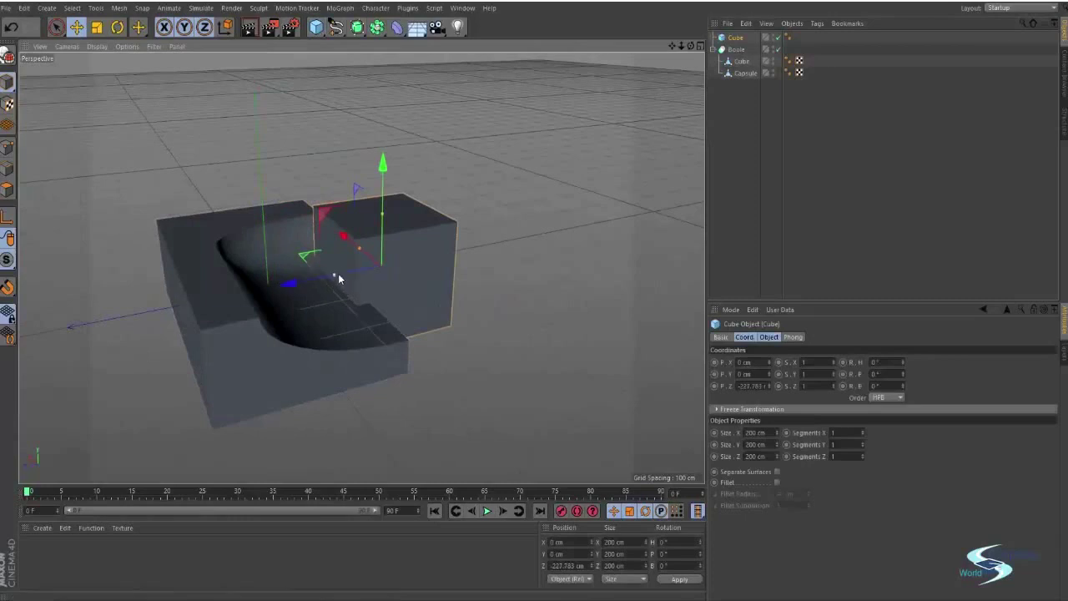
# Toggle the Boole off, on and off again to compare the carved result with its source objects.
pyautogui.click(275, 307)
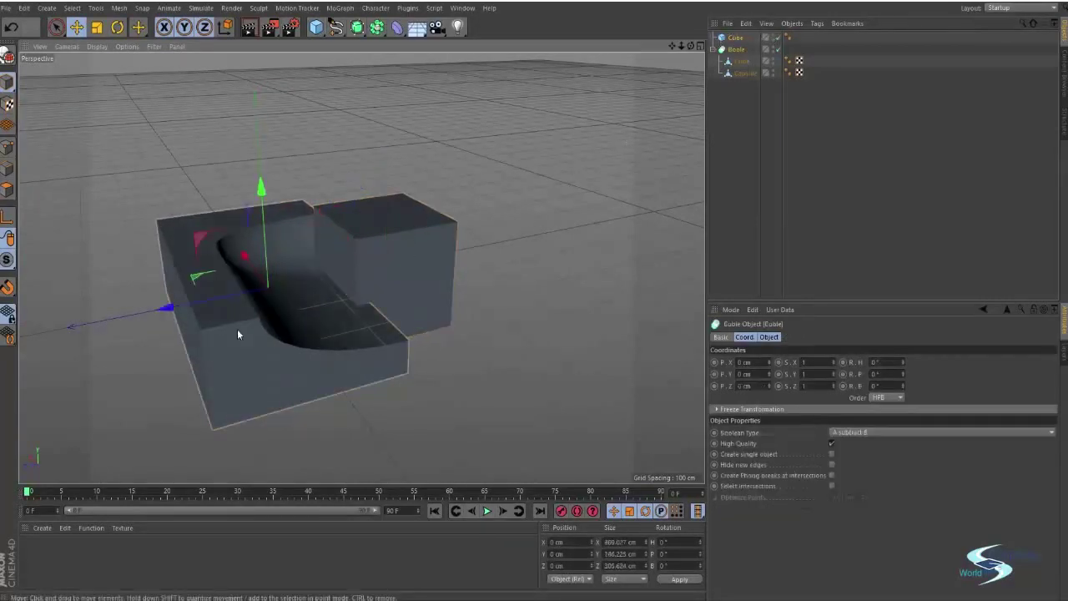
pyautogui.click(777, 50)
pyautogui.keyDown('alt'); pyautogui.moveTo(250, 275); pyautogui.dragTo(373, 299); pyautogui.keyUp('alt')
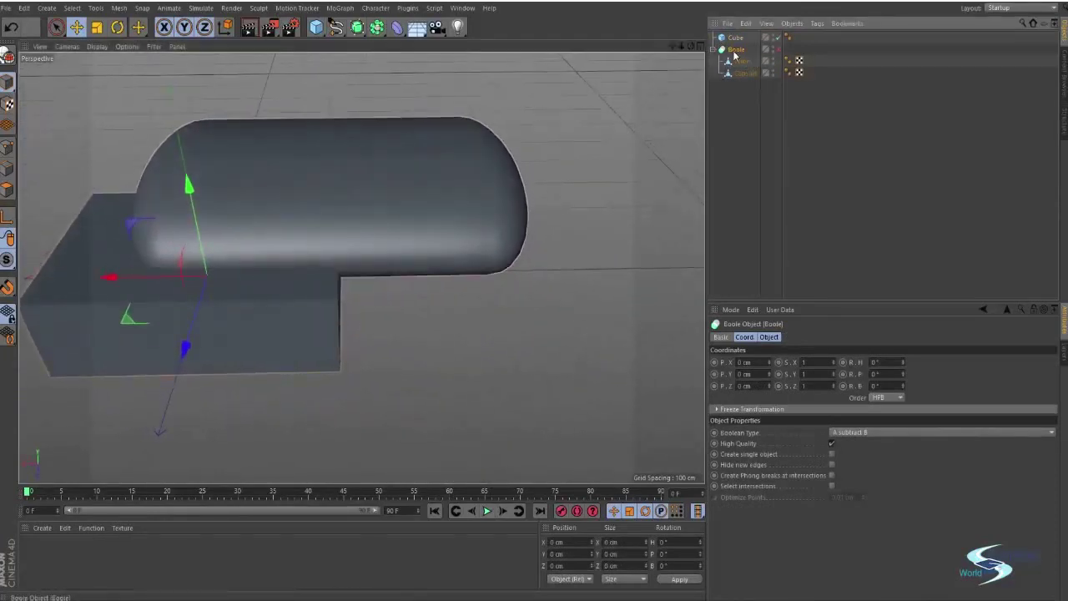
pyautogui.click(778, 50)
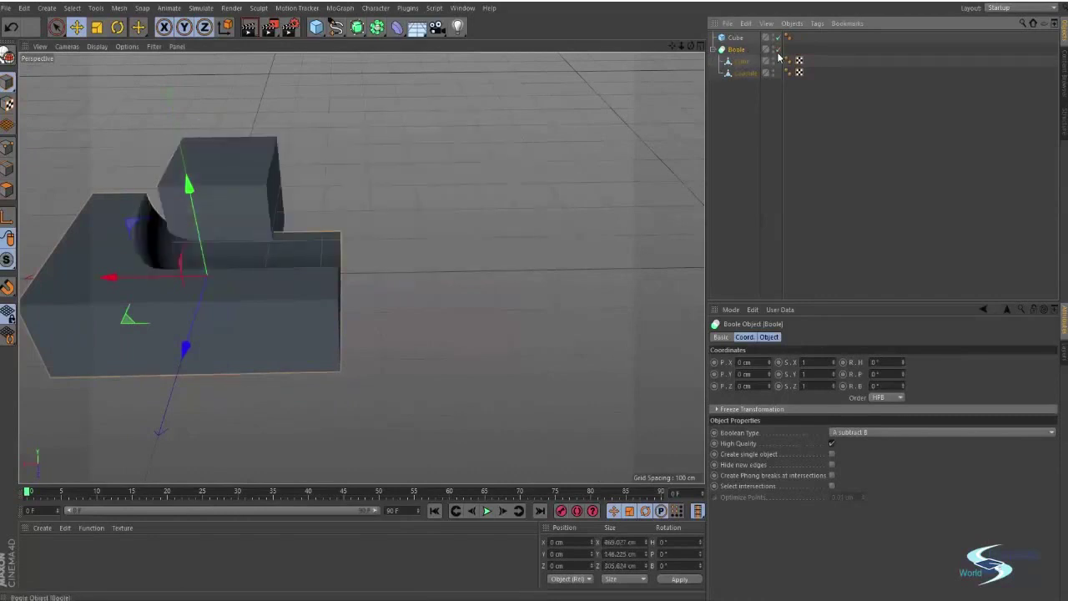
pyautogui.click(779, 50)
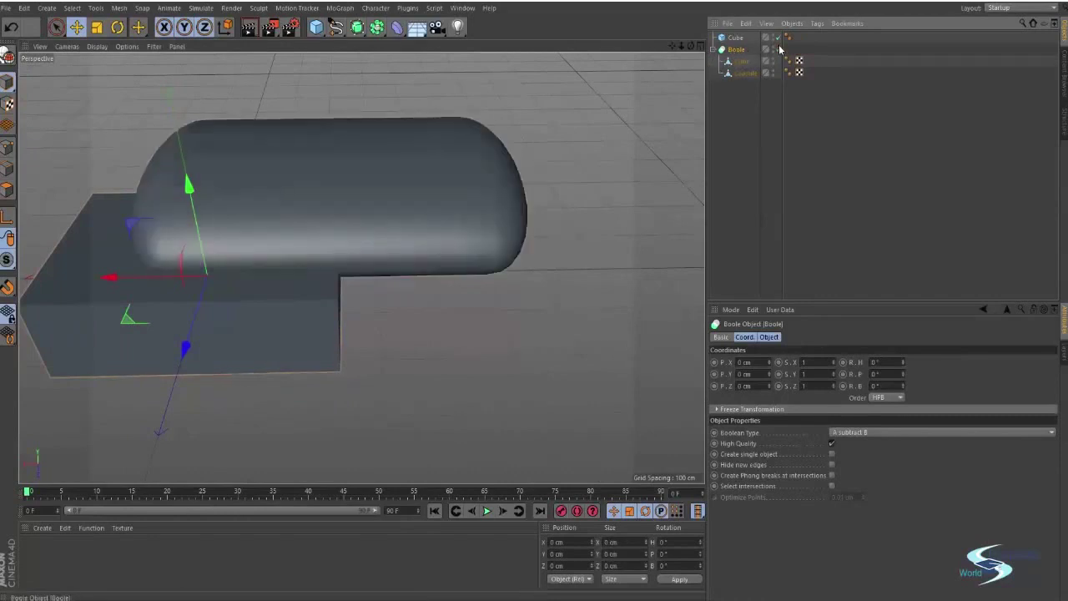
# Stretch the cube inside the Boole to about 966 cm on X and shift it so its middle sits beneath the capsule.
pyautogui.click(738, 64)
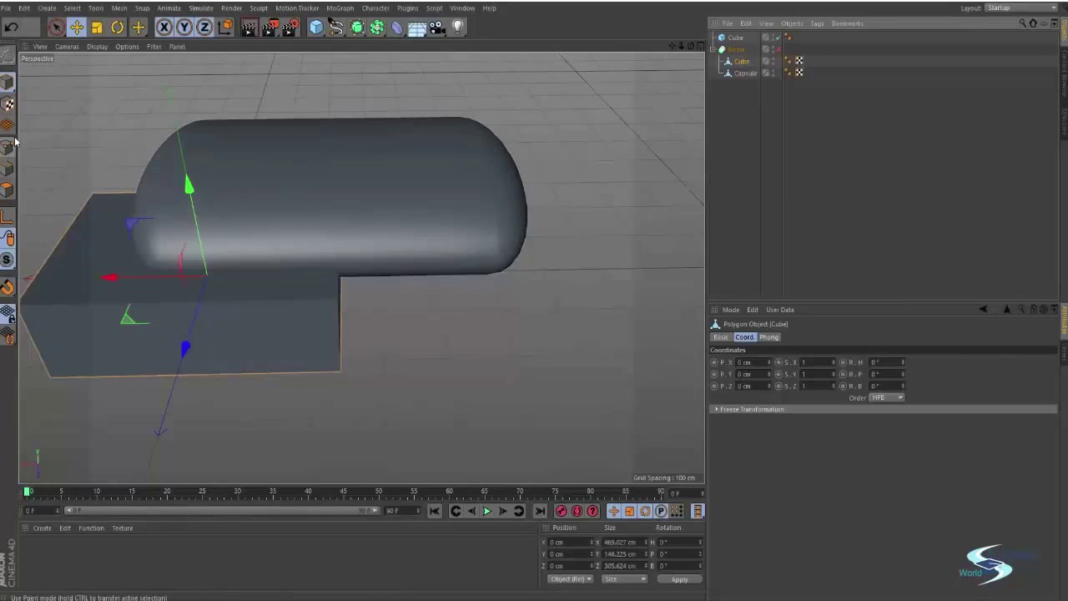
pyautogui.press('t')
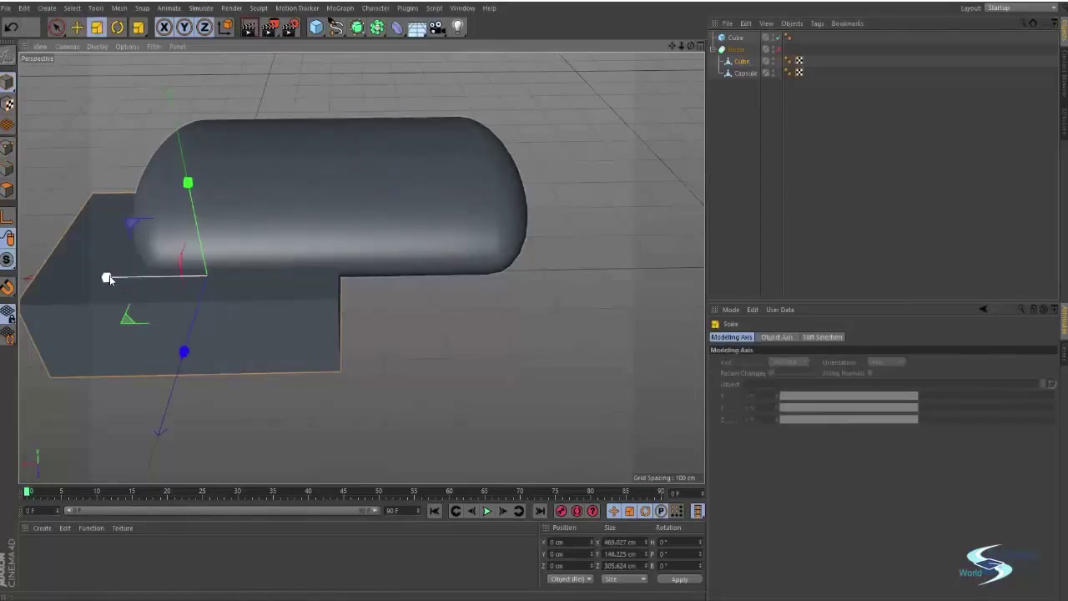
pyautogui.moveTo(109, 278); pyautogui.dragTo(237, 275)
pyautogui.press('e')
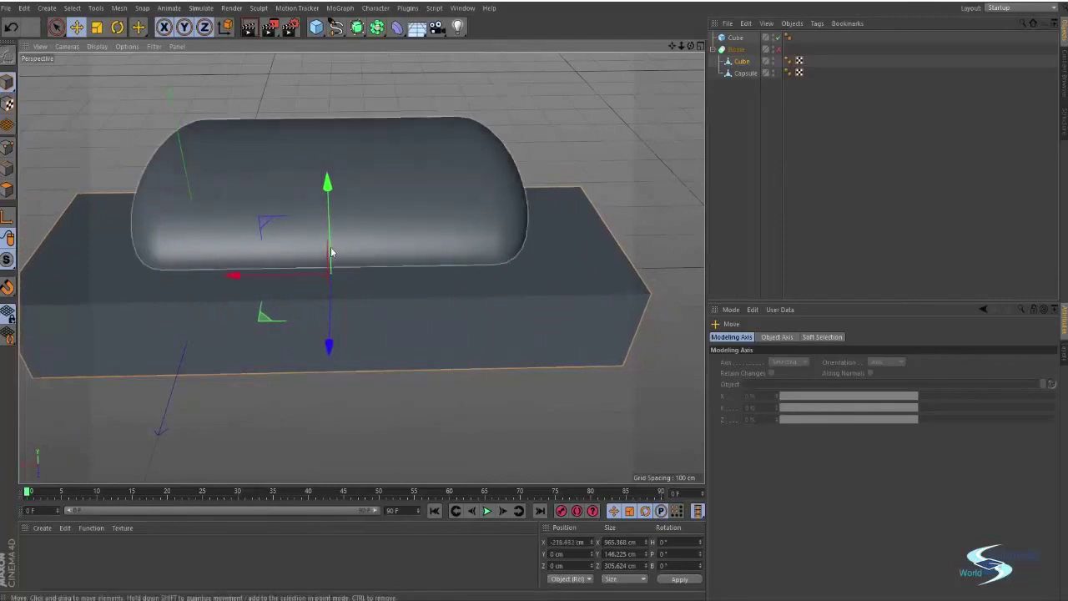
pyautogui.click(745, 74)
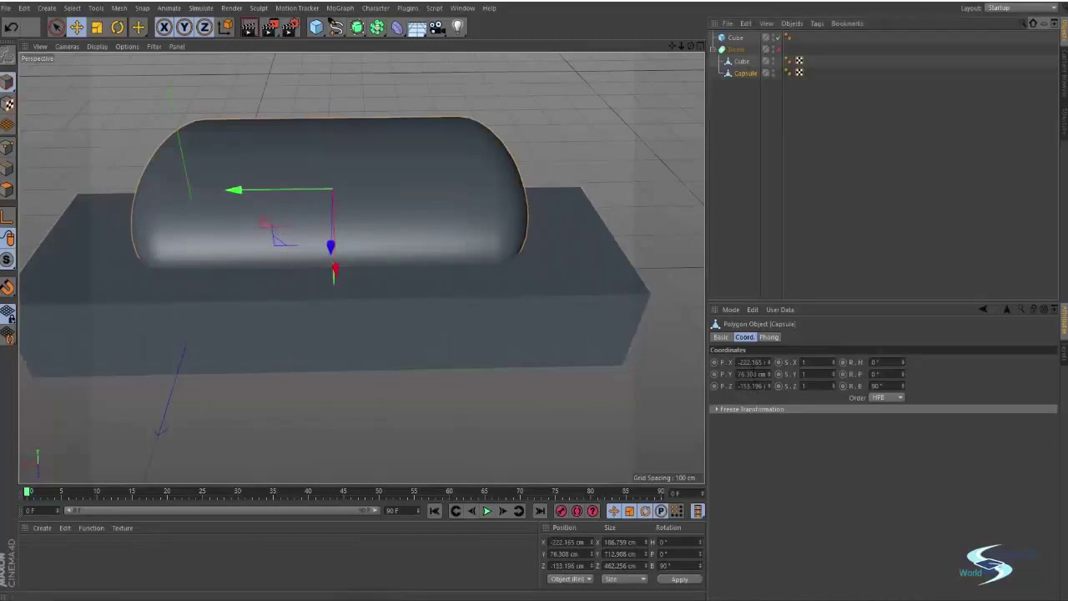
pyautogui.doubleClick(751, 374)
pyautogui.click(741, 60)
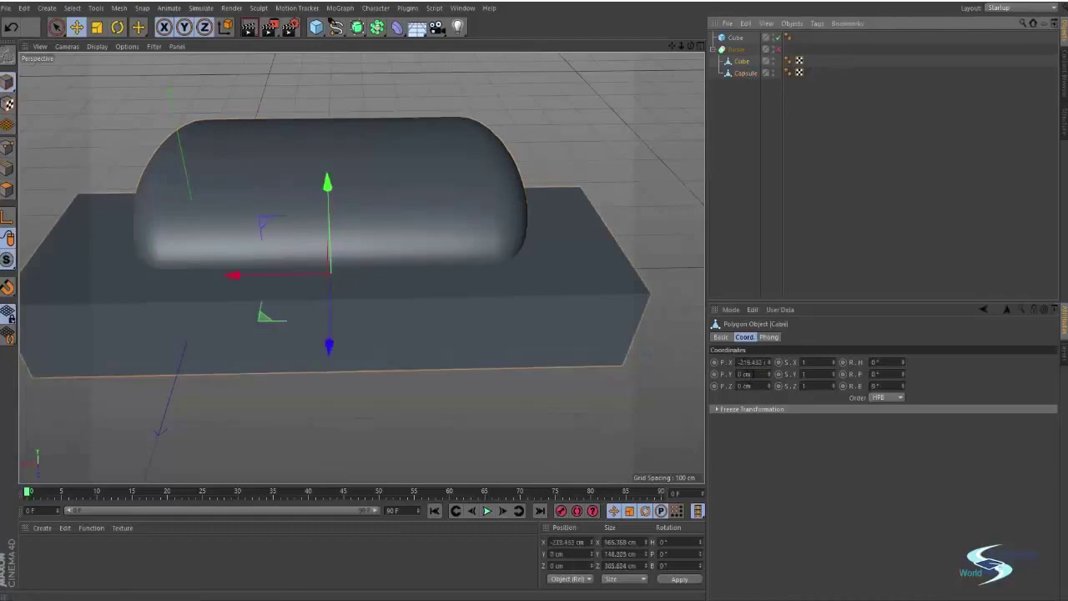
pyautogui.doubleClick(744, 374)
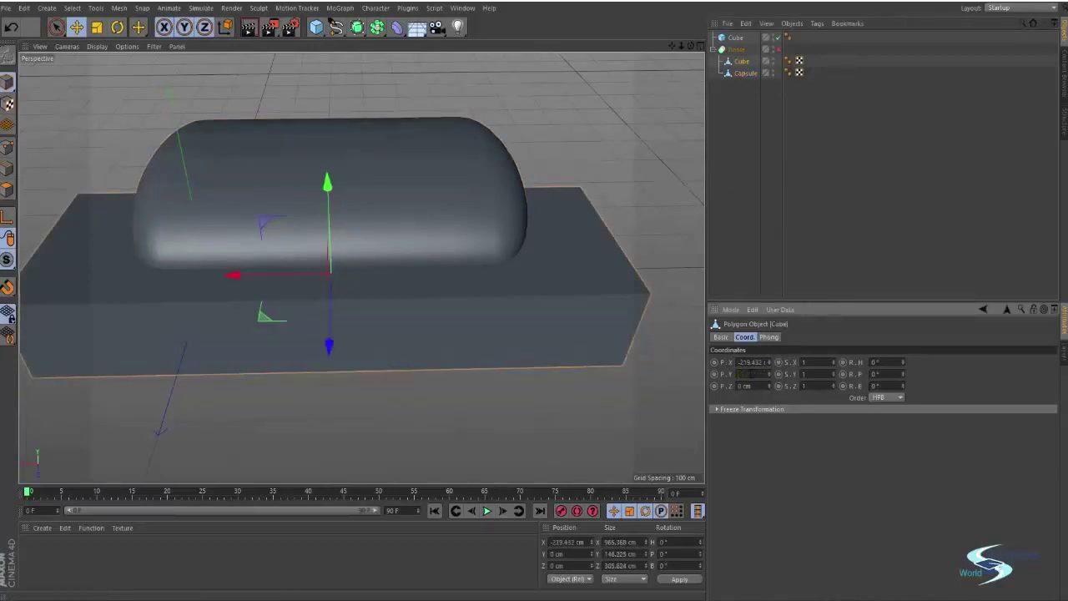
pyautogui.press('Return')
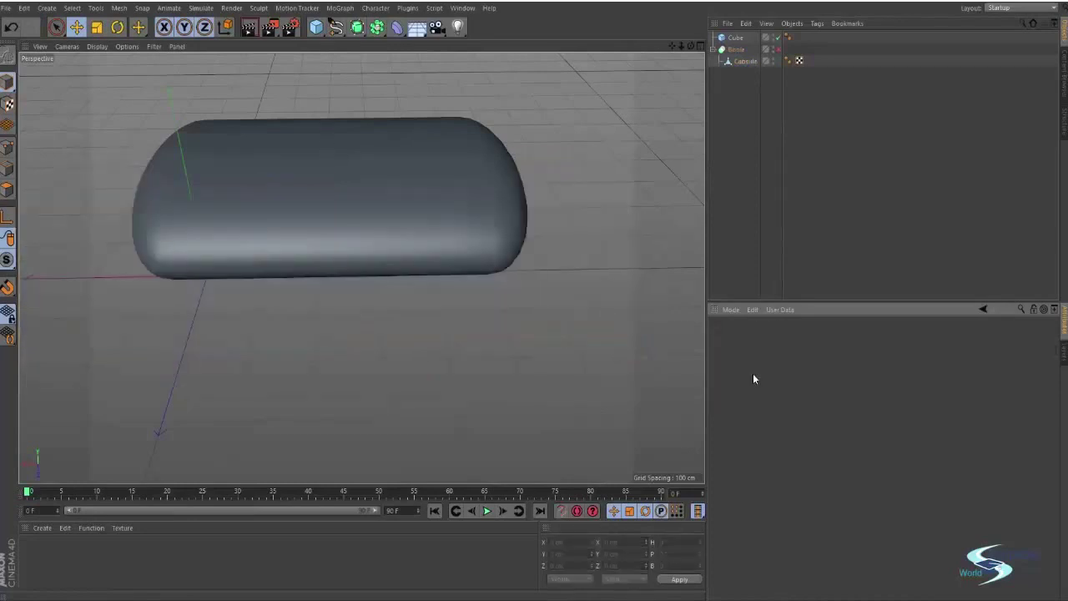
pyautogui.hotkey('ctrl', 'z')
# Inspect the capsule's overlap with the block from several angles and turn the Boole back on.
pyautogui.click(759, 187)
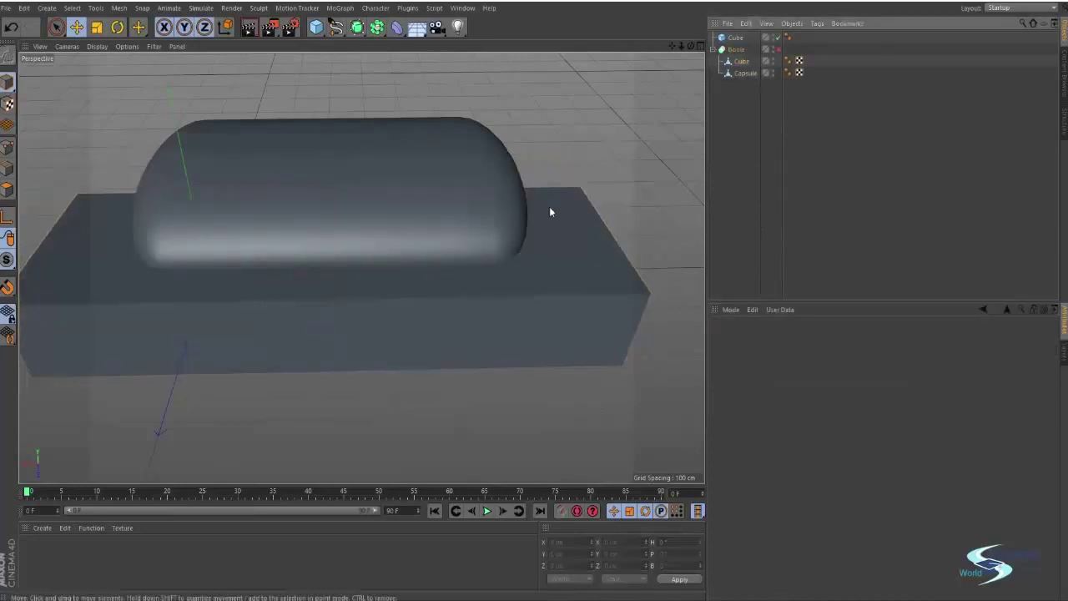
pyautogui.keyDown('alt'); pyautogui.moveTo(550, 206); pyautogui.dragTo(322, 210); pyautogui.keyUp('alt')
pyautogui.scroll(6, 313, 207)
pyautogui.keyDown('alt'); pyautogui.moveTo(317, 294); pyautogui.dragTo(446, 348); pyautogui.keyUp('alt')
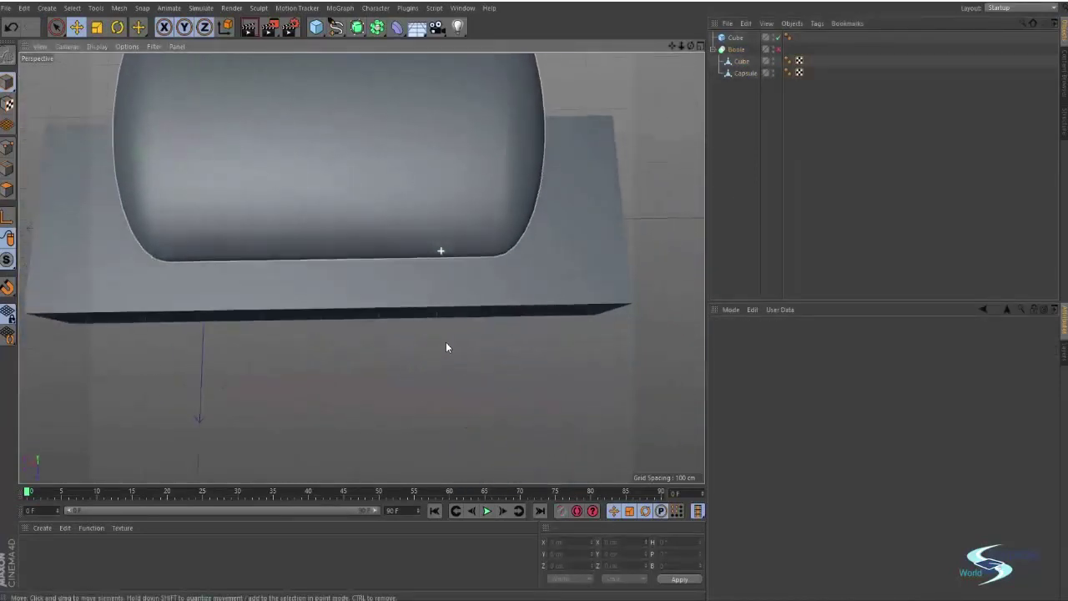
pyautogui.keyDown('alt'); pyautogui.moveTo(429, 291); pyautogui.dragTo(394, 379); pyautogui.keyUp('alt')
pyautogui.click(394, 379)
pyautogui.keyDown('alt'); pyautogui.moveTo(478, 334); pyautogui.dragTo(232, 290); pyautogui.keyUp('alt')
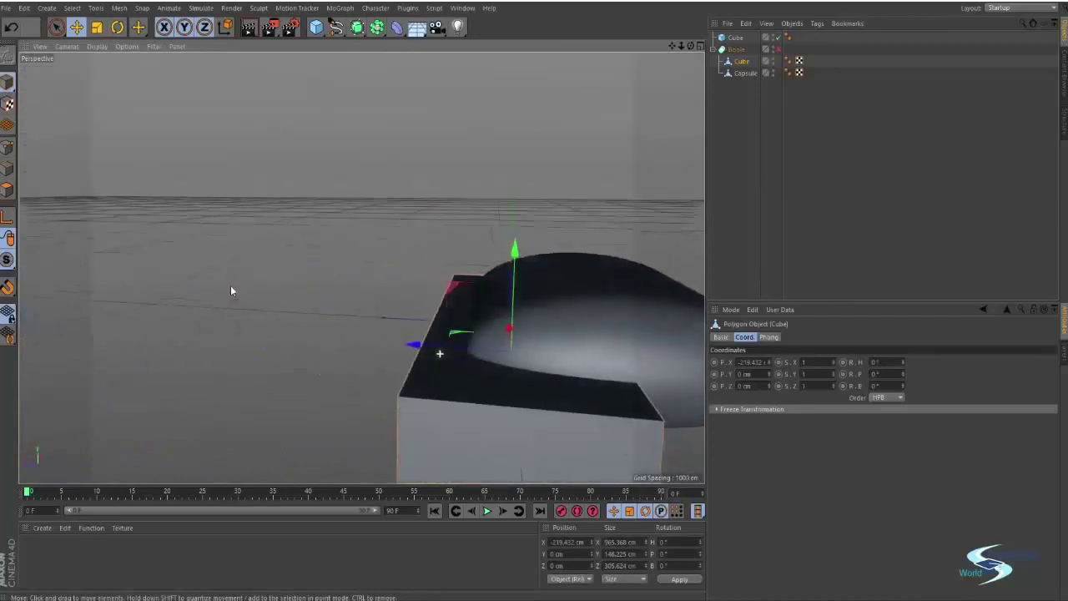
pyautogui.keyDown('alt'); pyautogui.moveTo(505, 370); pyautogui.dragTo(633, 371); pyautogui.keyUp('alt')
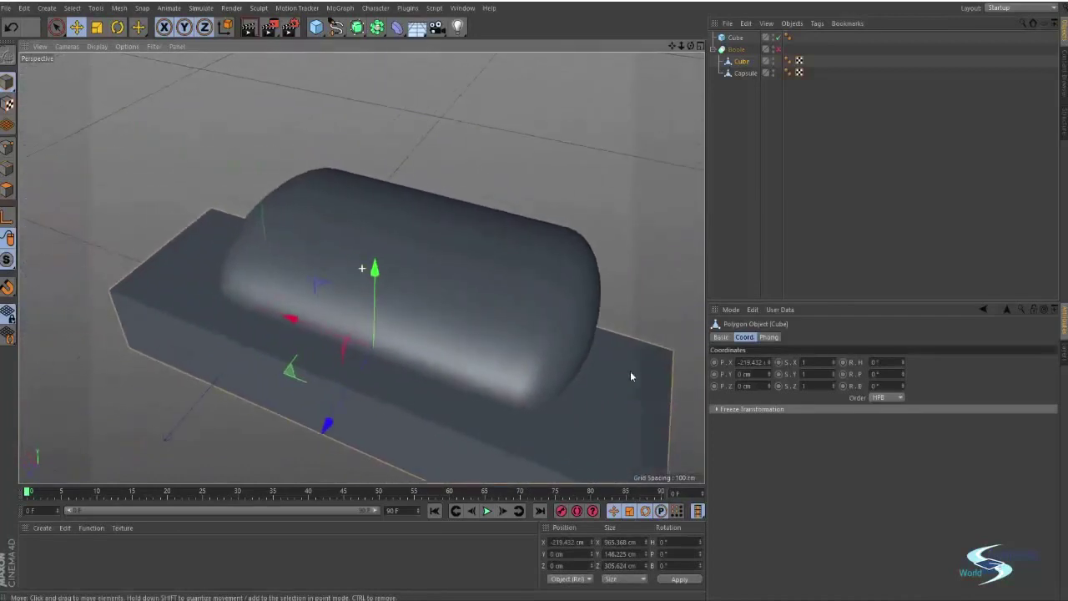
pyautogui.click(777, 50)
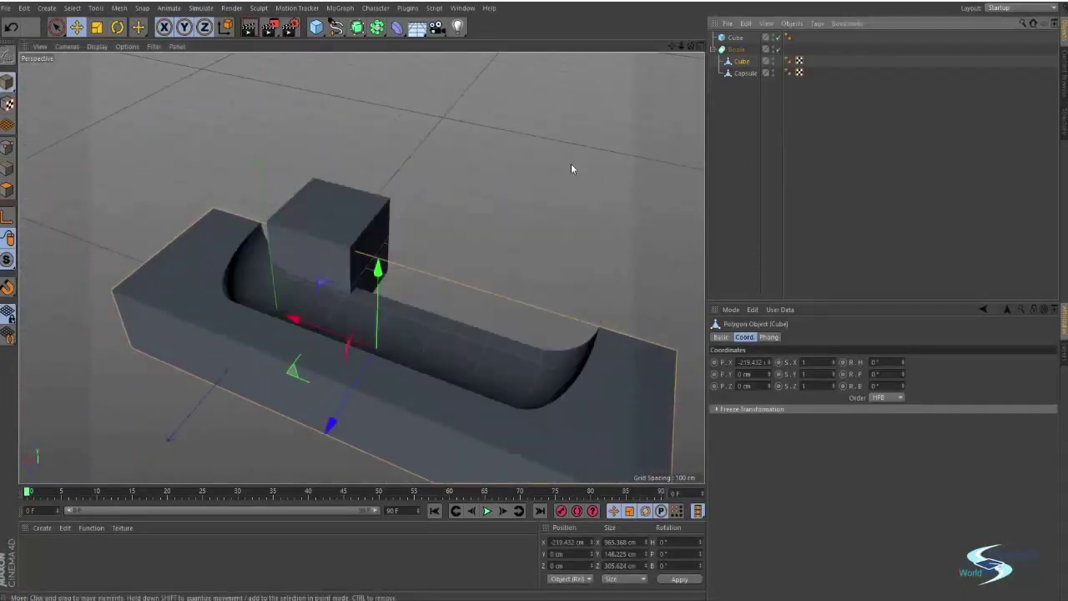
# Stretch the cube outside the Boole to about 1108 cm on X and move it along Z to about -250 cm.
pyautogui.keyDown('alt'); pyautogui.moveTo(571, 163); pyautogui.dragTo(392, 241); pyautogui.keyUp('alt')
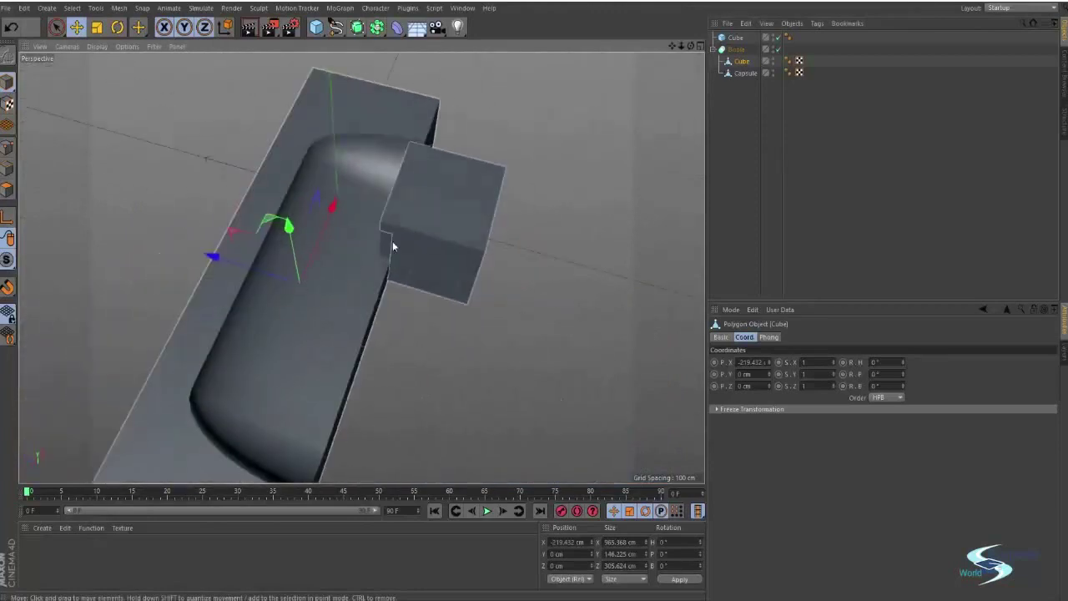
pyautogui.click(392, 247)
pyautogui.keyDown('alt'); pyautogui.moveTo(383, 304); pyautogui.dragTo(120, 252); pyautogui.keyUp('alt')
pyautogui.keyDown('alt'); pyautogui.moveTo(275, 249); pyautogui.dragTo(383, 232); pyautogui.keyUp('alt')
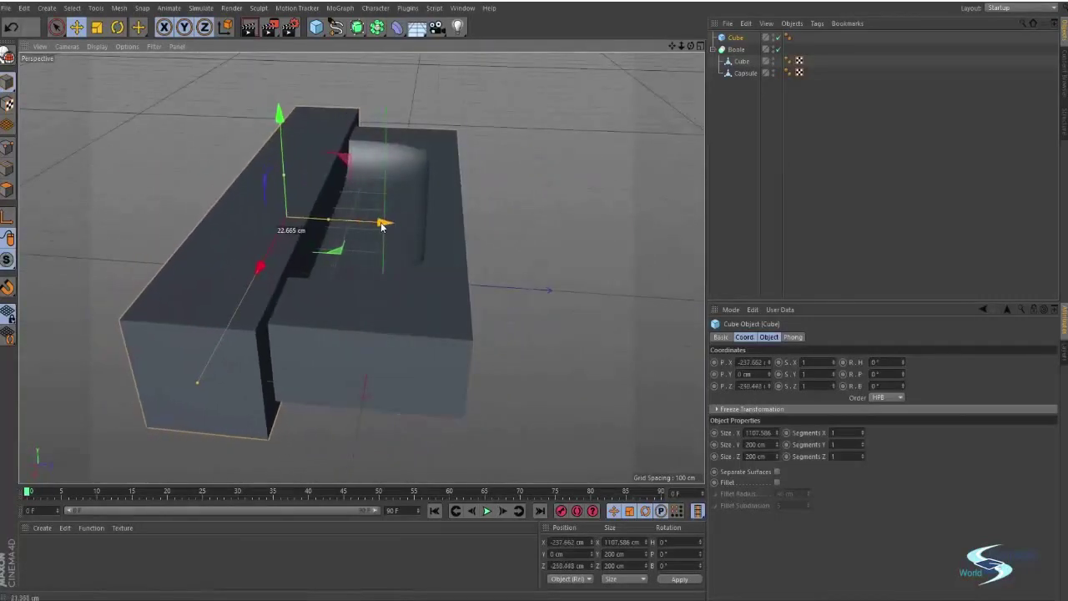
# Scale the capsule inside the Boole shorter along its length to shorten the carved hollow.
pyautogui.click(738, 73)
pyautogui.keyDown('alt'); pyautogui.moveTo(284, 234); pyautogui.dragTo(251, 195); pyautogui.keyUp('alt')
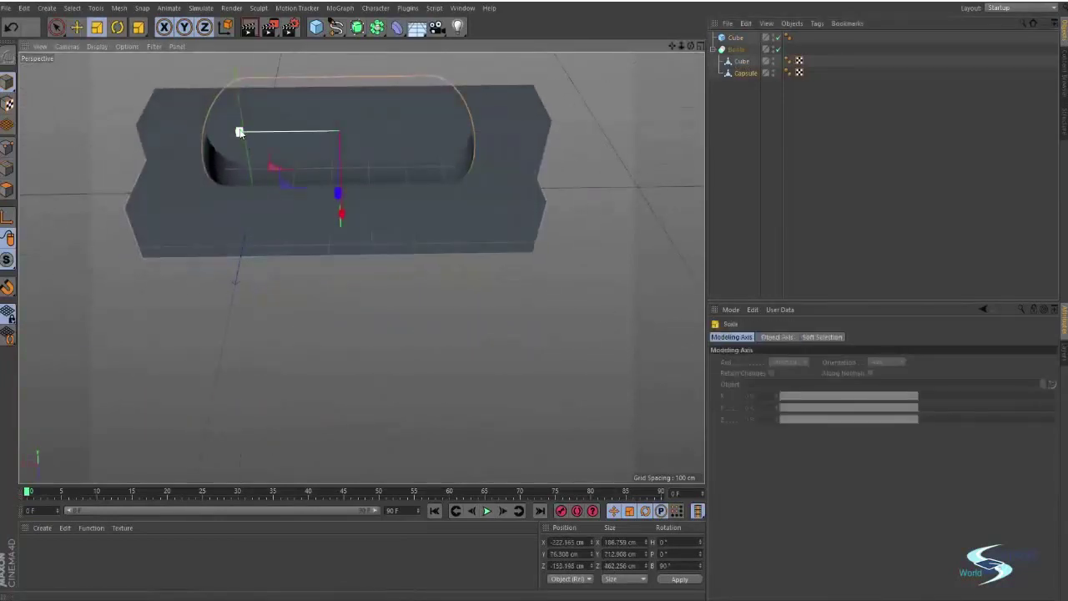
pyautogui.moveTo(240, 132); pyautogui.dragTo(518, 222)
pyautogui.click(743, 165)
pyautogui.keyDown('alt'); pyautogui.moveTo(382, 204); pyautogui.dragTo(491, 204); pyautogui.keyUp('alt')
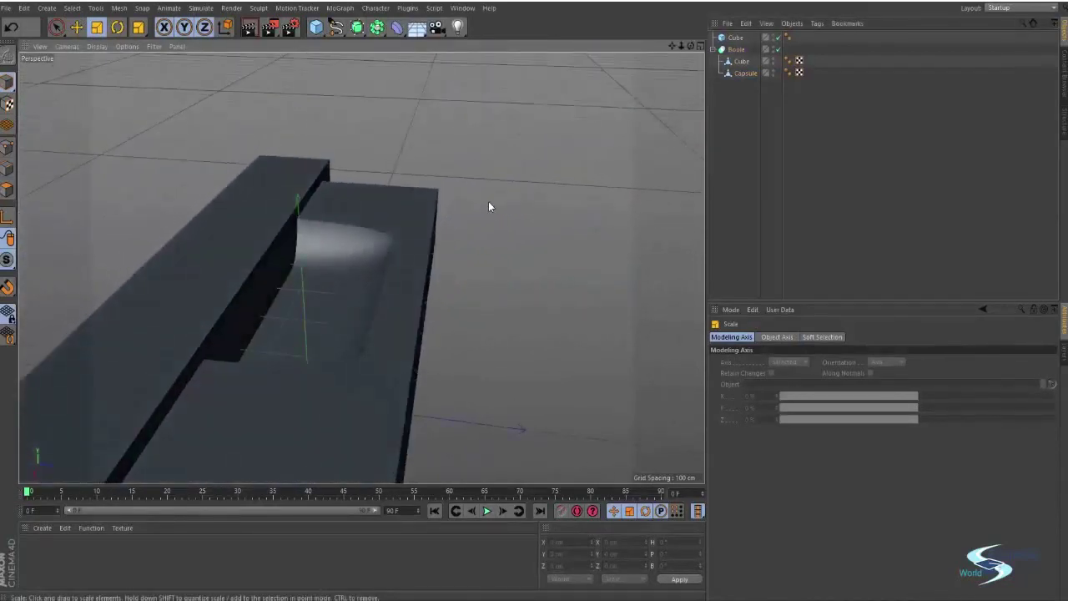
# Hide the grid in the perspective viewport.
pyautogui.click(127, 47)
pyautogui.moveTo(153, 47)
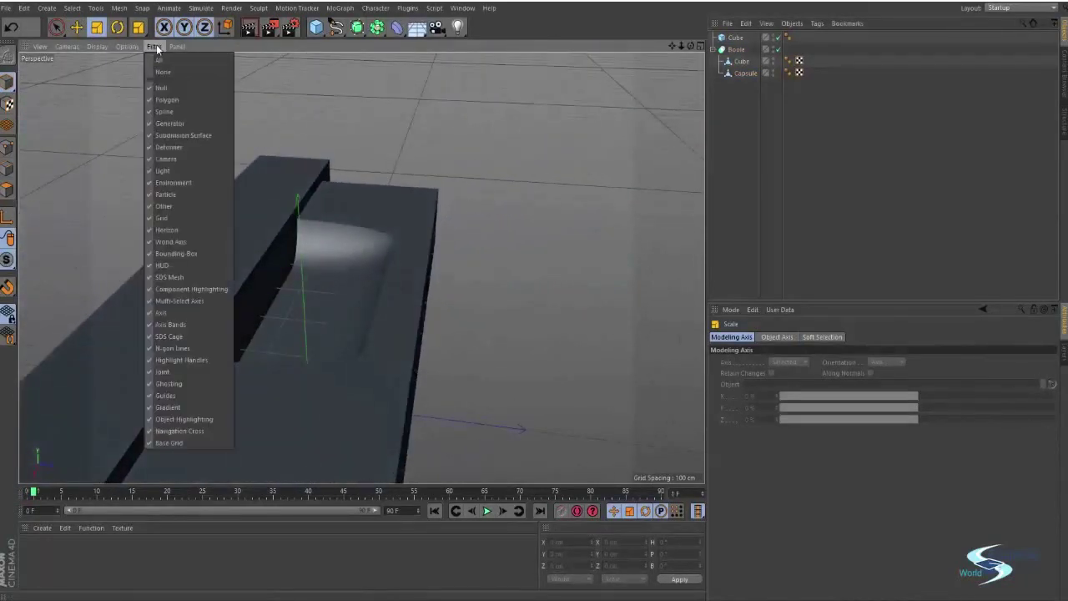
pyautogui.click(163, 221)
pyautogui.keyDown('alt'); pyautogui.moveTo(164, 222); pyautogui.dragTo(348, 162); pyautogui.keyUp('alt')
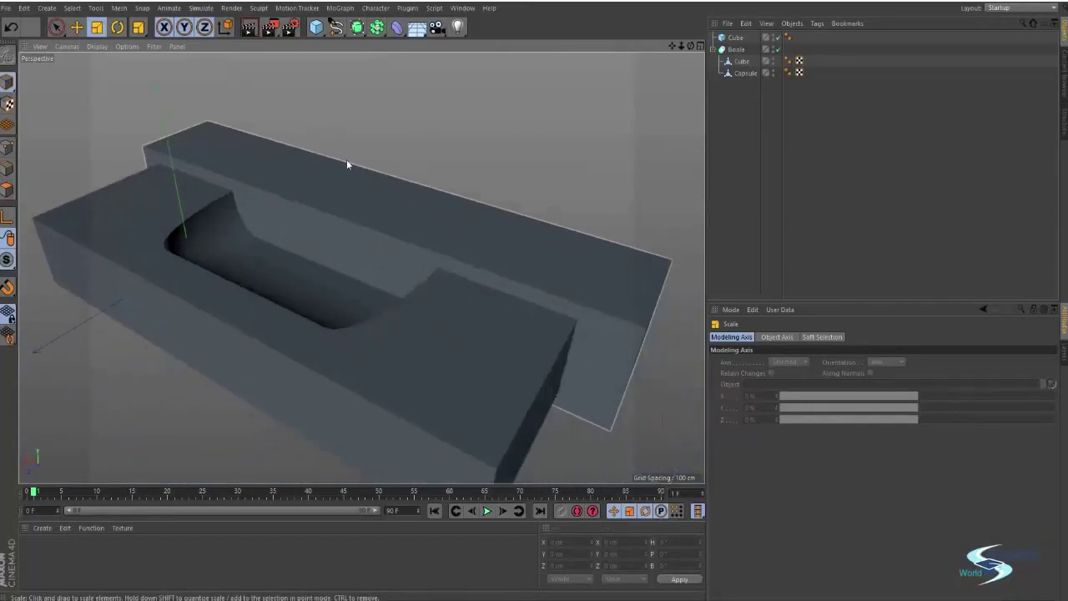
# Move the cube outside the Boole along X to about -213 cm and resize it to about 1042 cm on X.
pyautogui.click(511, 256)
pyautogui.press('e')
pyautogui.moveTo(276, 215); pyautogui.dragTo(258, 200)
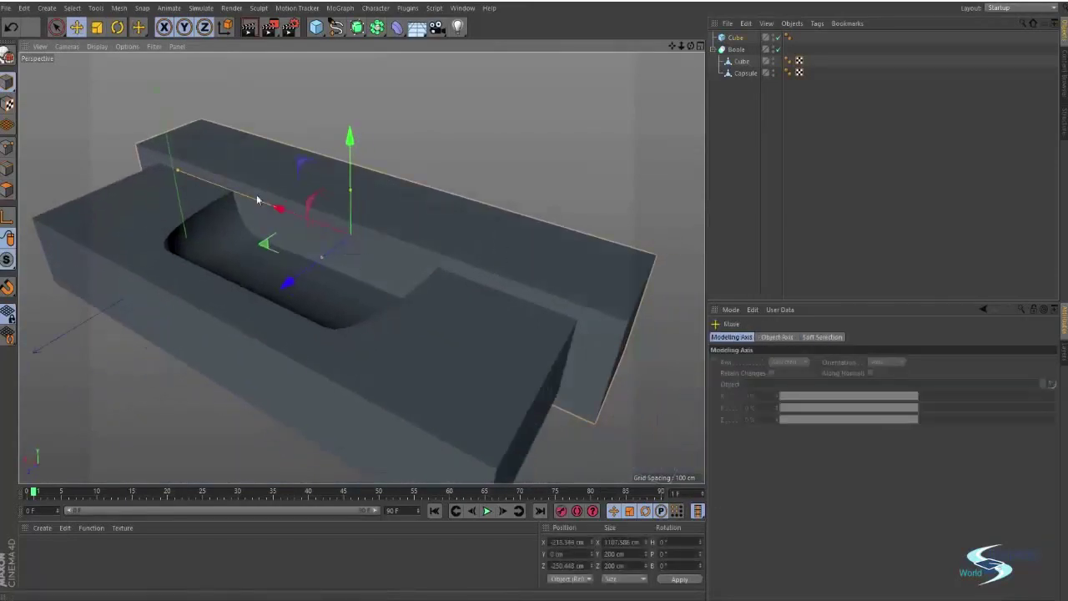
pyautogui.moveTo(180, 176); pyautogui.dragTo(186, 168)
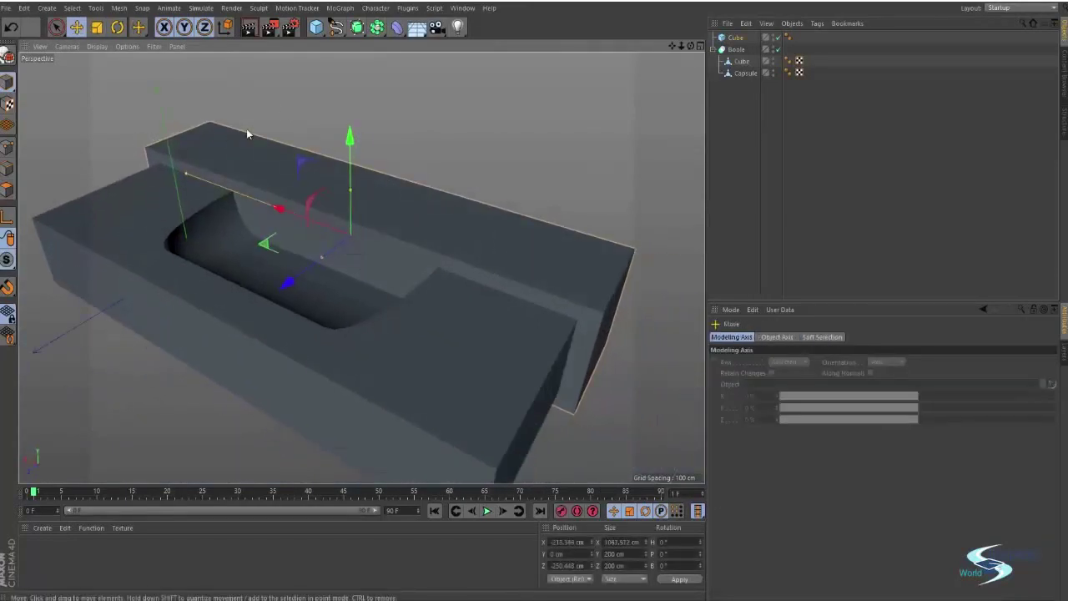
pyautogui.click(246, 128)
# Delete the cube outside the Boole, leaving only the carved block.
pyautogui.keyDown('alt'); pyautogui.moveTo(321, 113); pyautogui.dragTo(390, 256); pyautogui.keyUp('alt')
pyautogui.click(735, 38)
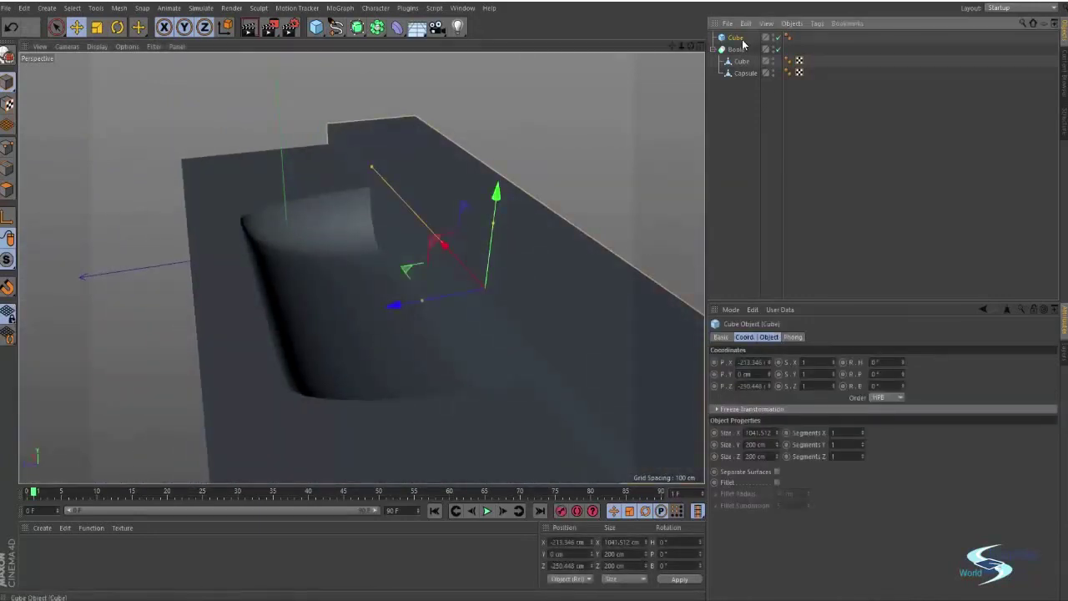
pyautogui.press('Delete')
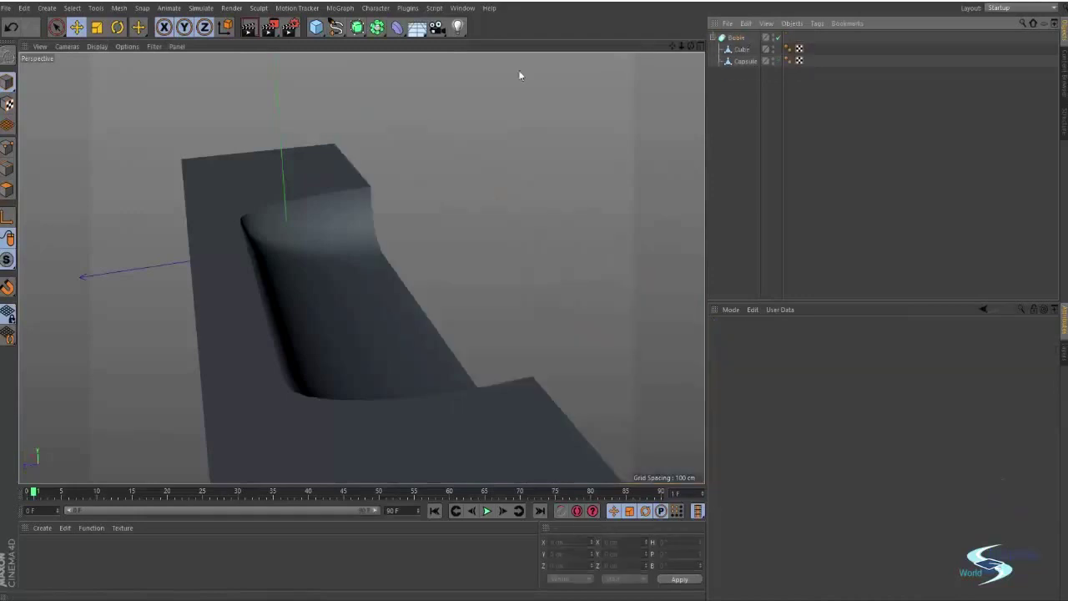
pyautogui.keyDown('alt'); pyautogui.moveTo(519, 75); pyautogui.dragTo(342, 288); pyautogui.keyUp('alt')
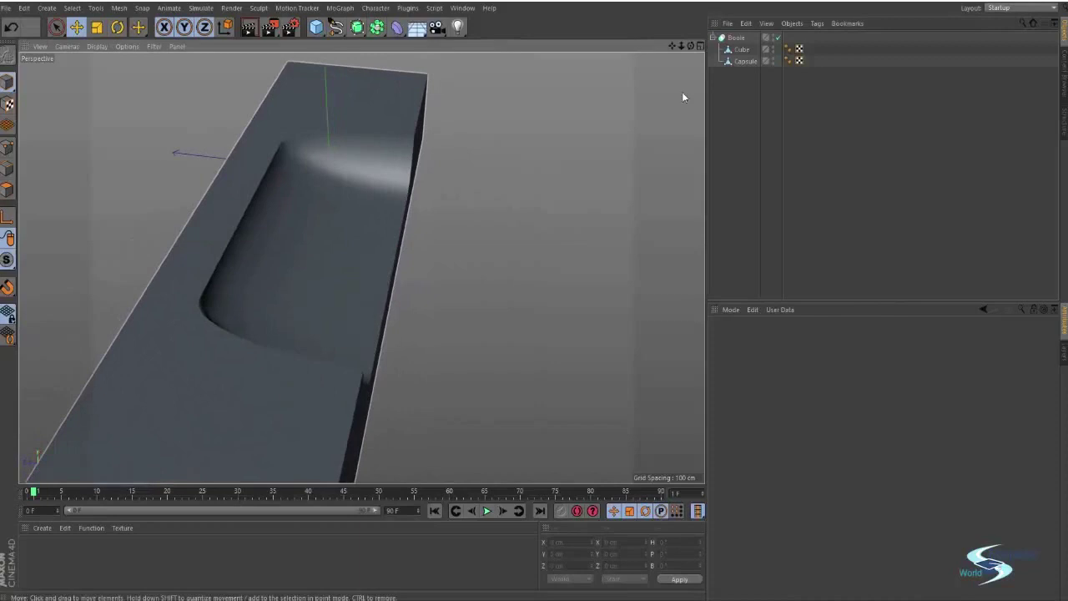
# Review the Boole's object properties and its first child, the cube, which serves as operand A.
pyautogui.click(735, 38)
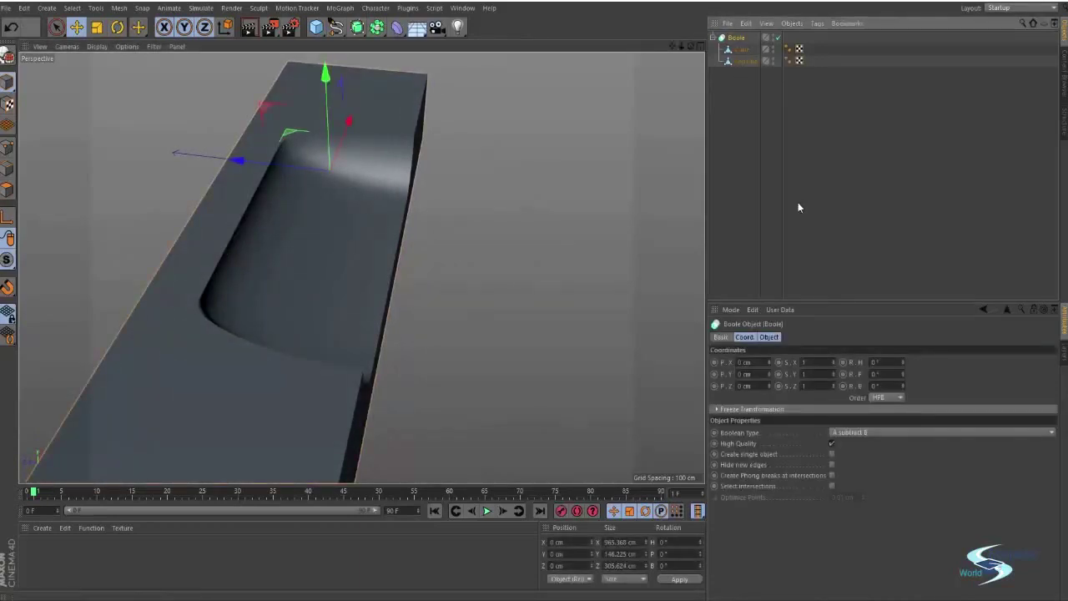
pyautogui.click(770, 337)
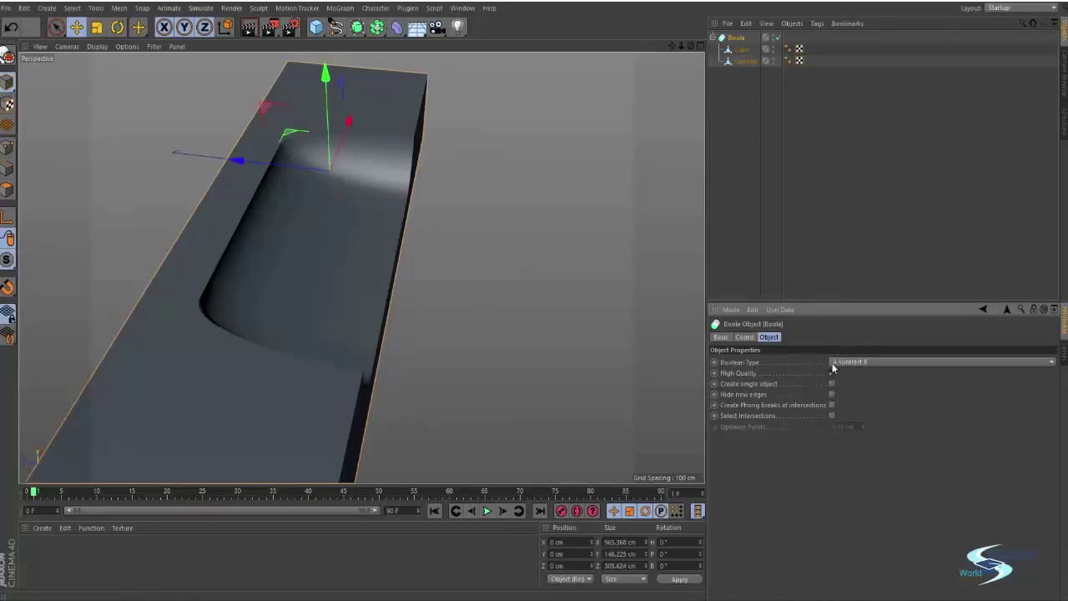
pyautogui.click(738, 38)
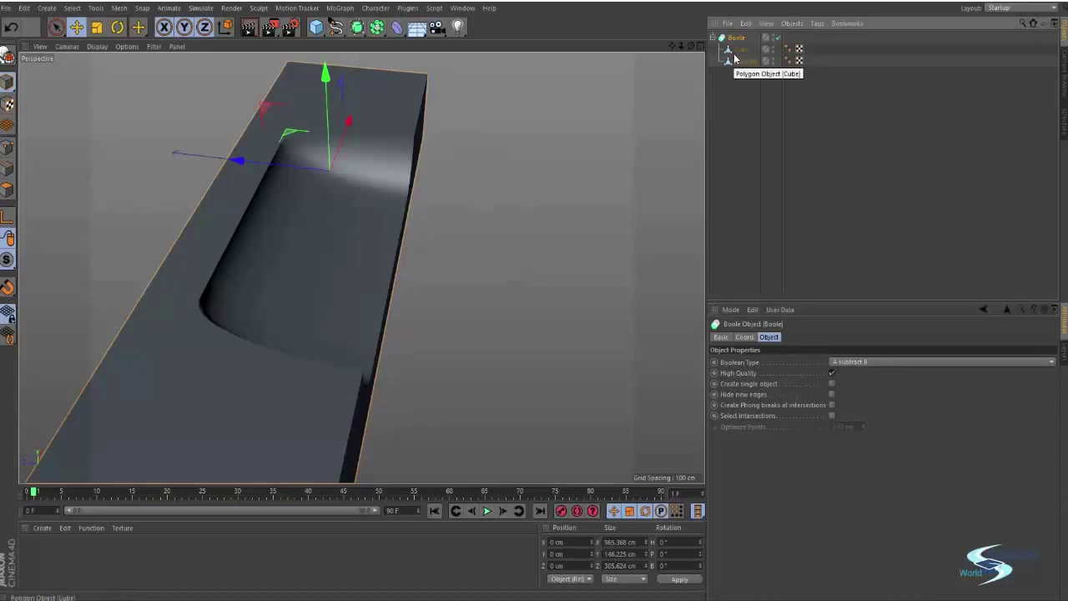
pyautogui.click(741, 50)
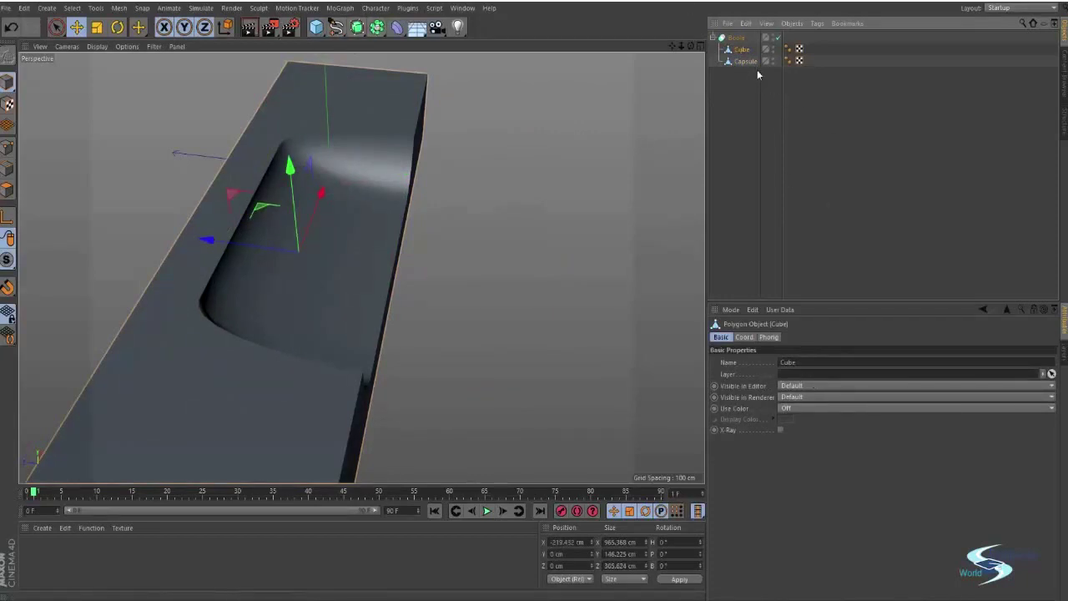
pyautogui.click(732, 38)
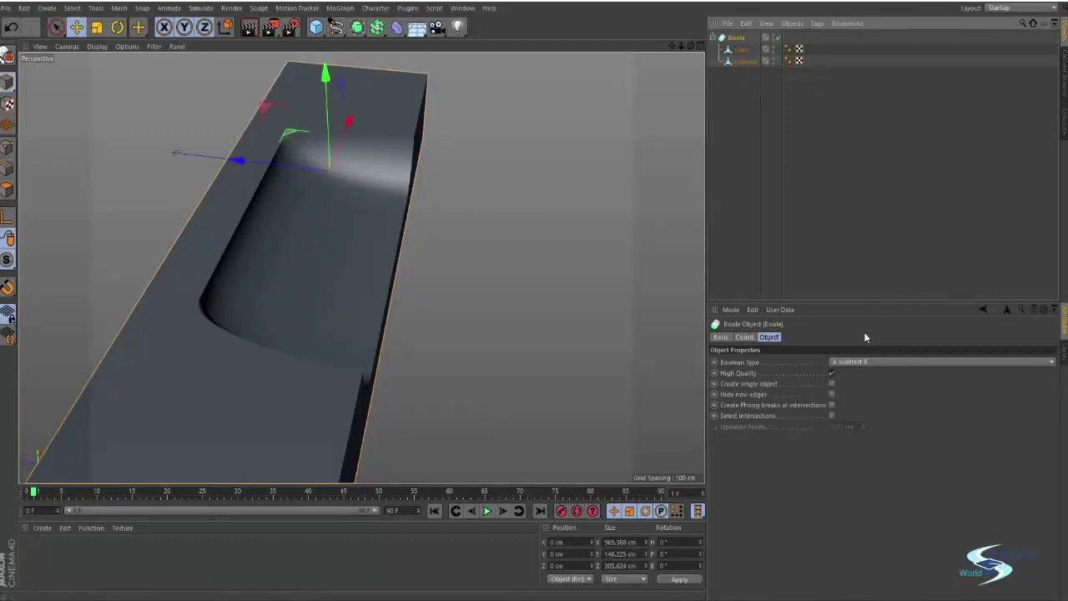
# Set the Boole's Boolean Type to A union B and examine the merged block and capsule.
pyautogui.click(849, 362)
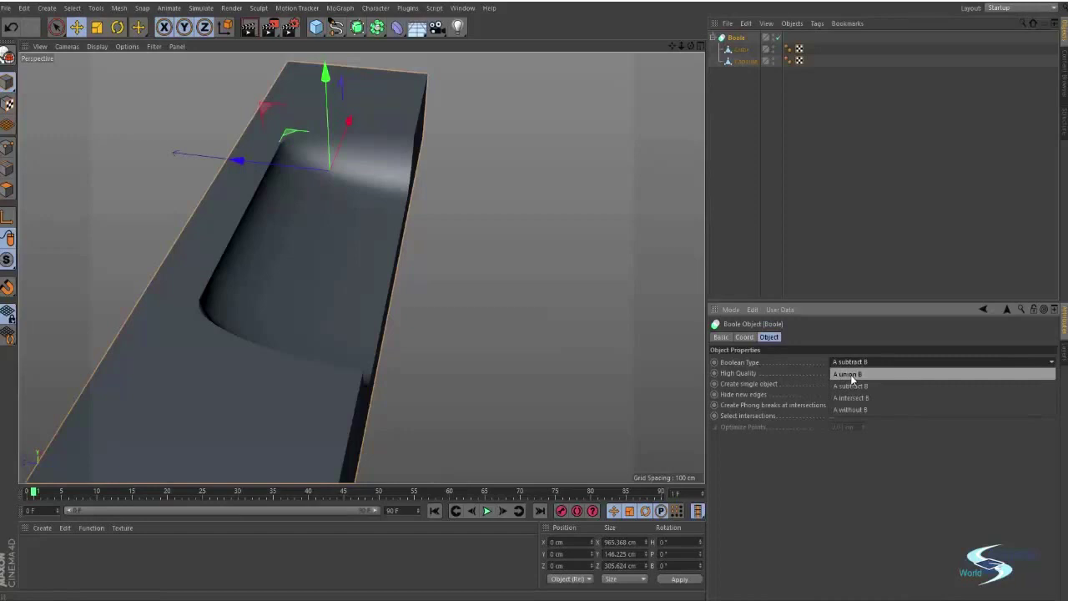
pyautogui.click(849, 374)
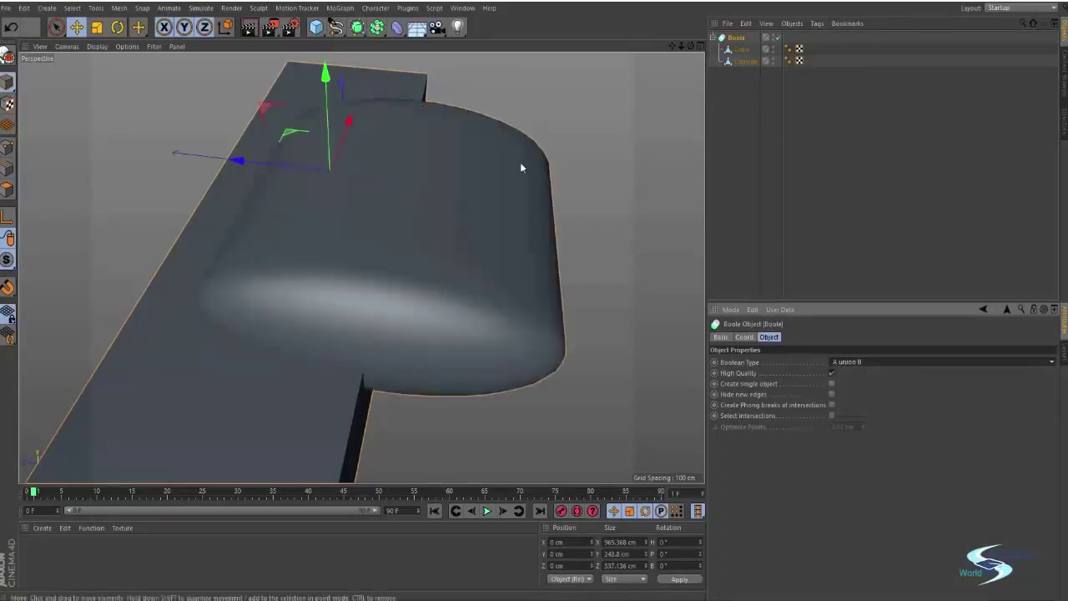
pyautogui.keyDown('alt'); pyautogui.moveTo(437, 262); pyautogui.dragTo(601, 150); pyautogui.keyUp('alt')
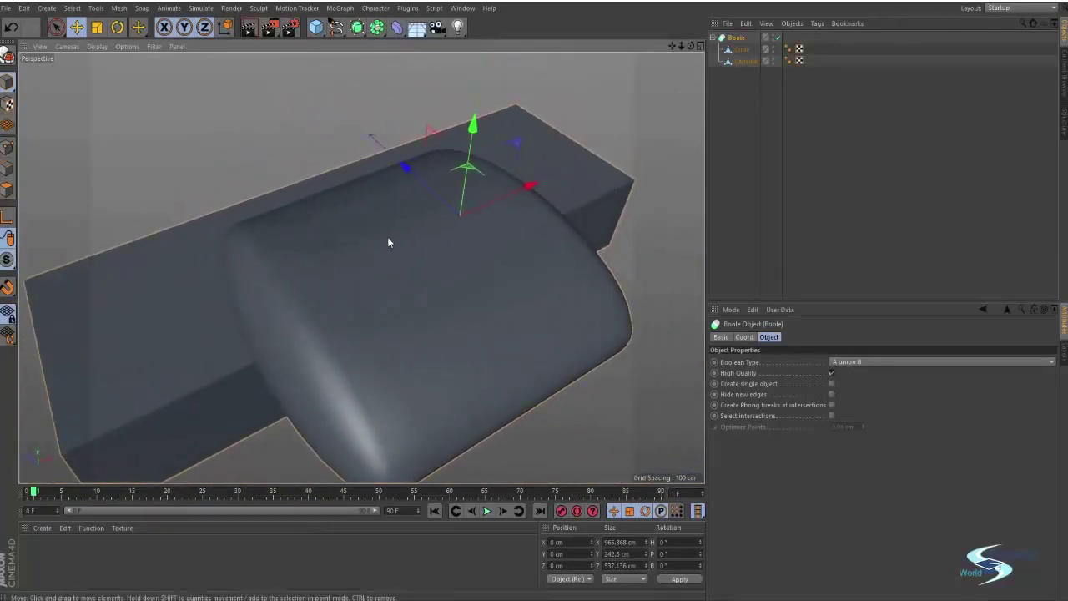
pyautogui.keyDown('alt'); pyautogui.moveTo(388, 320); pyautogui.dragTo(509, 275); pyautogui.keyUp('alt')
# Check the Boole's cube and capsule operands and set the Boolean Type to A subtract B.
pyautogui.click(736, 49)
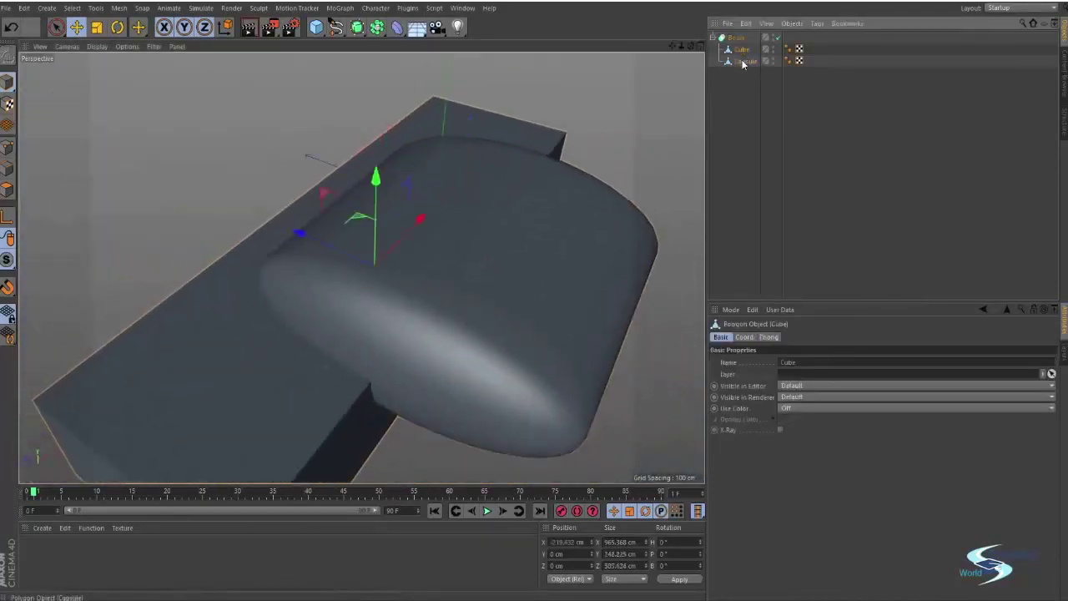
pyautogui.keyDown('shift'); pyautogui.click(739, 61); pyautogui.keyUp('shift')
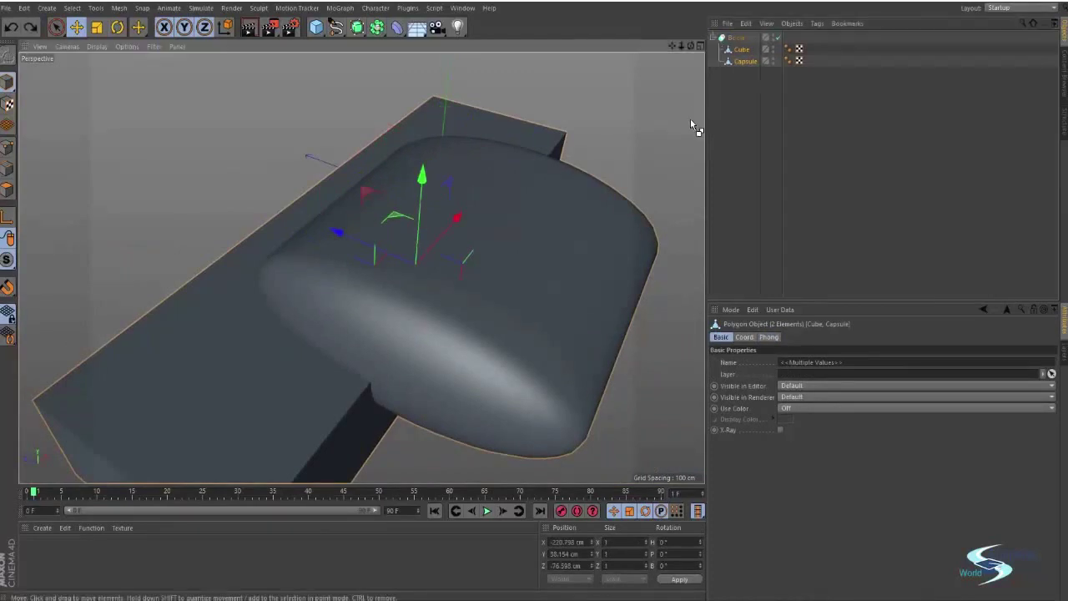
pyautogui.moveTo(739, 61); pyautogui.dragTo(735, 50)
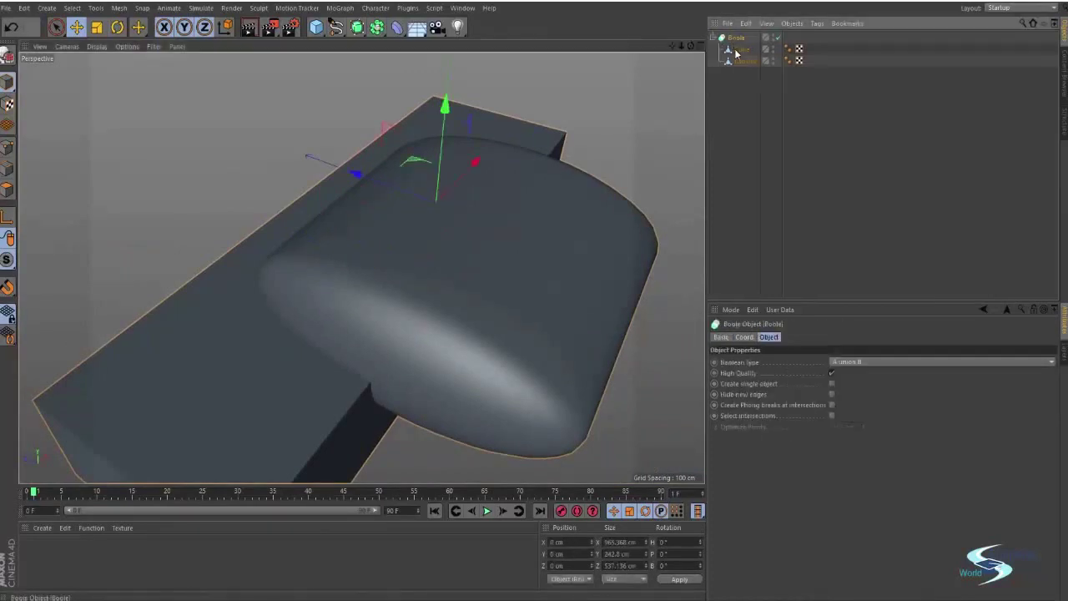
pyautogui.click(846, 362)
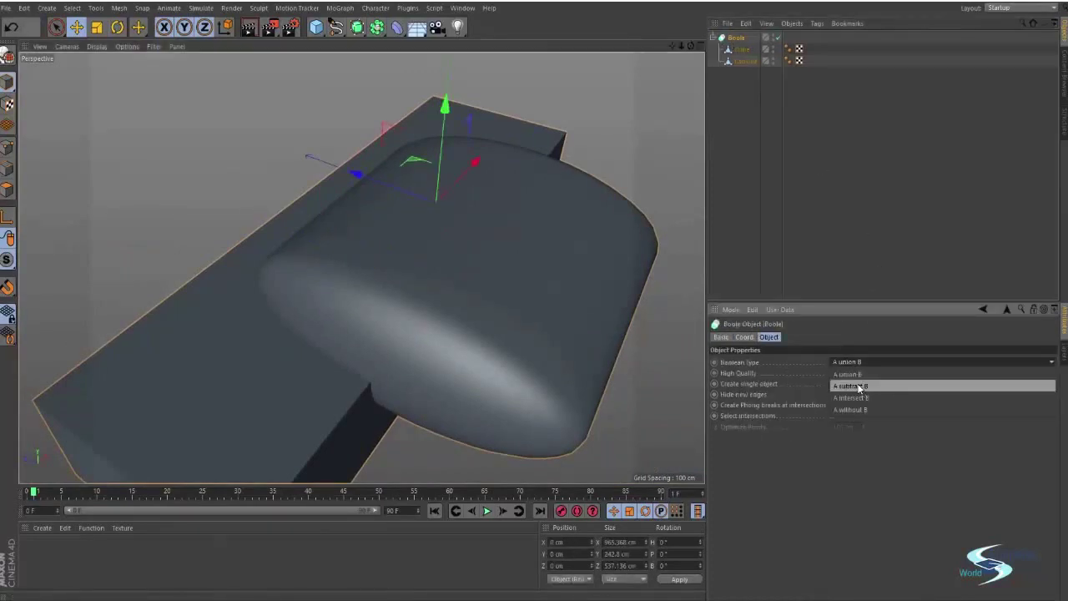
pyautogui.click(857, 386)
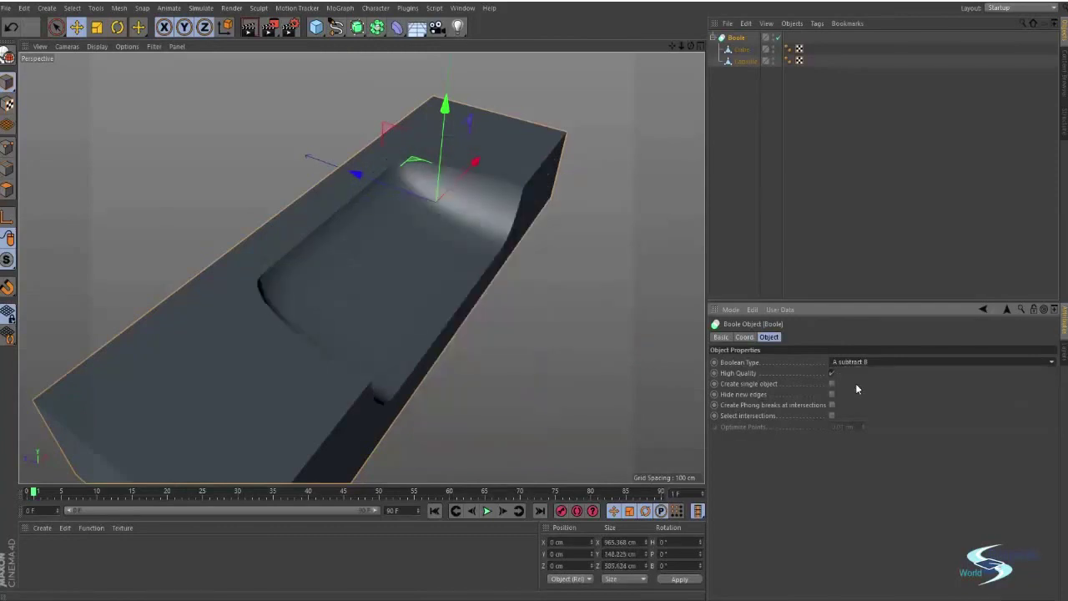
pyautogui.click(853, 361)
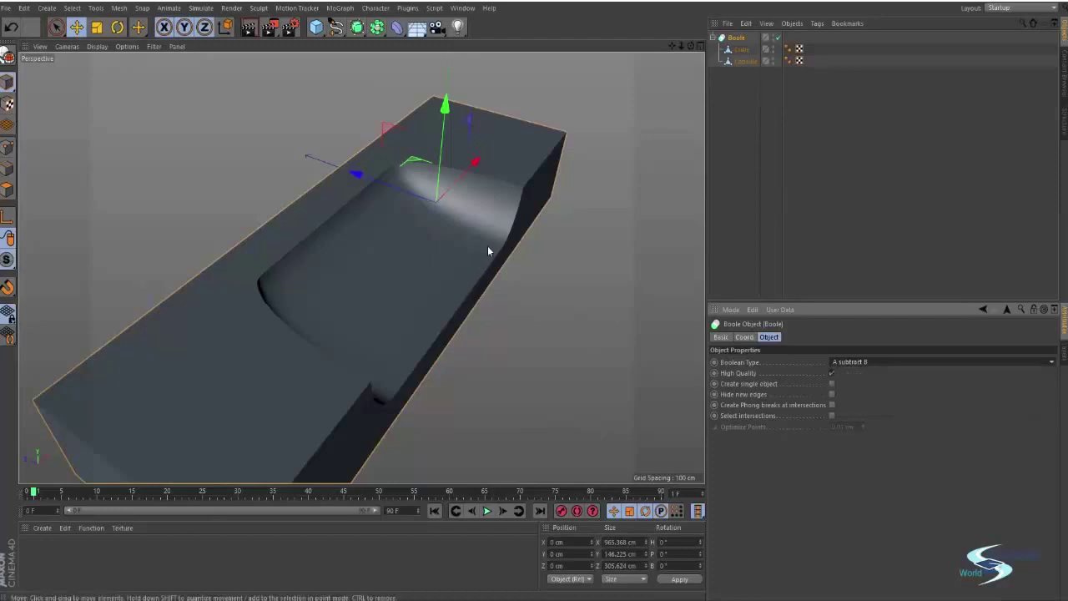
pyautogui.keyDown('alt'); pyautogui.moveTo(488, 250); pyautogui.dragTo(492, 220); pyautogui.keyUp('alt')
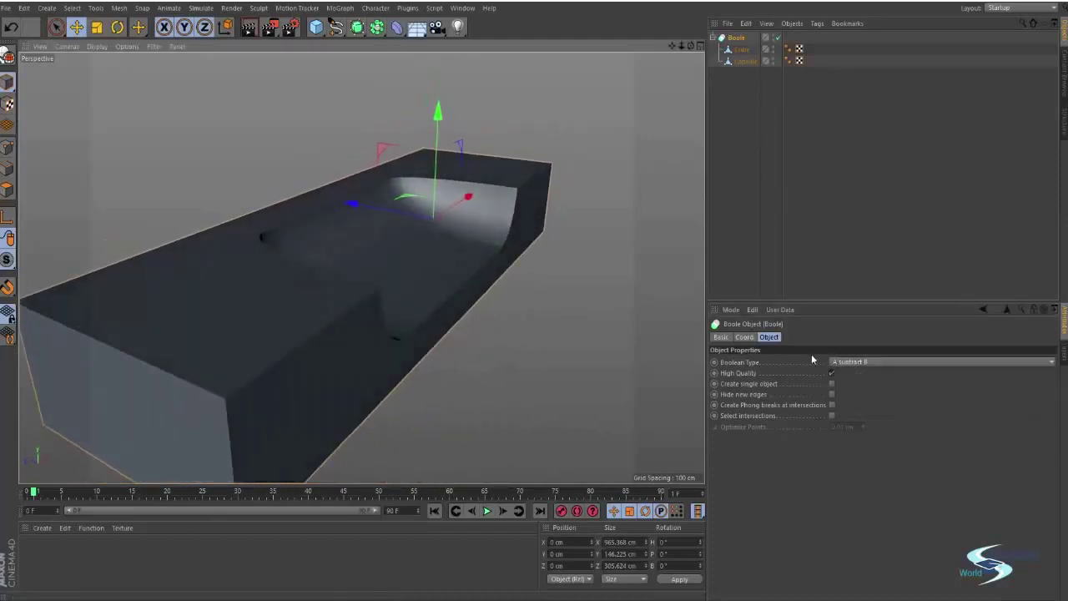
# Set the Boole's Boolean Type to A intersect B and examine the remaining solid.
pyautogui.click(839, 361)
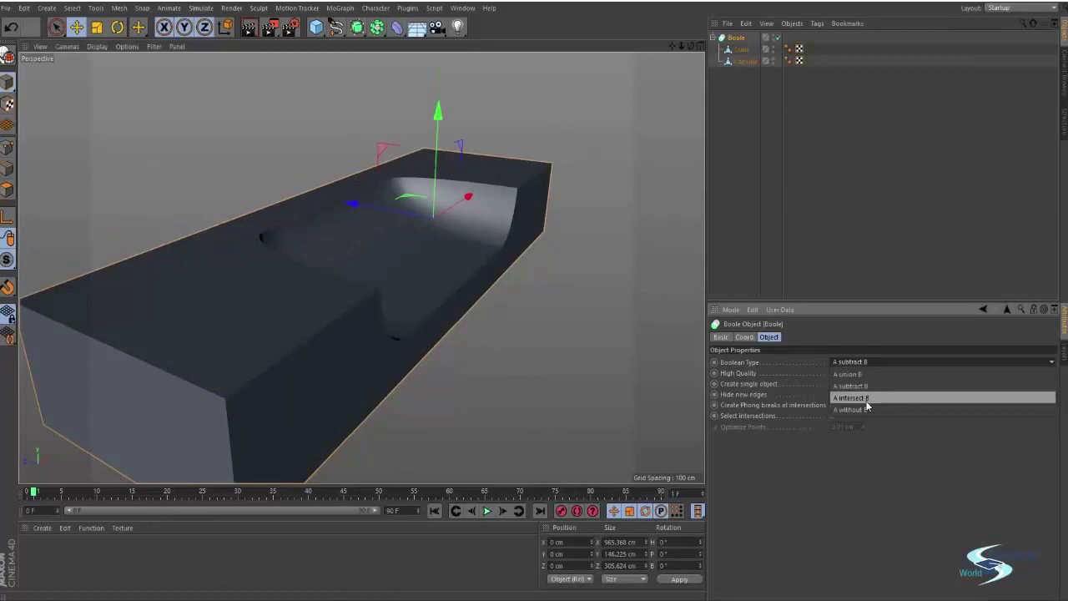
pyautogui.click(858, 398)
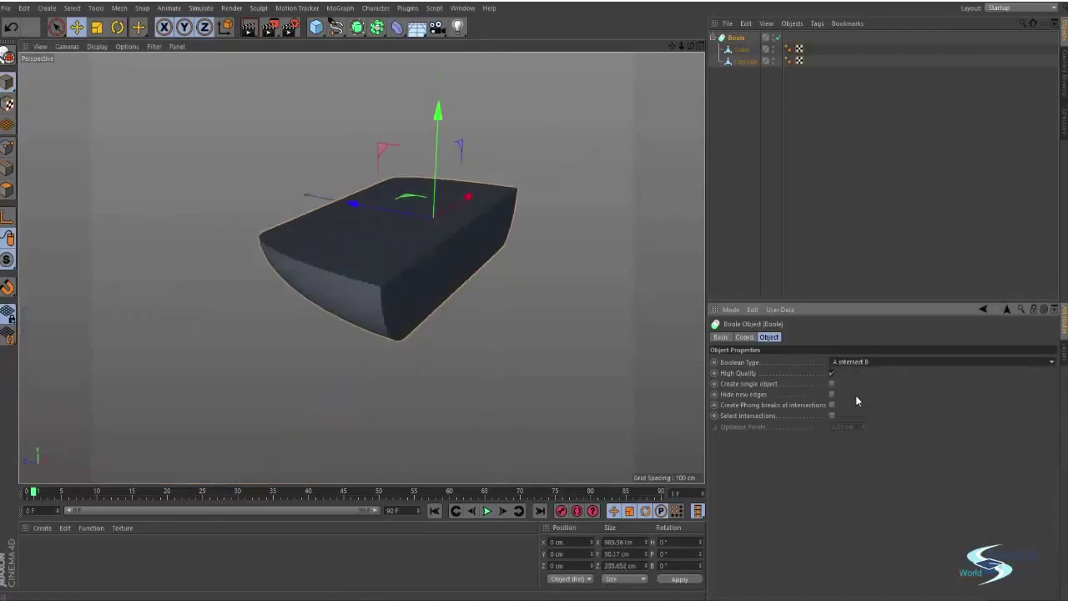
pyautogui.moveTo(442, 263)
pyautogui.keyDown('alt'); pyautogui.mouseDown()
pyautogui.moveTo(482, 226)
pyautogui.moveTo(364, 321)
pyautogui.moveTo(309, 248)
pyautogui.moveTo(443, 243)
pyautogui.moveTo(479, 259)
pyautogui.moveTo(458, 284)
pyautogui.moveTo(484, 231)
pyautogui.moveTo(469, 219)
pyautogui.moveTo(415, 298)
pyautogui.moveTo(427, 302)
pyautogui.moveTo(460, 262)
pyautogui.mouseUp(); pyautogui.keyUp('alt')
# Set the Boole's Boolean Type to A without B and examine the open cut in the block.
pyautogui.click(843, 361)
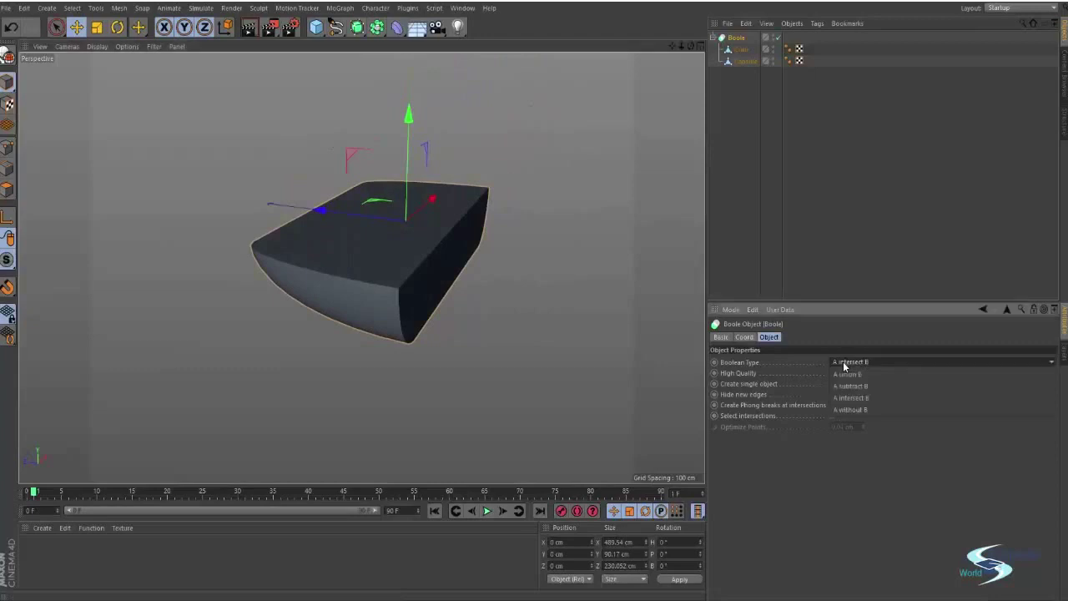
pyautogui.click(867, 413)
pyautogui.keyDown('alt'); pyautogui.moveTo(451, 240); pyautogui.dragTo(409, 293); pyautogui.keyUp('alt')
pyautogui.click(831, 372)
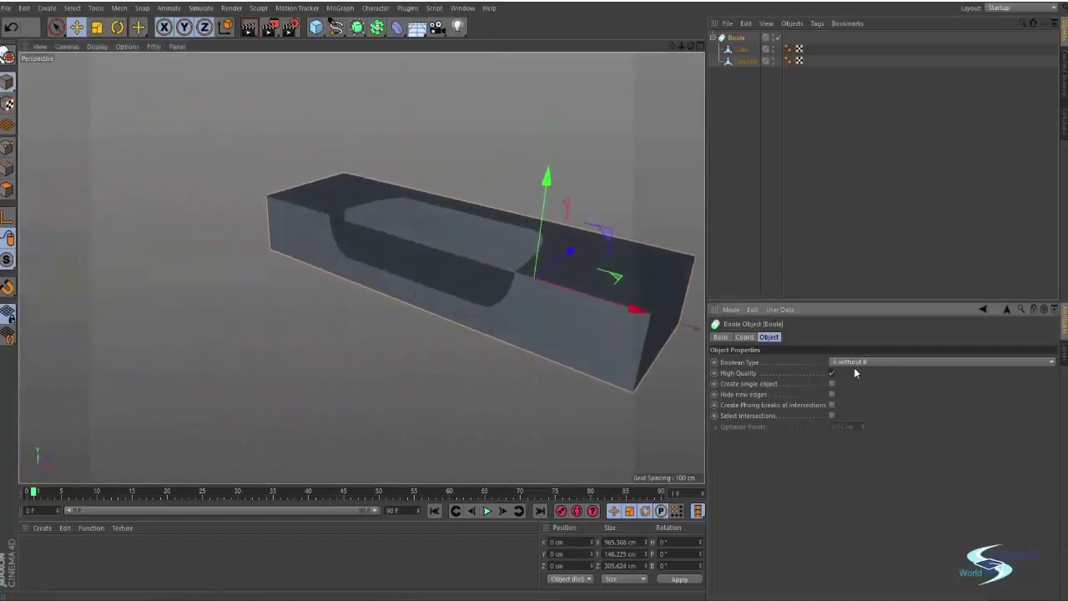
# Set the Boole's Boolean Type to A subtract B and examine the rounded recess up close.
pyautogui.click(867, 364)
pyautogui.click(872, 385)
pyautogui.keyDown('alt'); pyautogui.moveTo(613, 323); pyautogui.dragTo(661, 202); pyautogui.keyUp('alt')
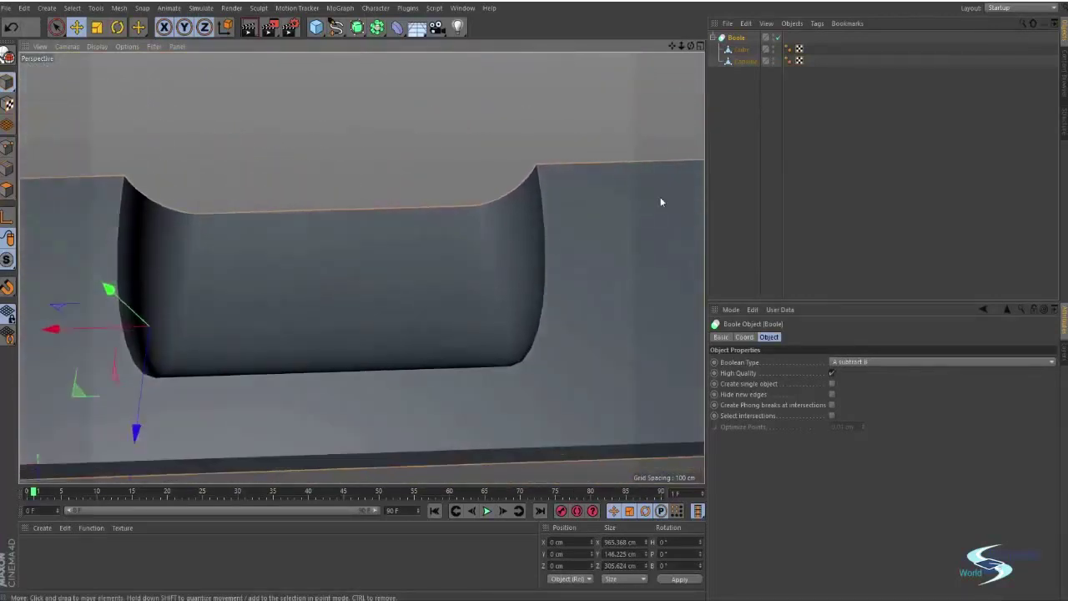
# Check the Boole's capsule and cube operands in turn, and reselect the Boole.
pyautogui.click(743, 61)
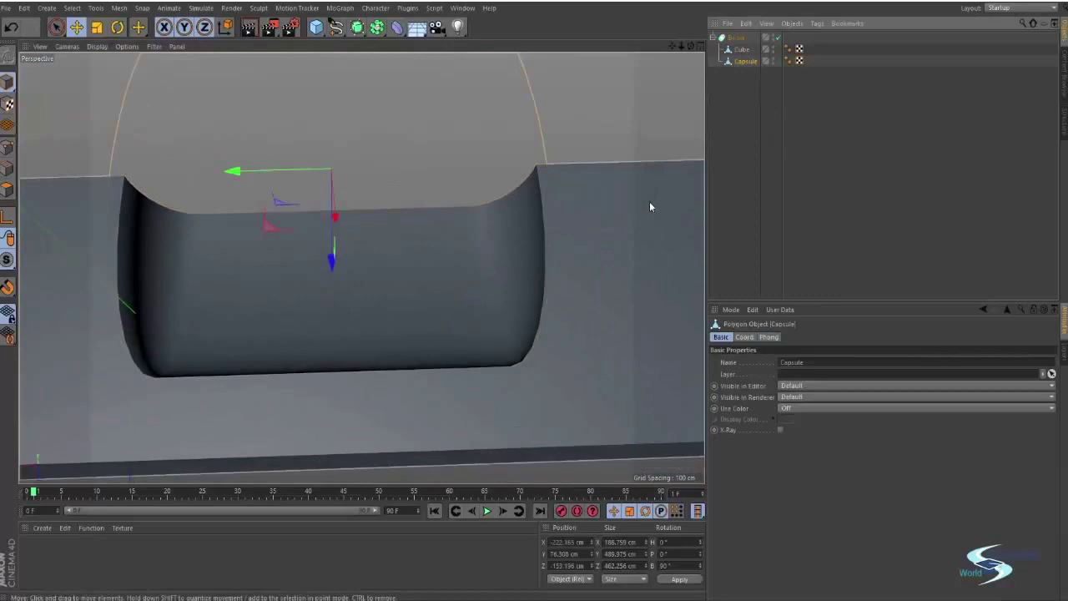
pyautogui.click(735, 37)
pyautogui.click(743, 50)
pyautogui.keyDown('alt'); pyautogui.moveTo(498, 273); pyautogui.dragTo(296, 176); pyautogui.keyUp('alt')
pyautogui.click(734, 38)
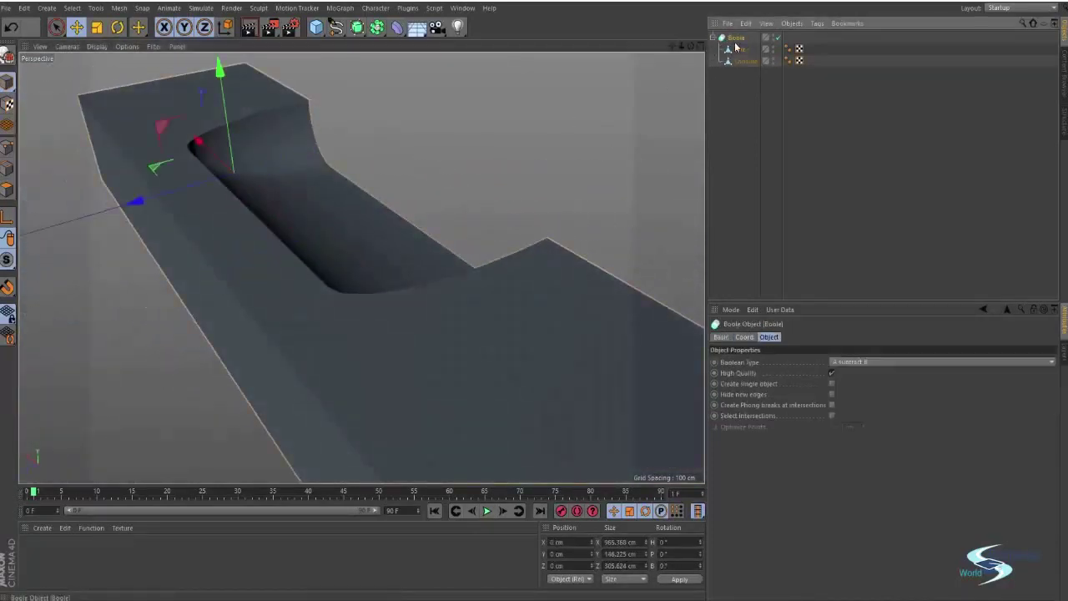
# Switch the Boolean Type to A without B and compare the cut-out with the subtracted recess.
pyautogui.click(878, 361)
pyautogui.click(860, 409)
pyautogui.keyDown('alt'); pyautogui.moveTo(543, 283); pyautogui.dragTo(302, 232); pyautogui.keyUp('alt')
# Display the view in Gouraud Shading (Lines) and inspect the edges around the cut from several sides.
pyautogui.click(96, 46)
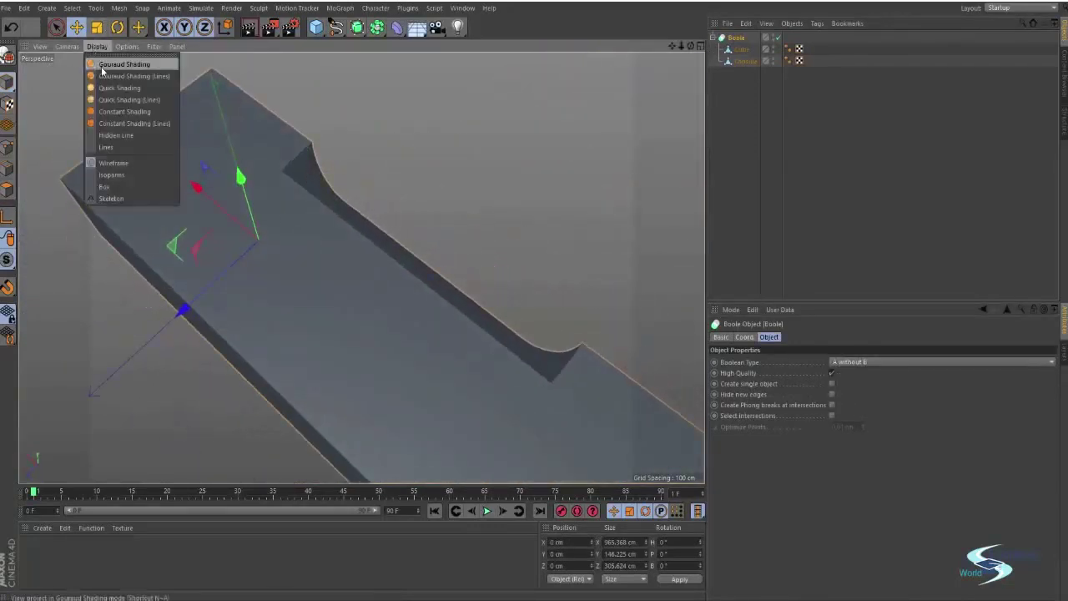
pyautogui.click(110, 79)
pyautogui.keyDown('alt'); pyautogui.moveTo(219, 194); pyautogui.dragTo(273, 180); pyautogui.keyUp('alt')
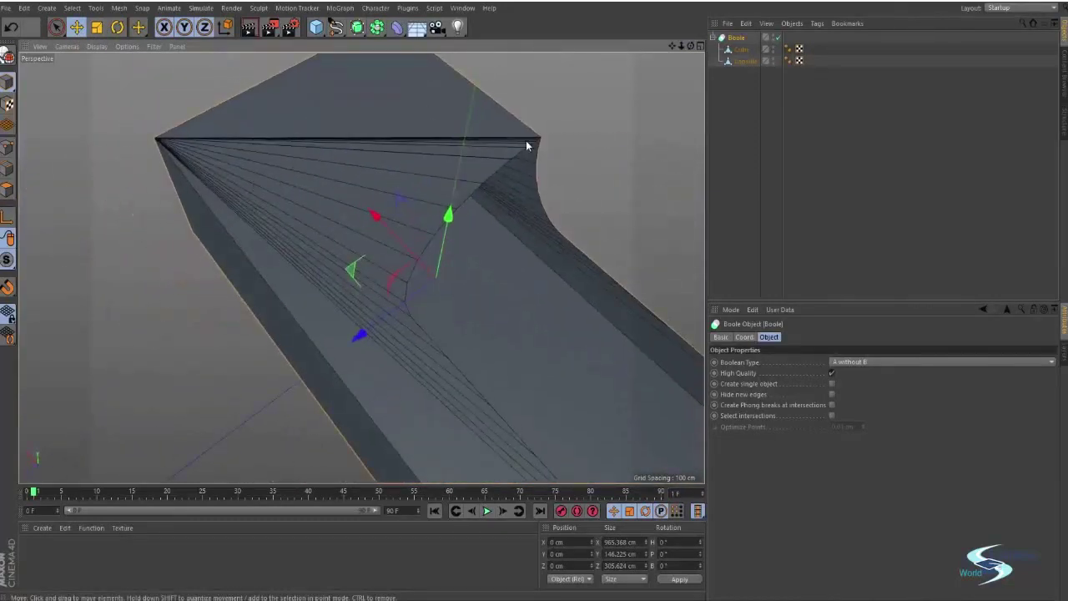
pyautogui.keyDown('alt'); pyautogui.moveTo(376, 213); pyautogui.dragTo(350, 196); pyautogui.keyUp('alt')
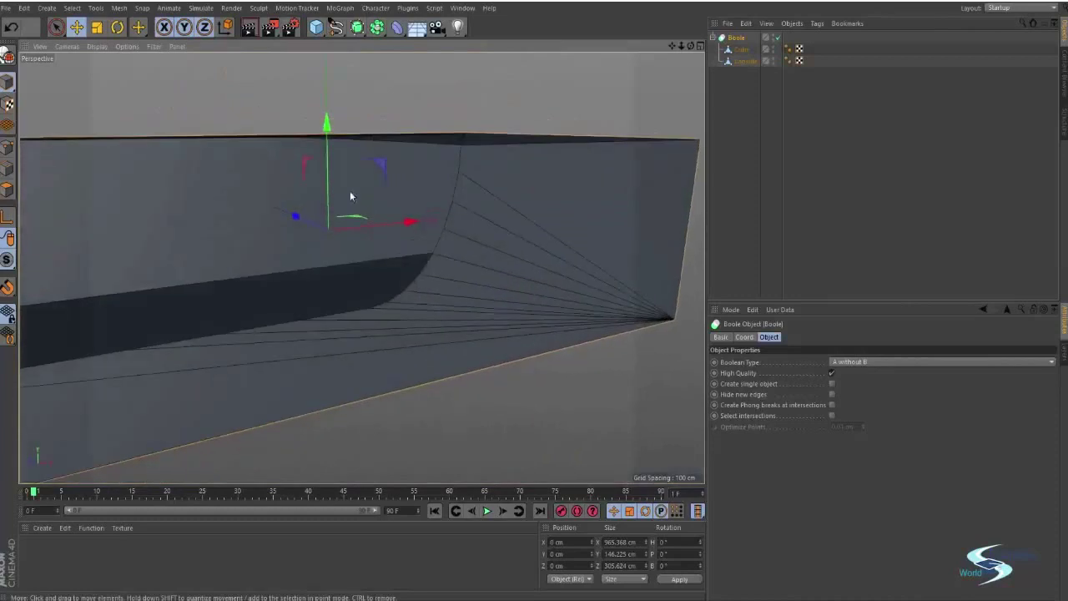
pyautogui.keyDown('alt'); pyautogui.moveTo(297, 331); pyautogui.dragTo(409, 271); pyautogui.keyUp('alt')
pyautogui.keyDown('alt'); pyautogui.moveTo(600, 306); pyautogui.dragTo(327, 143); pyautogui.keyUp('alt')
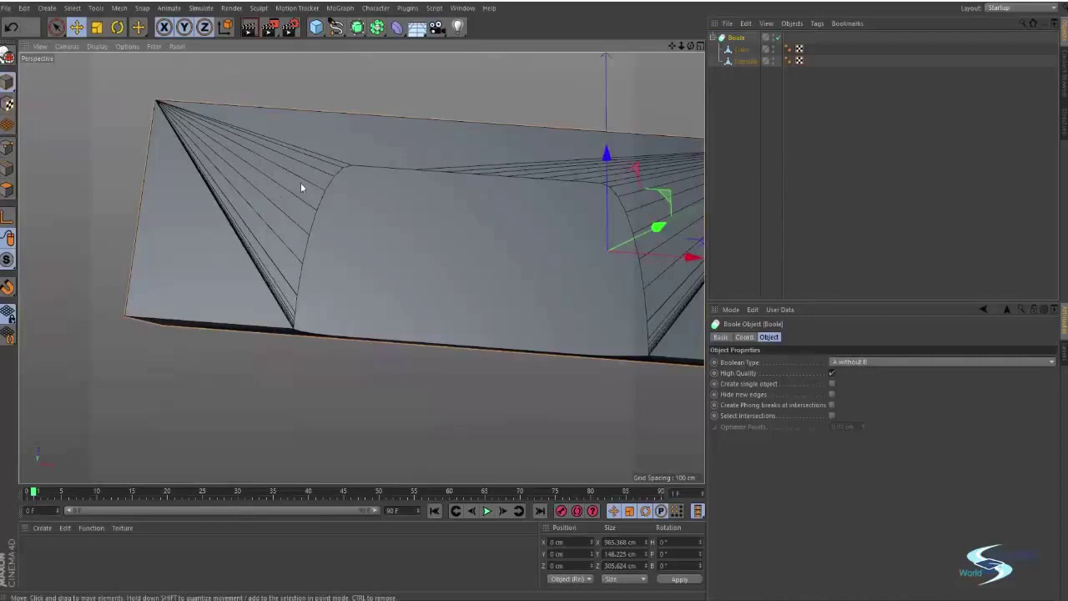
pyautogui.keyDown('alt'); pyautogui.moveTo(301, 188); pyautogui.dragTo(392, 225); pyautogui.keyUp('alt')
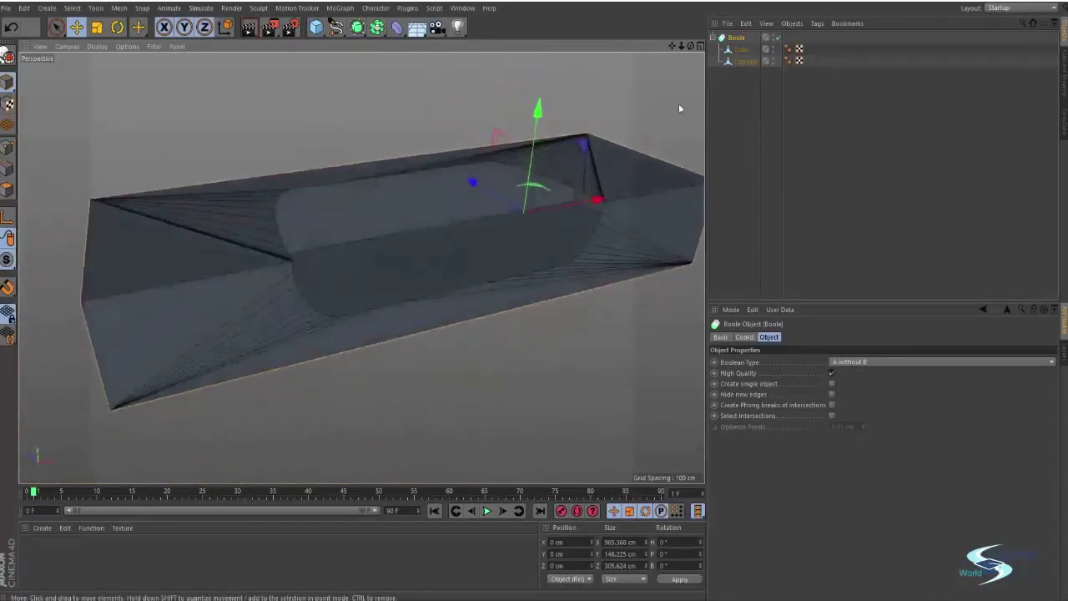
# Set the Boolean Type to A subtract B, deselect the Boole, and inspect the recess's mesh lines.
pyautogui.click(846, 359)
pyautogui.click(884, 386)
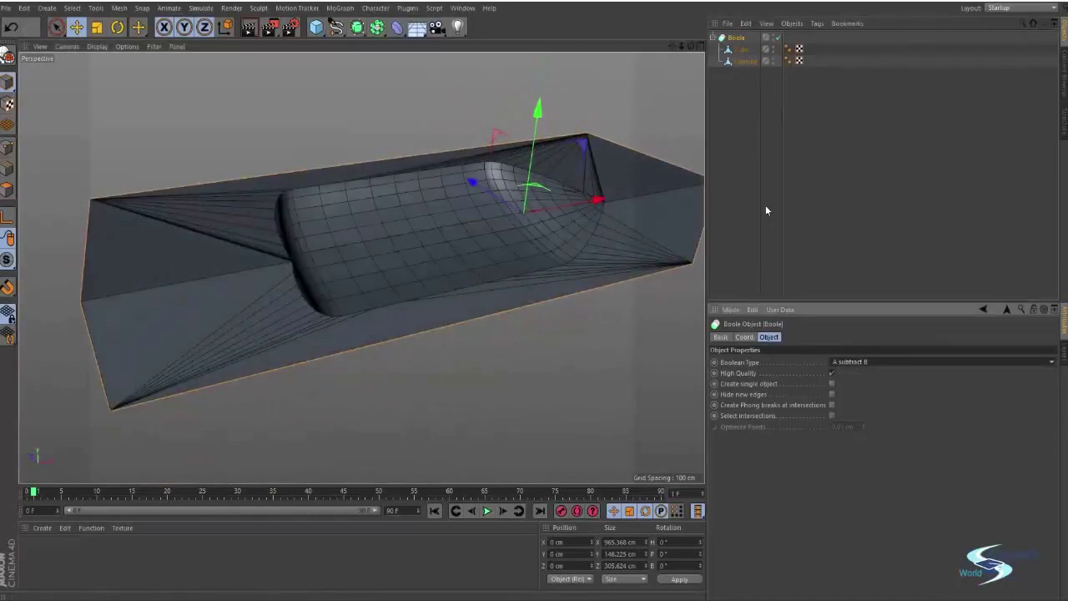
pyautogui.keyDown('alt'); pyautogui.moveTo(467, 196); pyautogui.dragTo(613, 310); pyautogui.keyUp('alt')
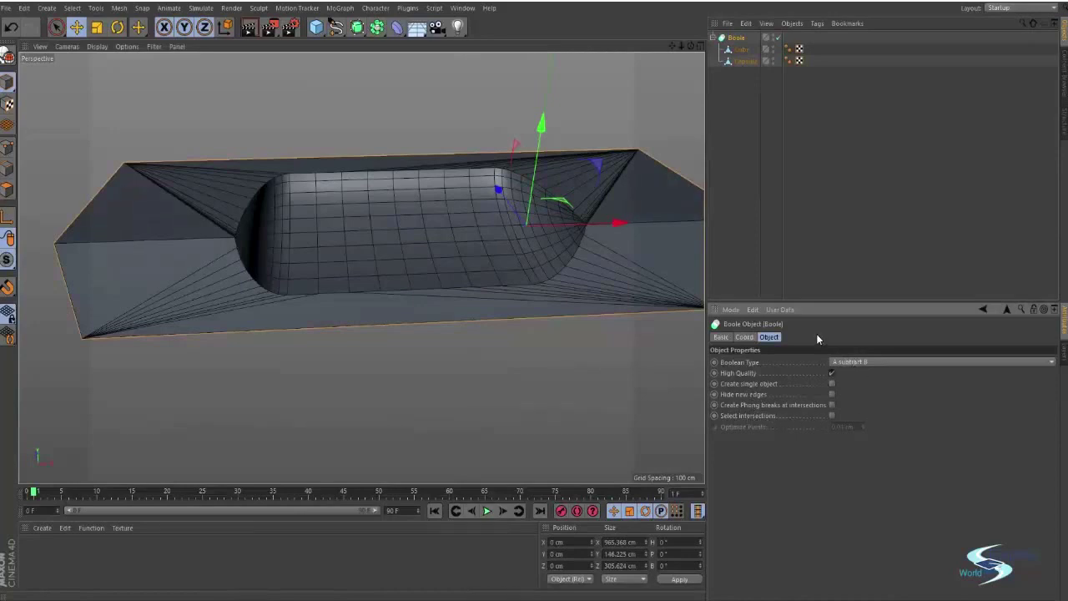
pyautogui.click(795, 140)
pyautogui.moveTo(542, 250)
pyautogui.keyDown('alt'); pyautogui.mouseDown()
pyautogui.moveTo(553, 249)
pyautogui.moveTo(572, 189)
pyautogui.moveTo(509, 258)
pyautogui.moveTo(522, 301)
pyautogui.moveTo(559, 242)
pyautogui.mouseUp(); pyautogui.keyUp('alt')
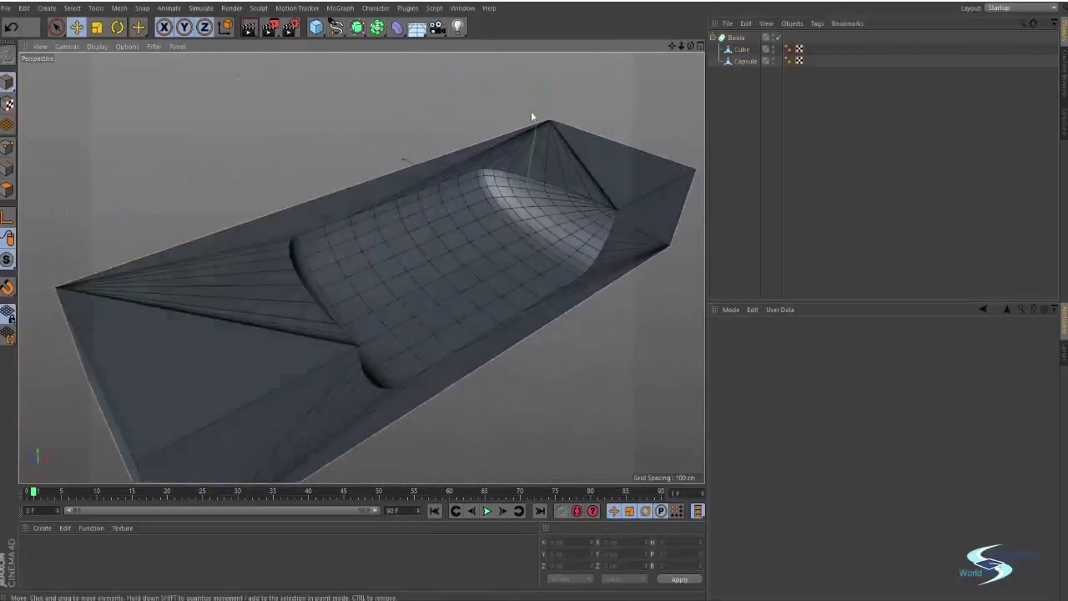
# Set the viewport display to plain Gouraud Shading and review the carved block without mesh lines.
pyautogui.click(97, 46)
pyautogui.click(103, 65)
pyautogui.moveTo(367, 208)
pyautogui.keyDown('alt'); pyautogui.mouseDown()
pyautogui.moveTo(392, 217)
pyautogui.moveTo(311, 348)
pyautogui.moveTo(341, 389)
pyautogui.moveTo(526, 357)
pyautogui.moveTo(375, 231)
pyautogui.moveTo(324, 245)
pyautogui.moveTo(317, 284)
pyautogui.moveTo(501, 195)
pyautogui.mouseUp(); pyautogui.keyUp('alt')
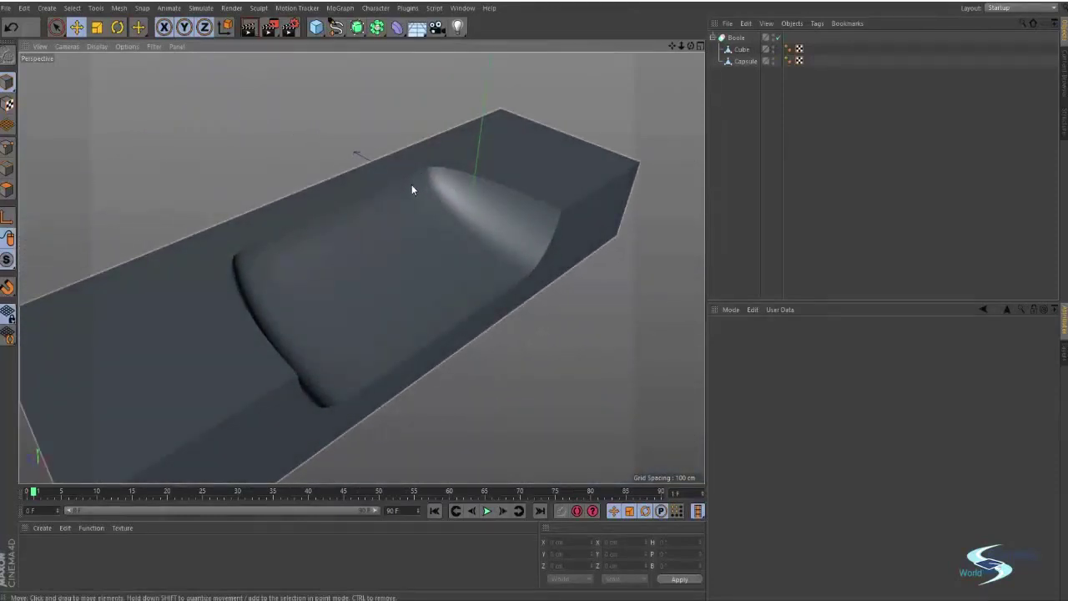
pyautogui.moveTo(415, 257)
pyautogui.keyDown('alt'); pyautogui.mouseDown()
pyautogui.moveTo(351, 187)
pyautogui.moveTo(382, 255)
pyautogui.moveTo(400, 251)
pyautogui.mouseUp(); pyautogui.keyUp('alt')
# Try A union B as the Boole's Boolean Type, return it to A subtract B, and deselect the Boole.
pyautogui.click(731, 39)
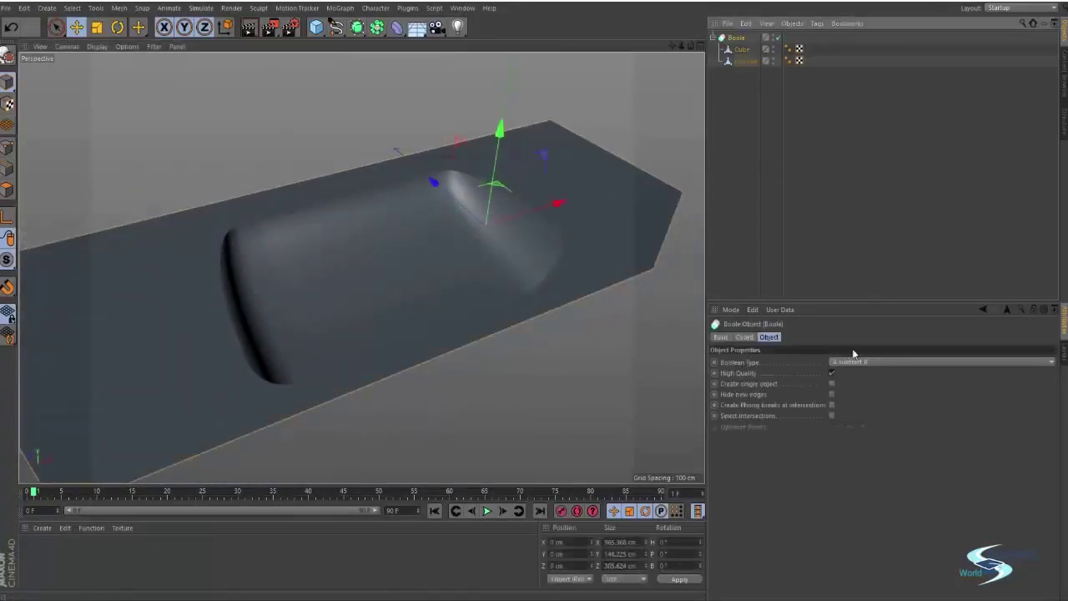
pyautogui.click(848, 362)
pyautogui.click(869, 374)
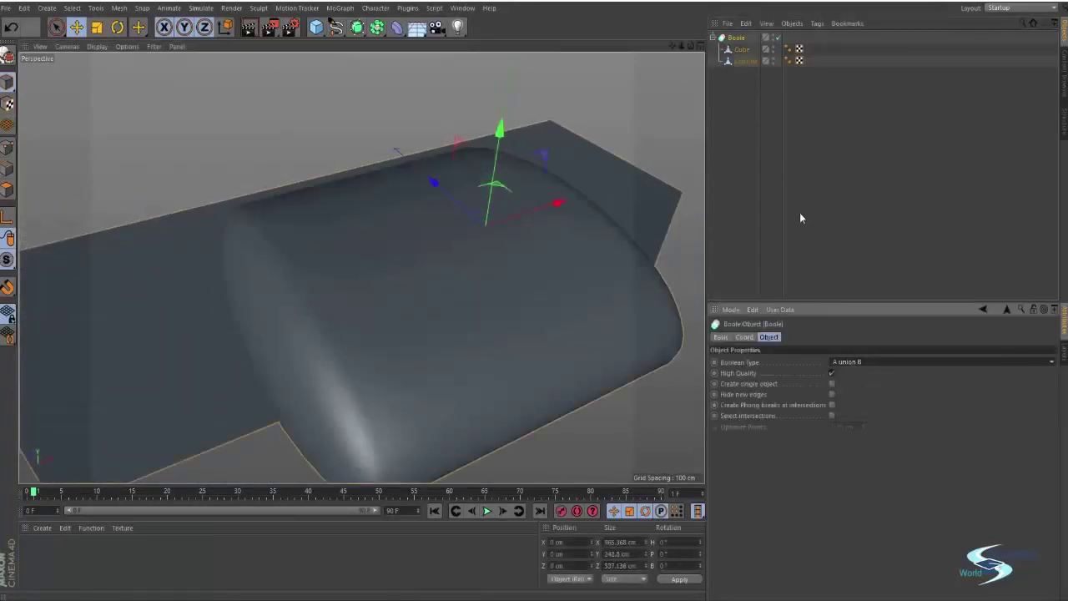
pyautogui.click(851, 386)
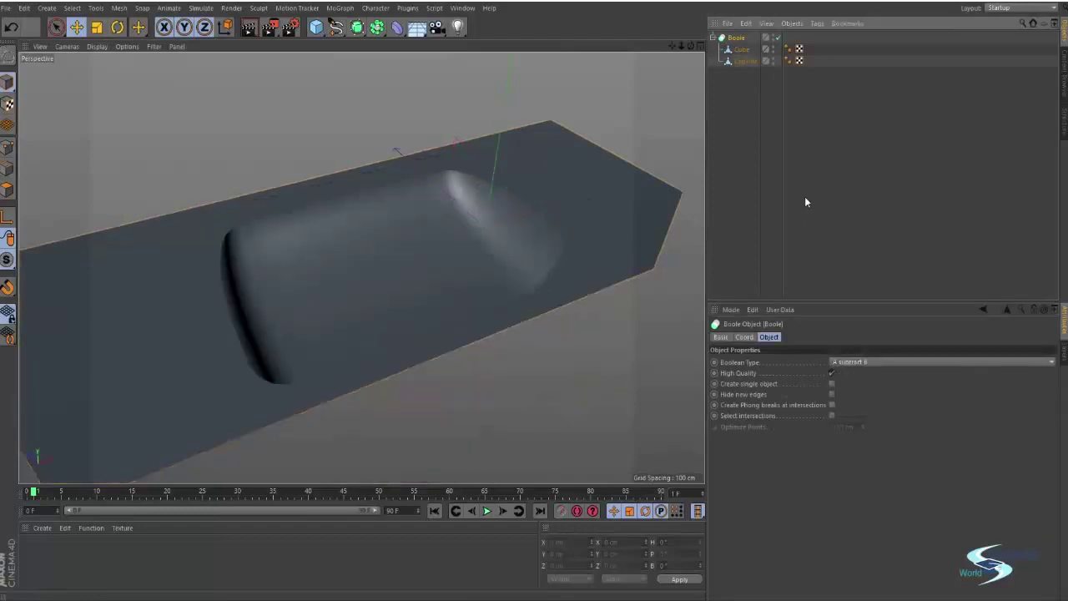
pyautogui.click(804, 196)
pyautogui.keyDown('alt'); pyautogui.moveTo(534, 250); pyautogui.dragTo(294, 353); pyautogui.keyUp('alt')
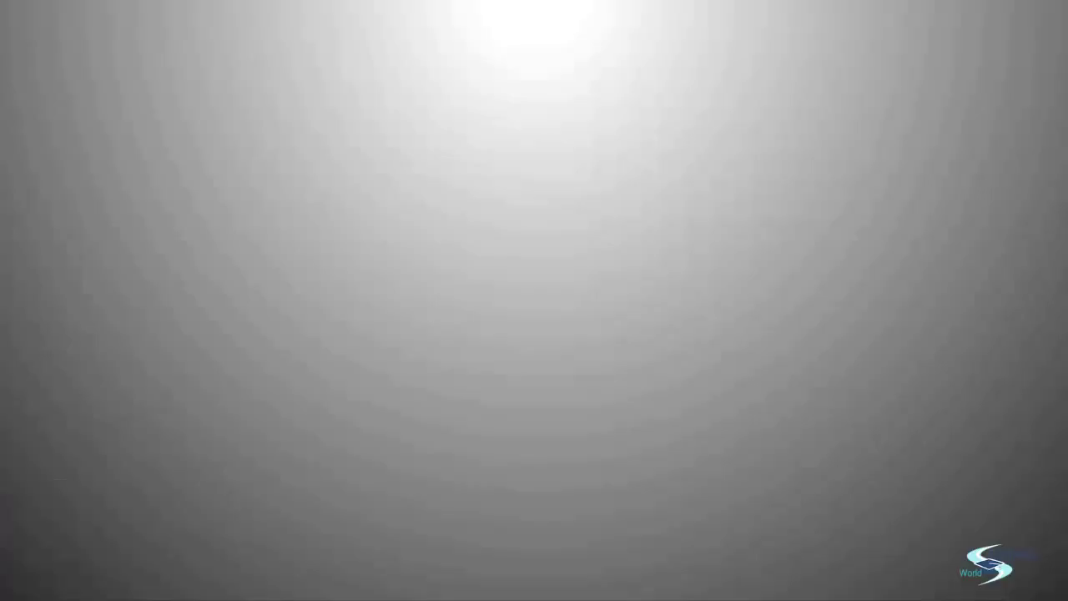